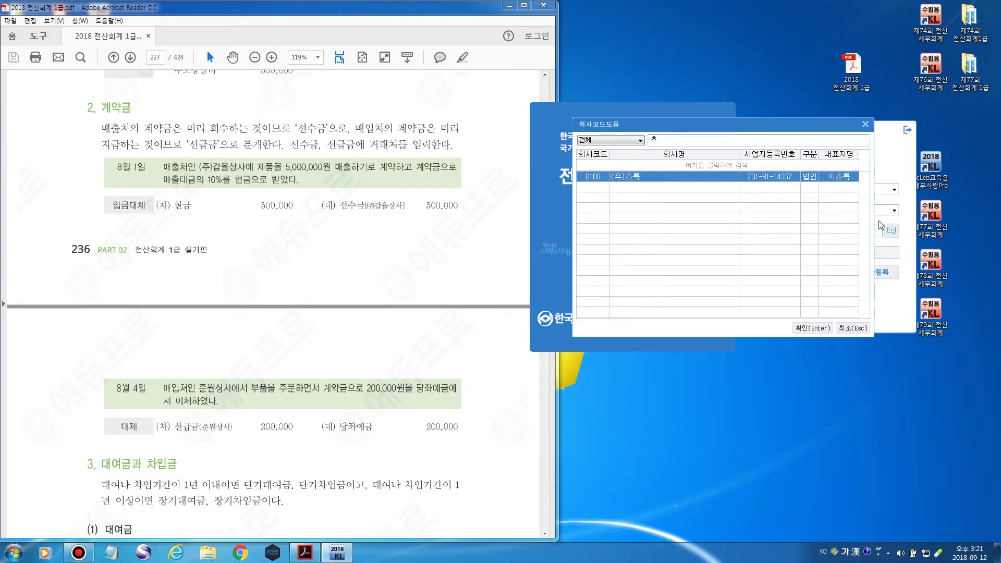
# Log in with the company (주)초록 and open 일반전표입력 (general voucher entry), placing its window beside the PDF textbook
pyautogui.press('Escape')
pyautogui.press('Return')
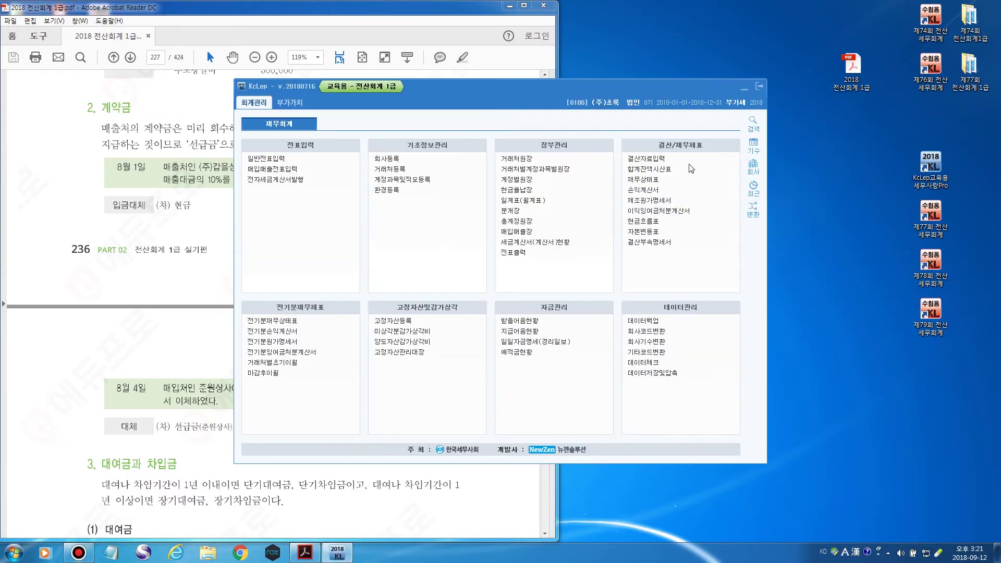
pyautogui.moveTo(471, 89); pyautogui.dragTo(696, 72)
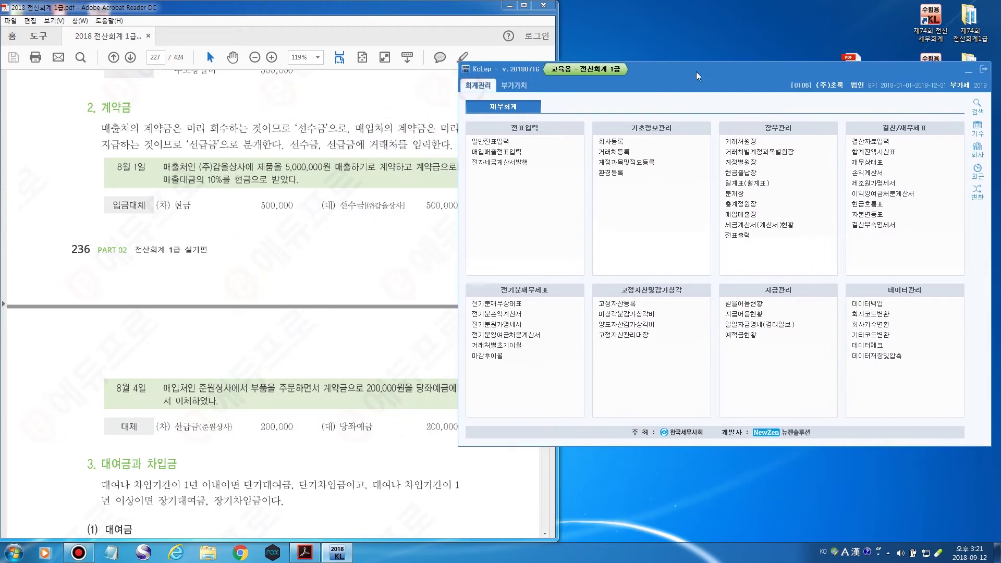
pyautogui.click(535, 139)
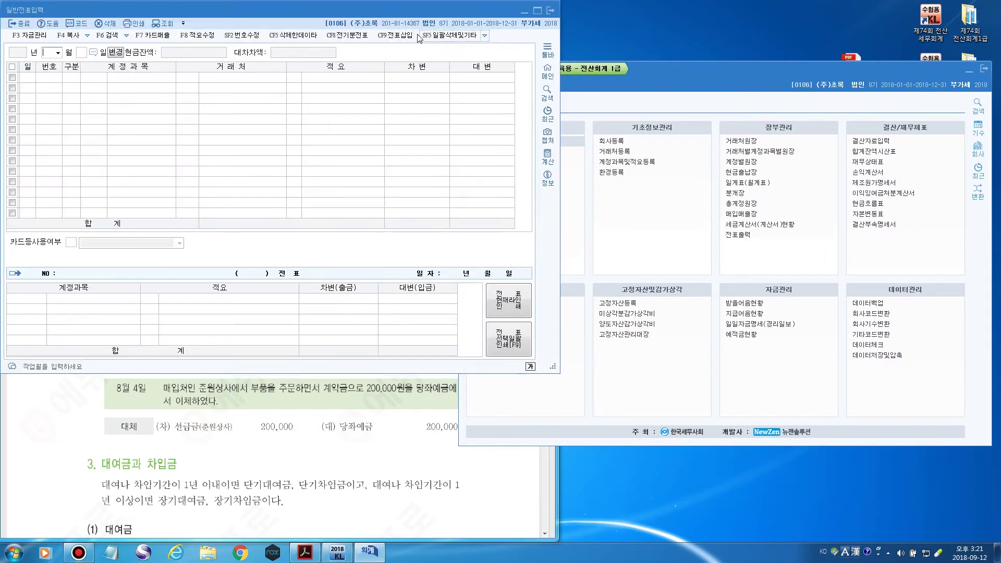
pyautogui.moveTo(386, 14); pyautogui.dragTo(831, 32)
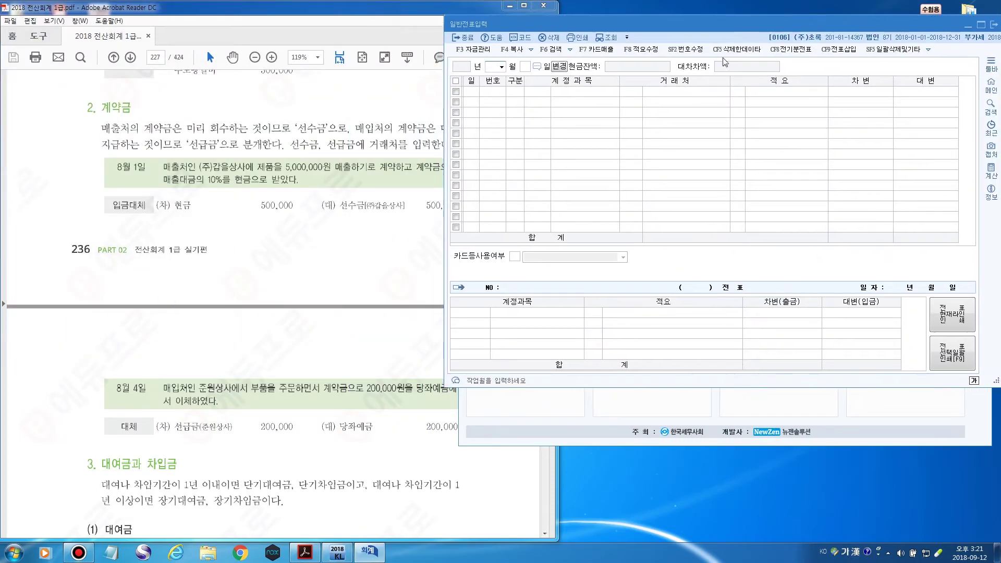
# Set the voucher period to cover January through December 2018
pyautogui.click(557, 67)
pyautogui.click(489, 67)
pyautogui.write('1')
pyautogui.press('Return')
pyautogui.write('12')
pyautogui.press('Return')
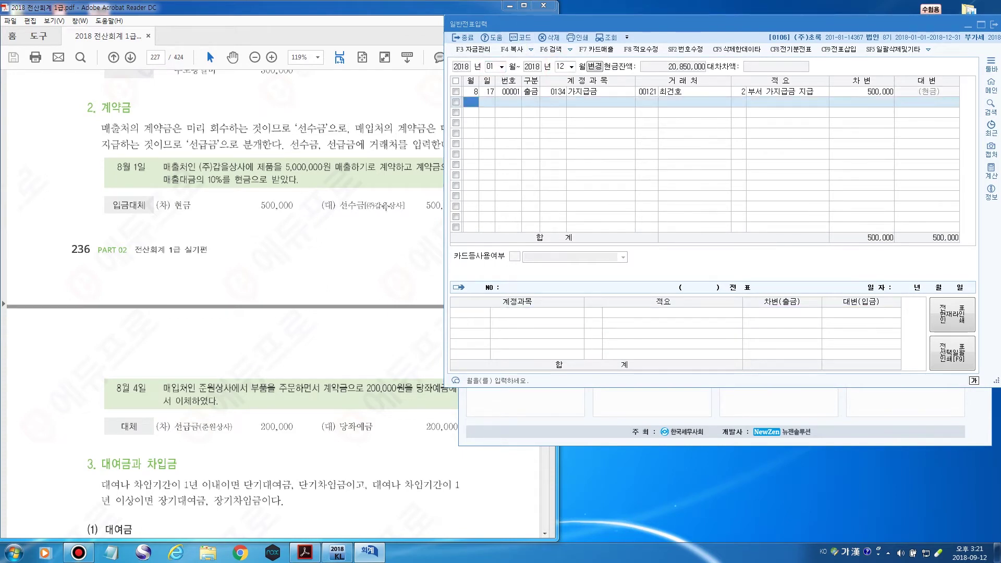
# Review the textbook's August 1 advance-receipt example and start a voucher row dated August 1 with the type 입금
pyautogui.click(284, 12)
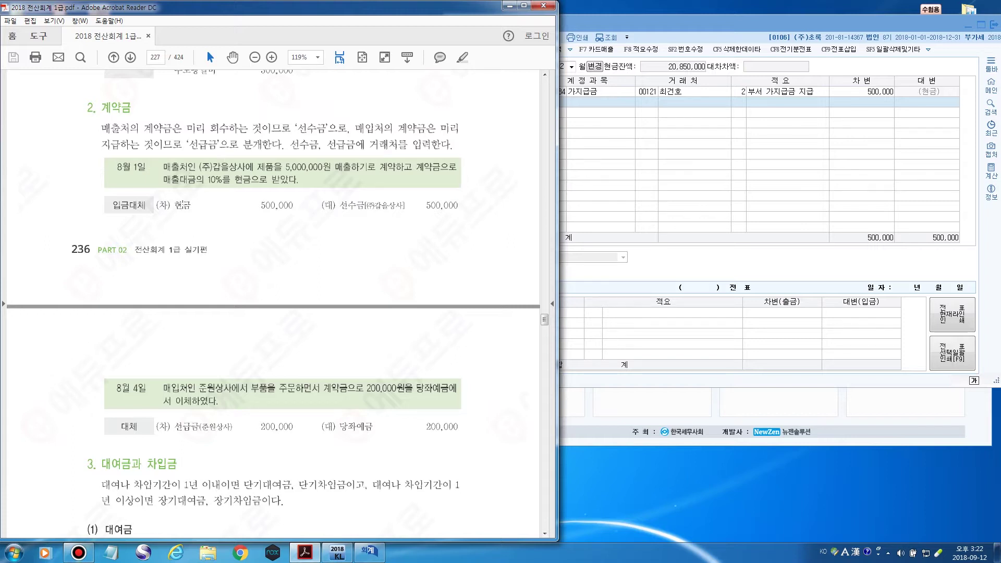
pyautogui.scroll(-1, 179, 206)
pyautogui.scroll(-1, 159, 237)
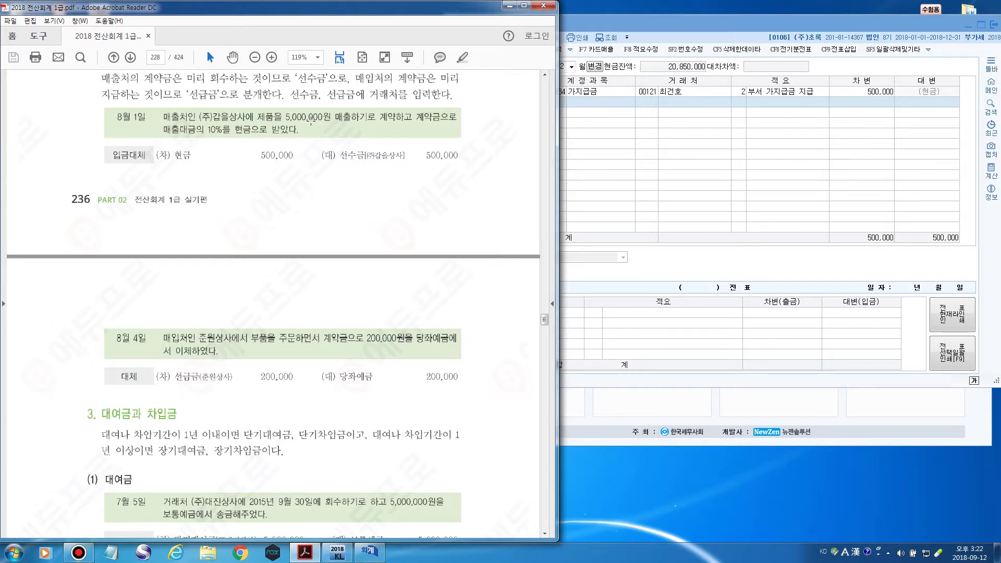
pyautogui.click(630, 30)
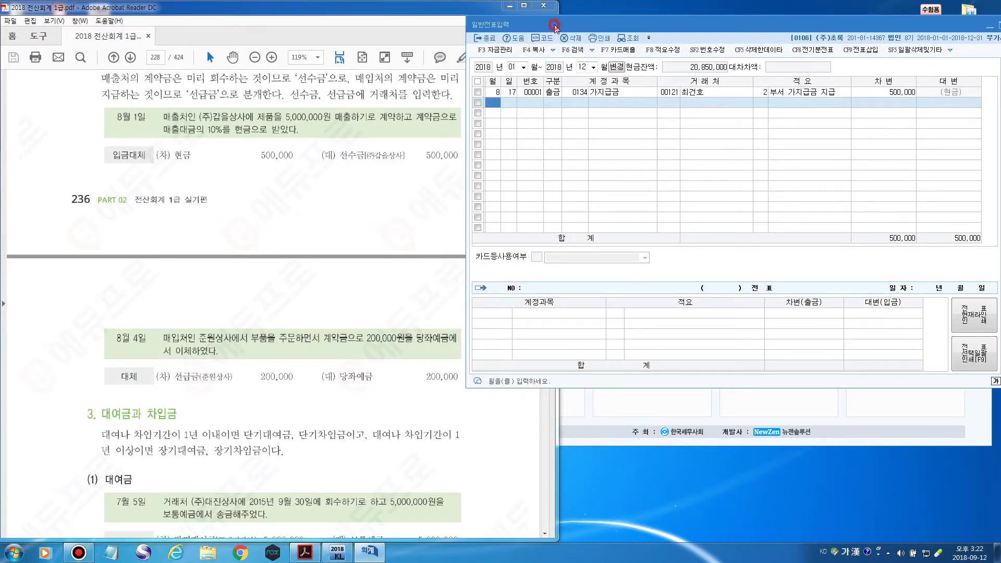
pyautogui.moveTo(555, 25); pyautogui.dragTo(559, 25)
pyautogui.write('8')
pyautogui.press('Return')
pyautogui.write('1')
pyautogui.press('Return')
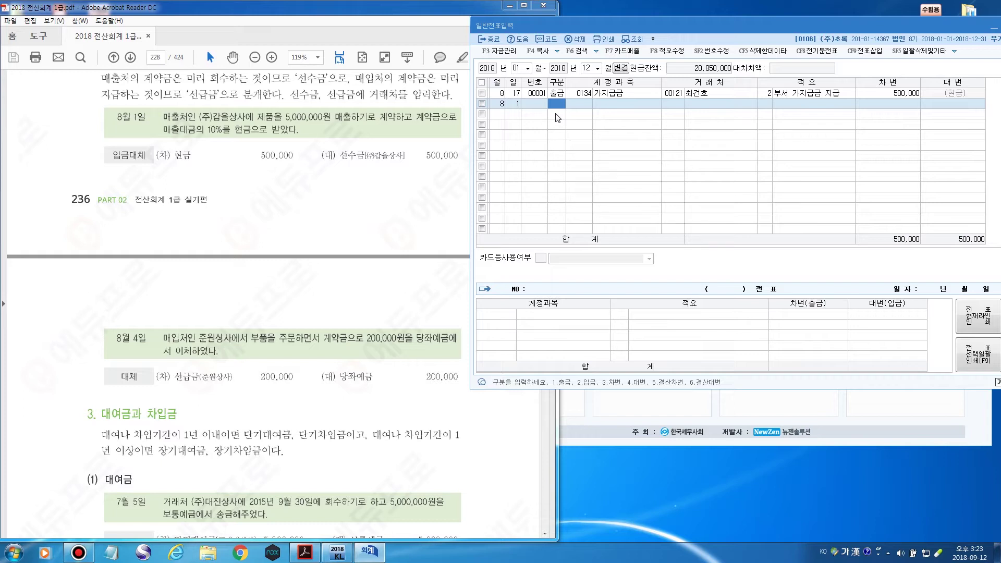
pyautogui.write('2')
pyautogui.press('Return')
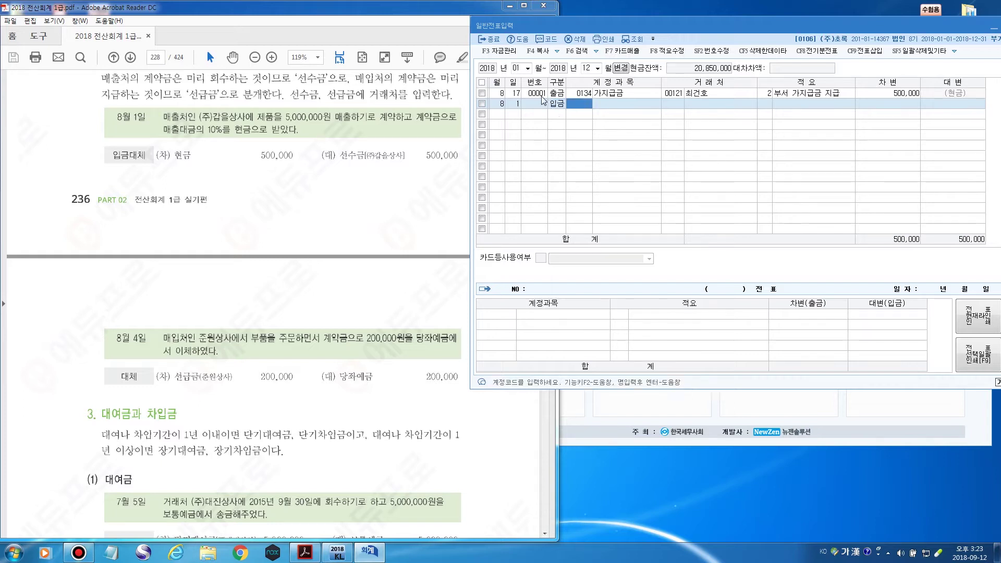
# Assign account 0259 선수금 and trading partner 00101 (주)갑을상사 to the August 1 row
pyautogui.click(578, 107)
pyautogui.press('F2')
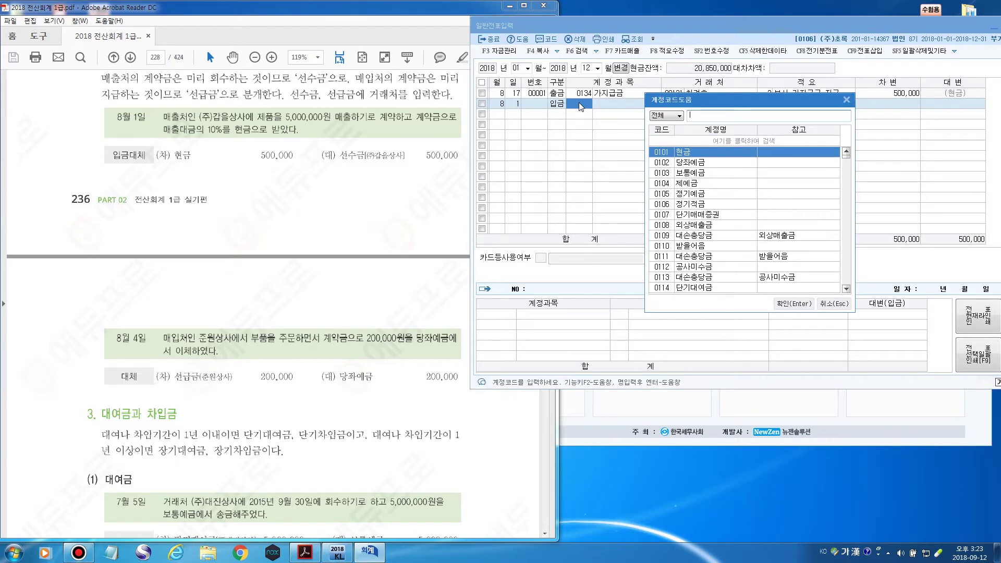
pyautogui.write('당기순선수')
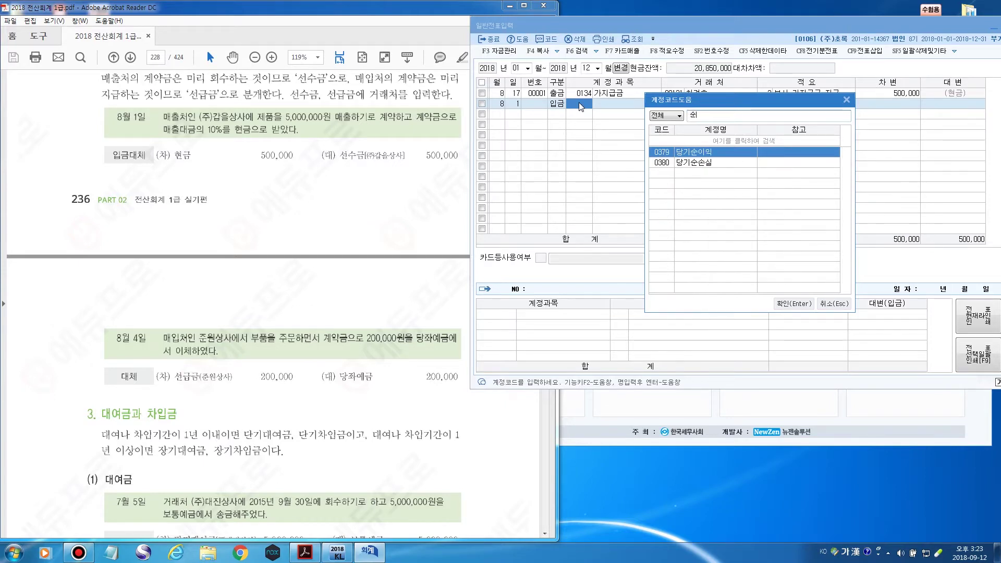
pyautogui.press('Return')
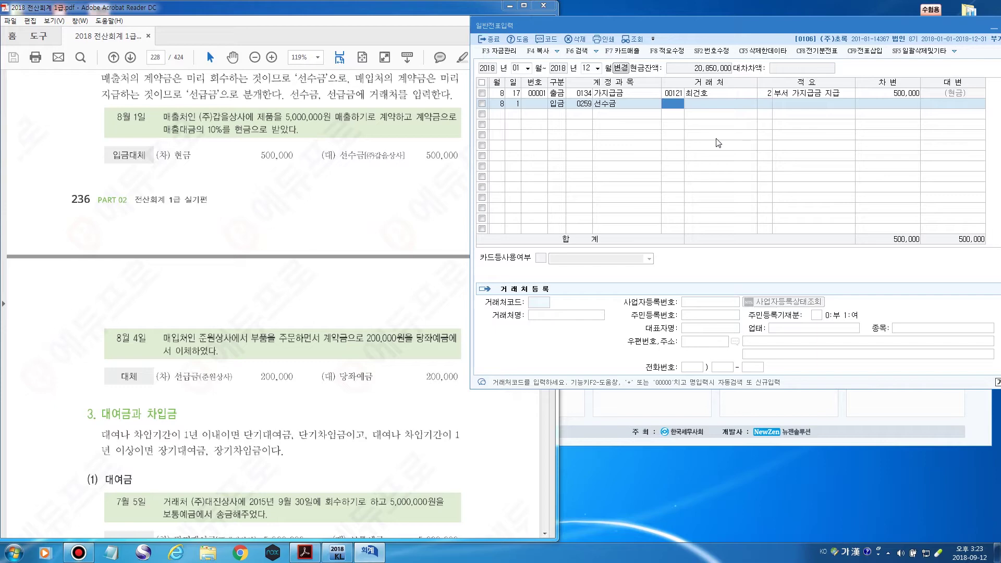
pyautogui.press('F2')
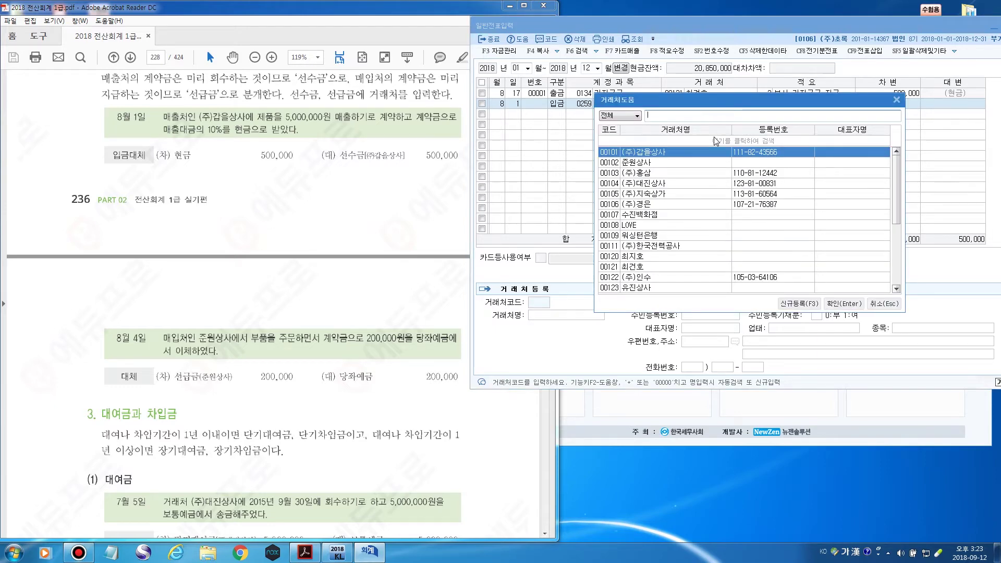
pyautogui.press('Return')
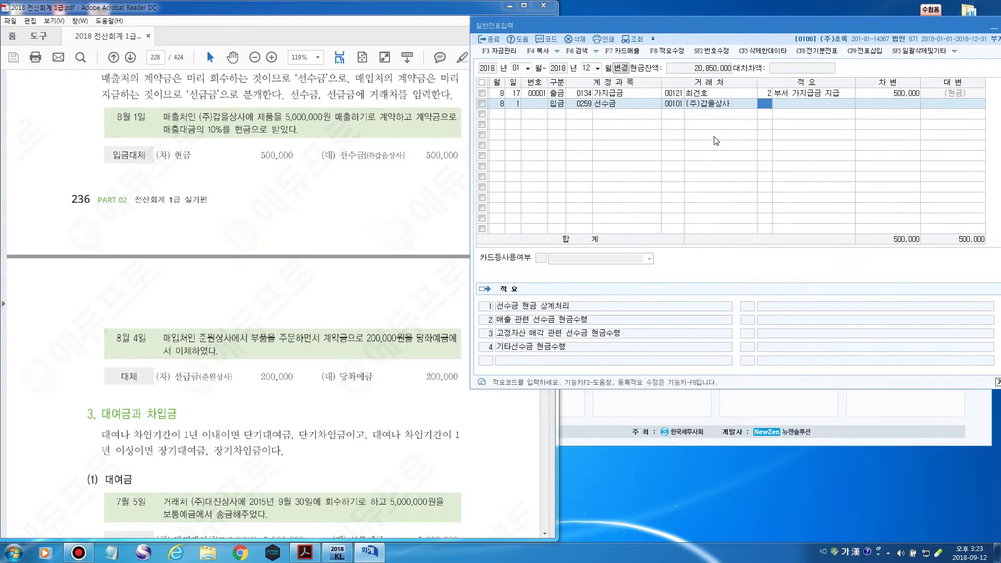
# Enter 500,000 as the credit amount of the August 1 선수금 row without a description and show its voucher details
pyautogui.press('Return')
pyautogui.press('Return')
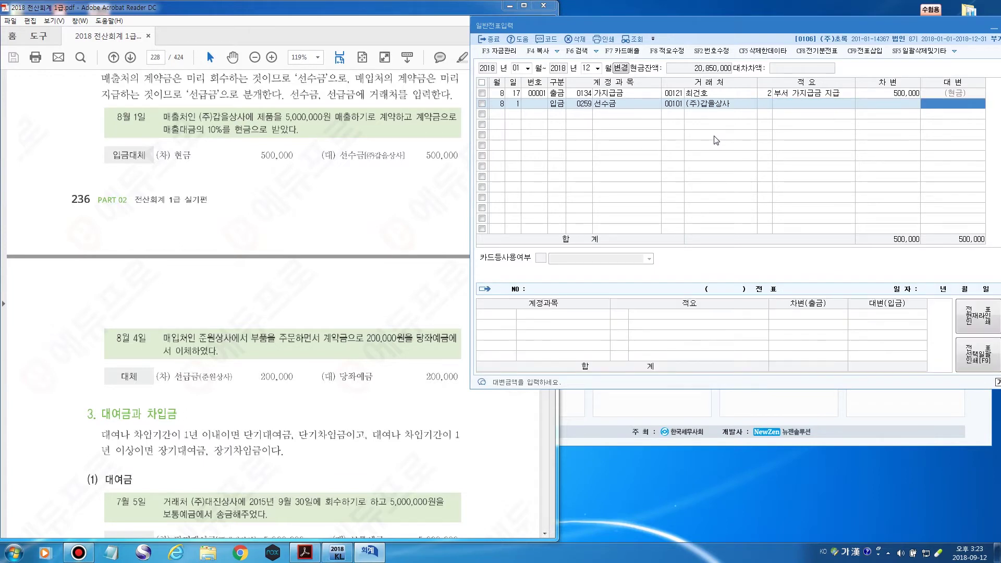
pyautogui.write('5000000')
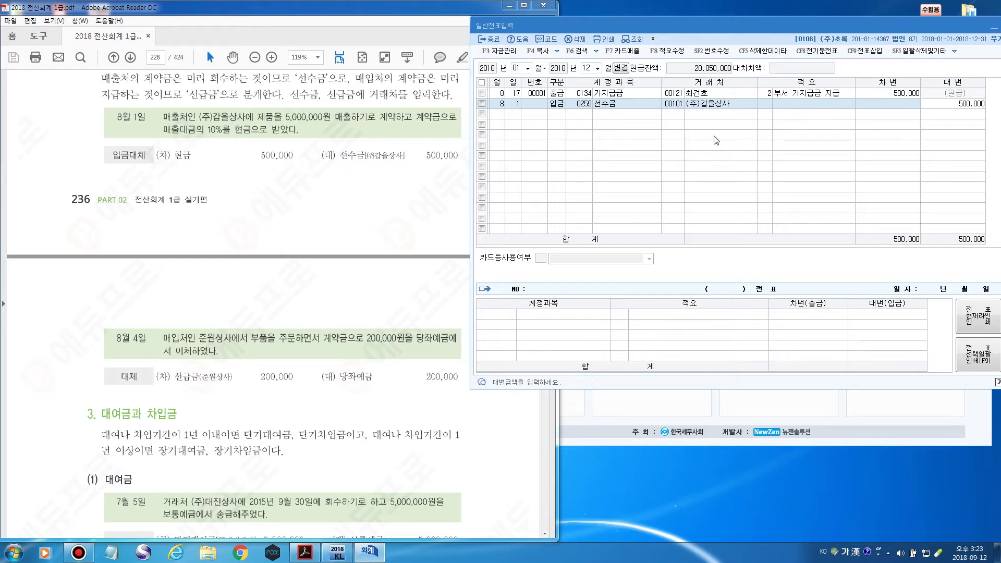
pyautogui.press('Return')
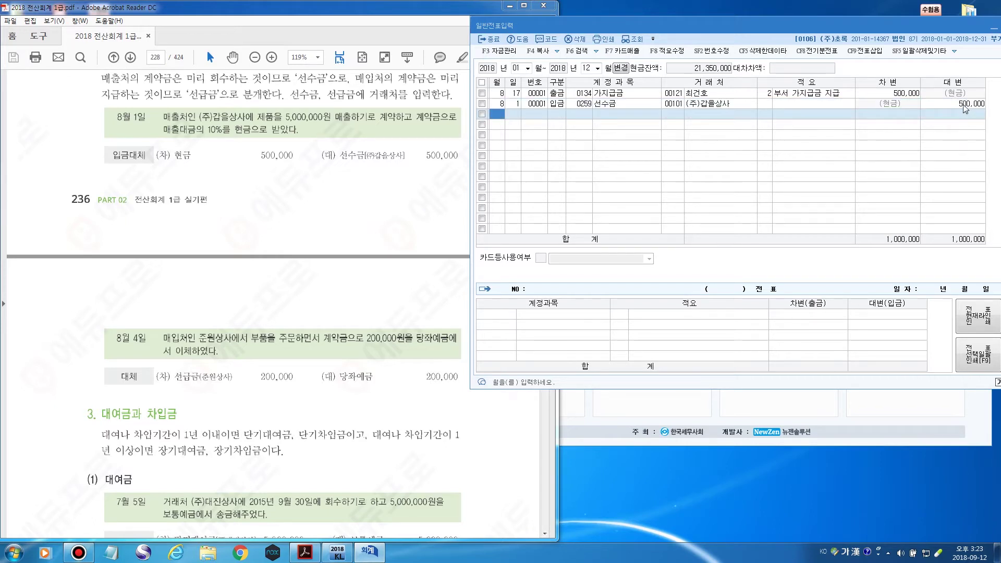
pyautogui.click(557, 107)
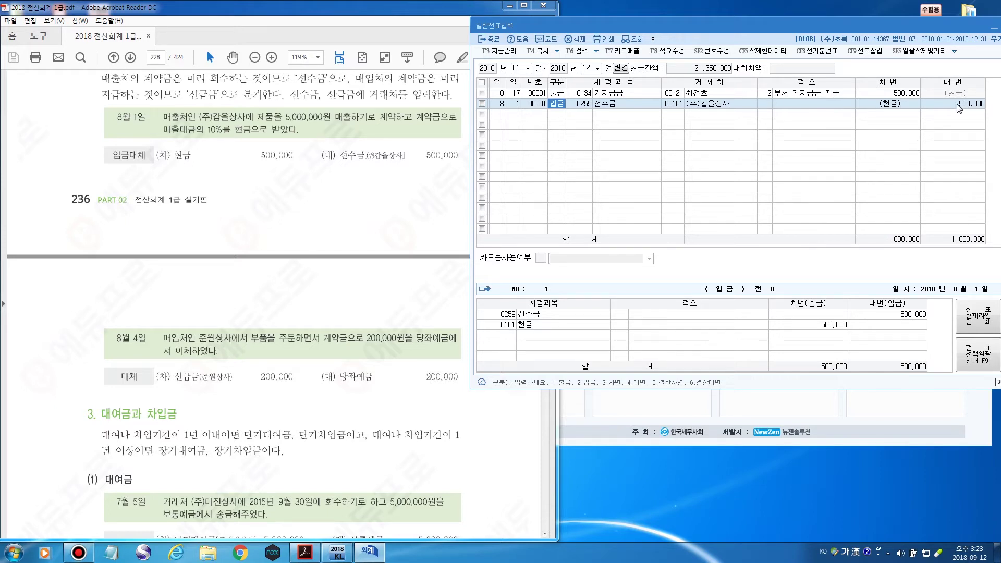
# Review the textbook's August 4 advance-payment example and start a voucher row dated August 4 with the type 차변
pyautogui.click(277, 344)
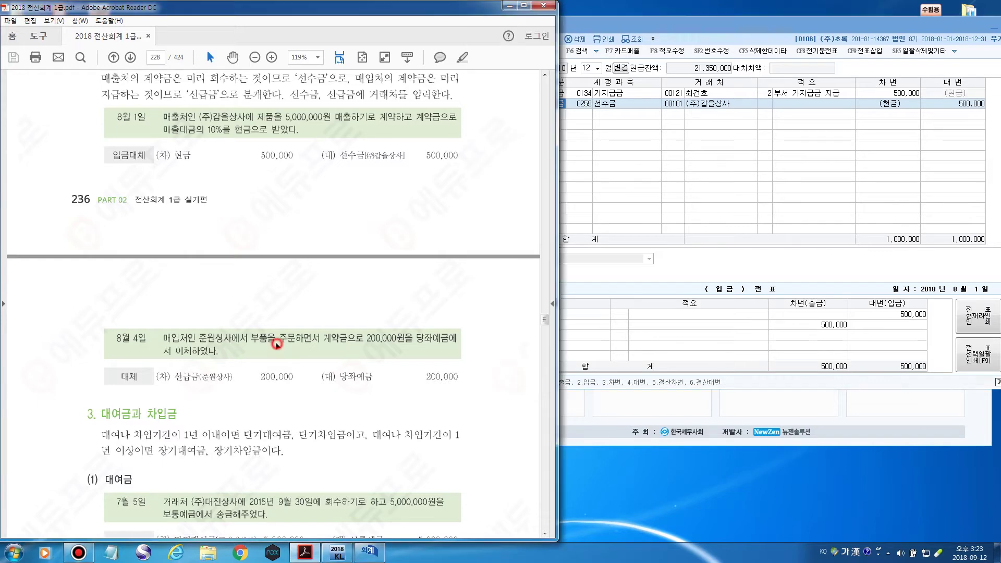
pyautogui.scroll(-5, 276, 344)
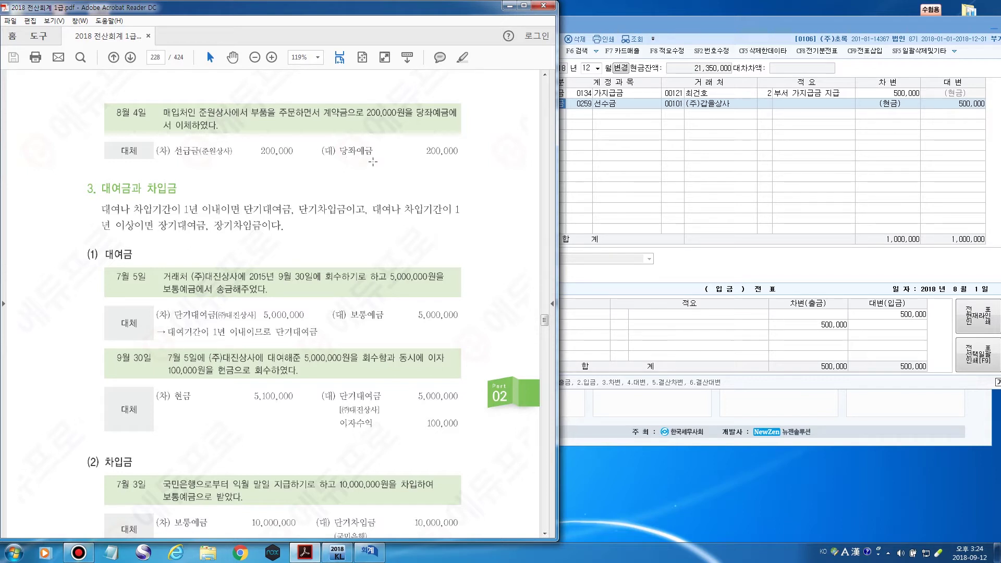
pyautogui.click(621, 27)
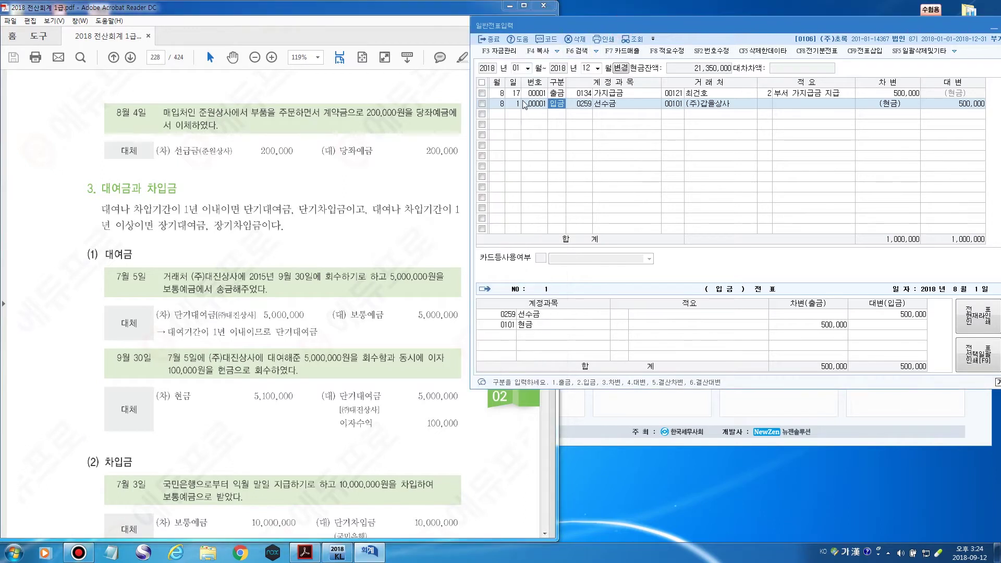
pyautogui.click(501, 116)
pyautogui.write('8')
pyautogui.press('Return')
pyautogui.write('4')
pyautogui.press('Return')
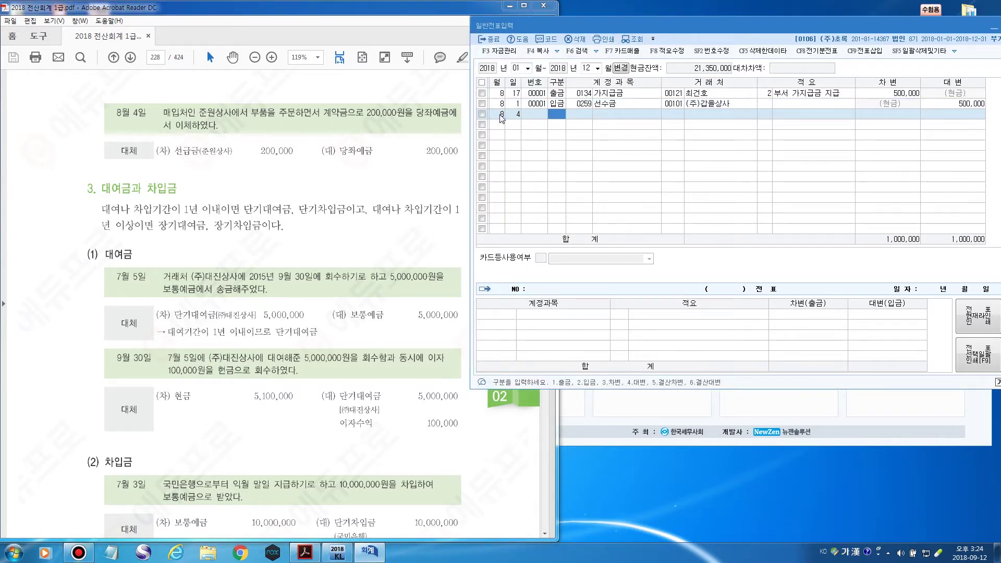
pyautogui.press('Return')
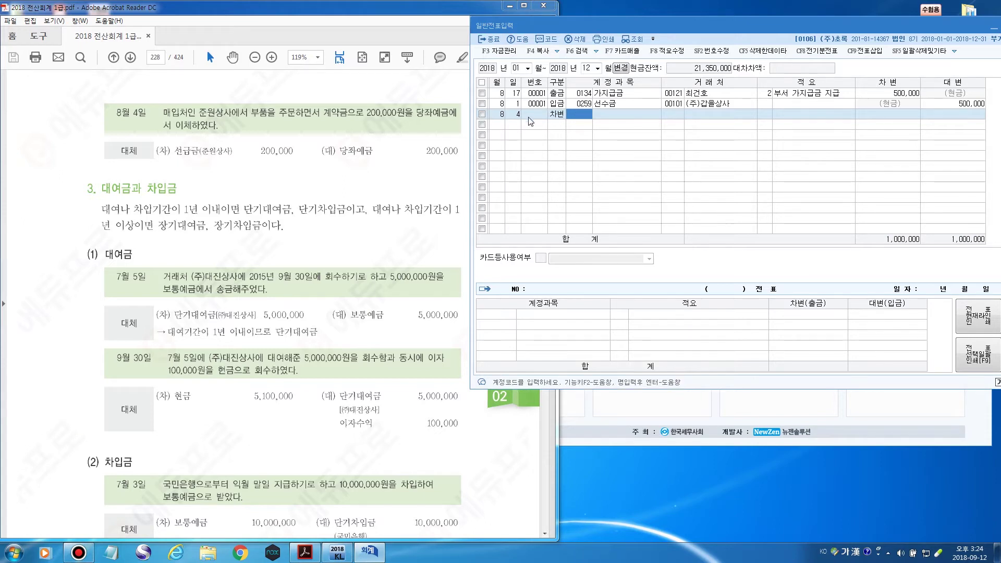
# Assign account 0131 선급금 and trading partner 00102 준원상사 to the August 4 debit row
pyautogui.press('F2')
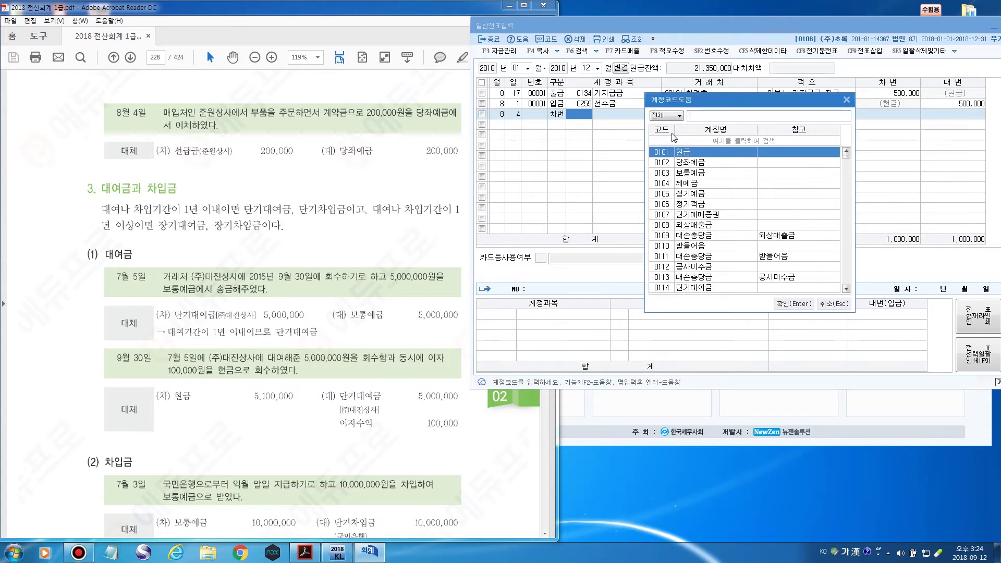
pyautogui.write('선급')
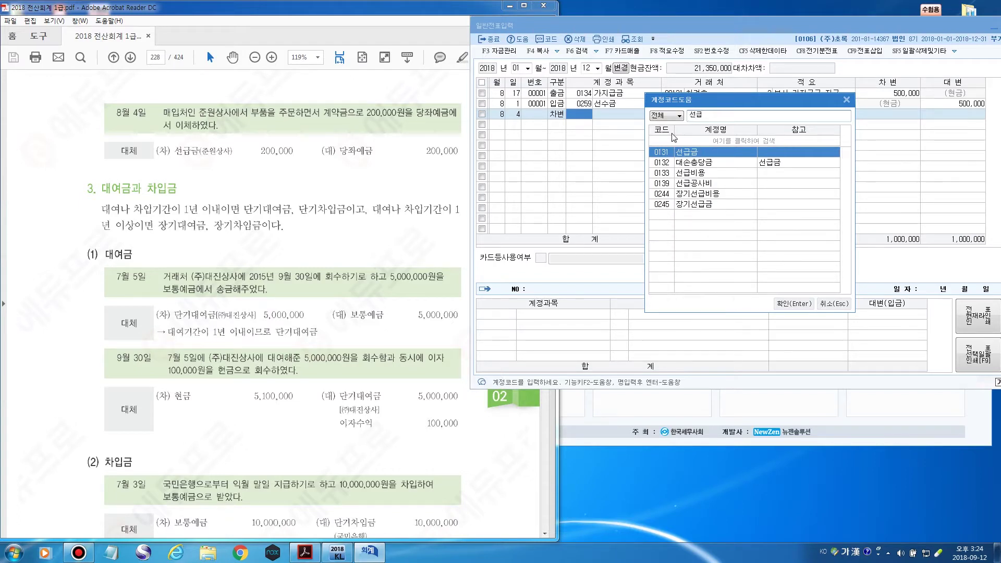
pyautogui.press('Return')
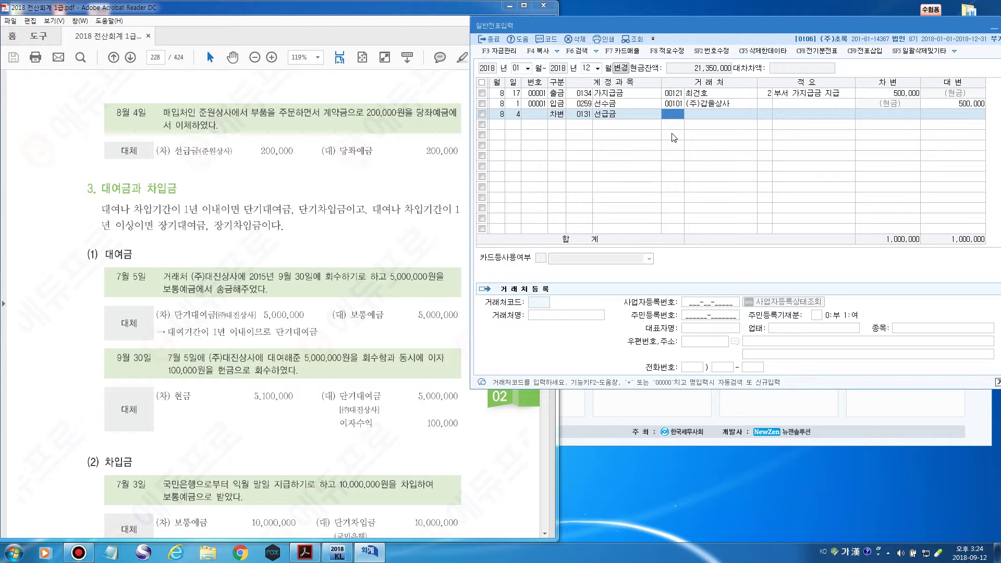
pyautogui.press('F2')
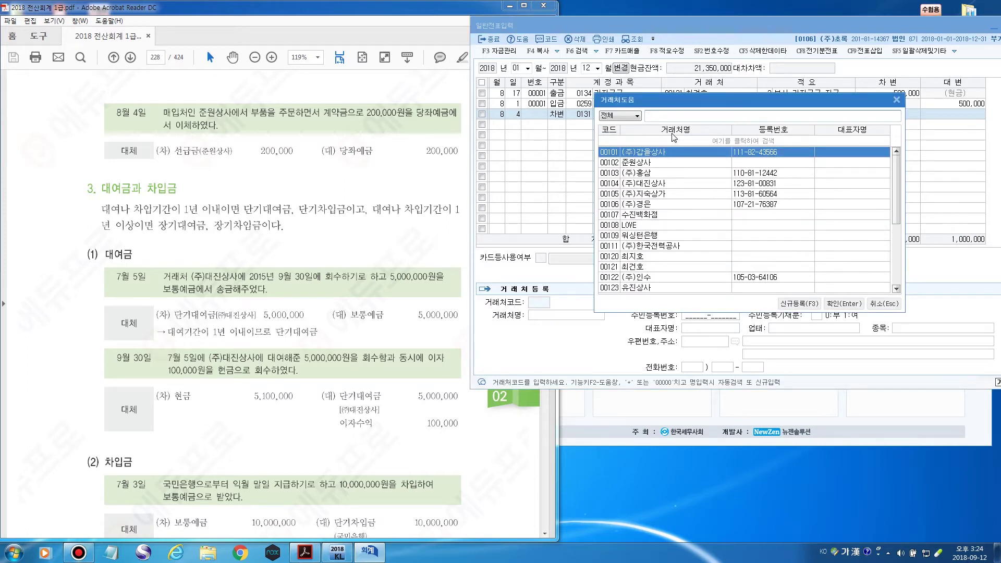
pyautogui.write('준원')
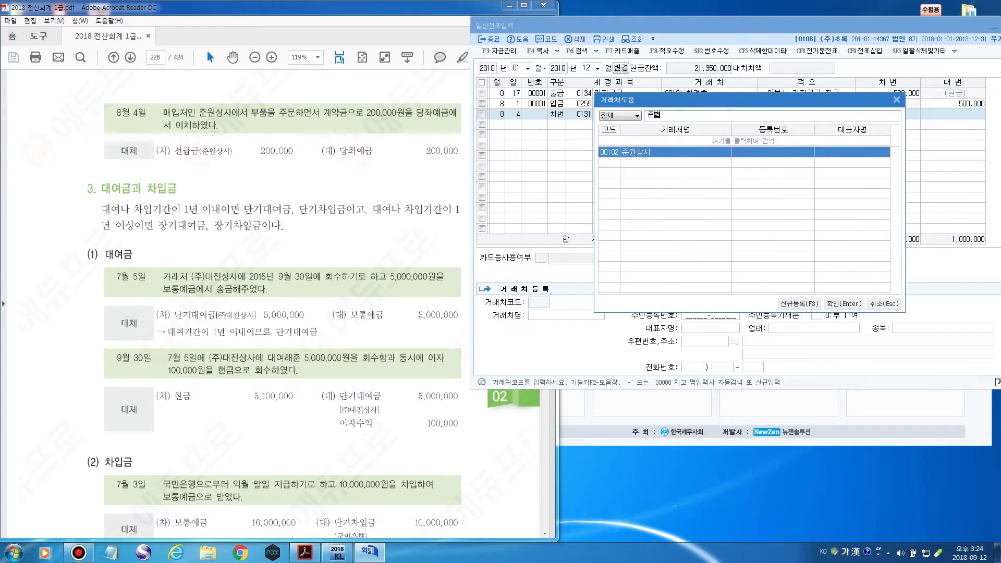
pyautogui.press('Return')
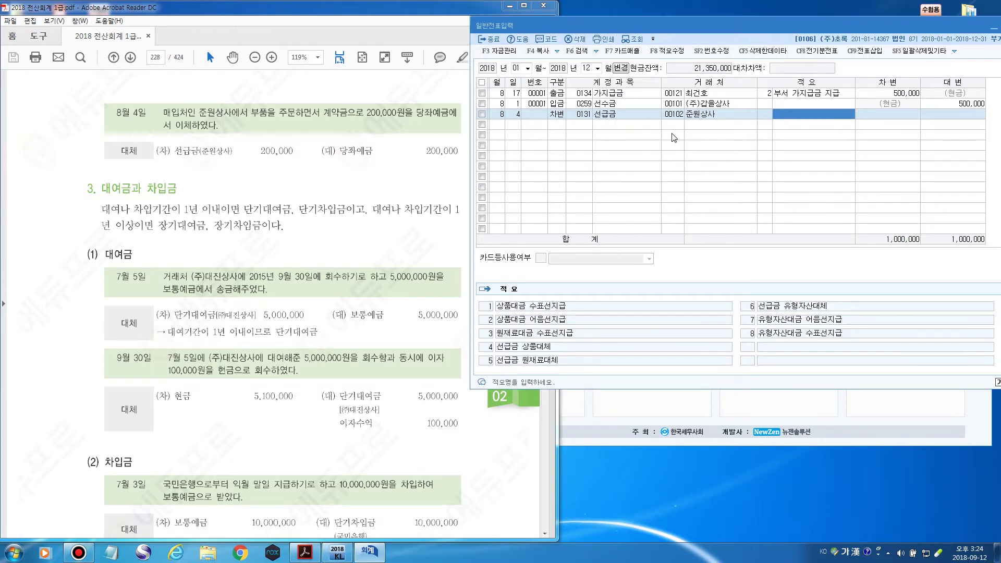
# Leave the description blank and enter 200,000 as the debit amount of the August 4 선급금 row
pyautogui.press('Return')
pyautogui.write('200,00')
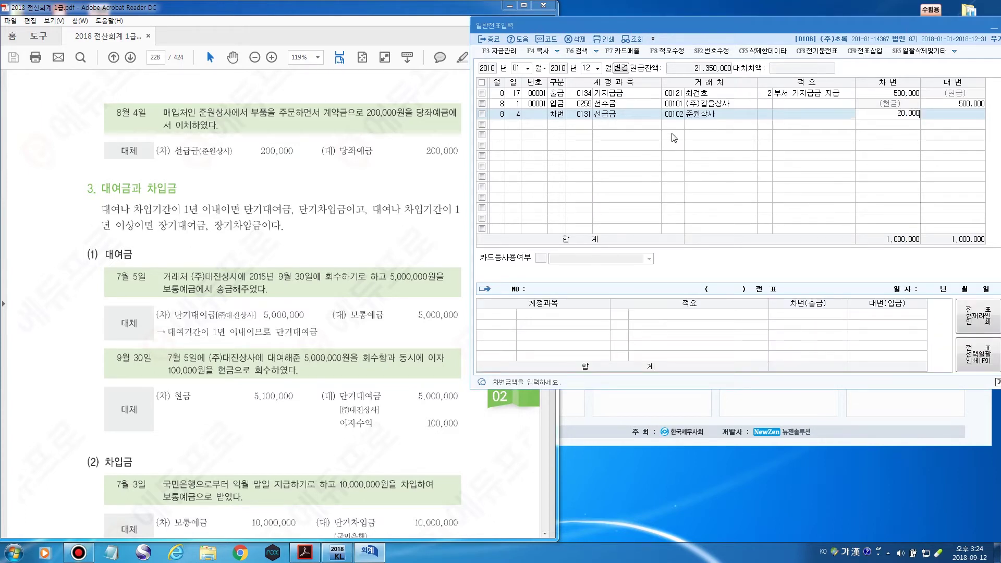
pyautogui.write('0')
pyautogui.press('Return')
# Commit the August 4 선급금 debit row and add an August 4 row of type 대변 with account 0102 당좌예금
pyautogui.press('Return')
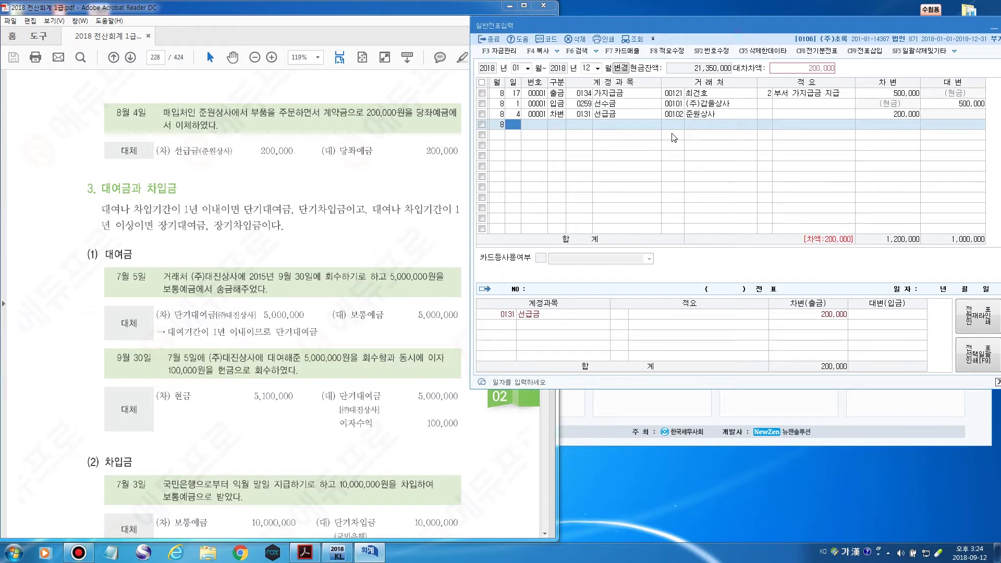
pyautogui.press('Return')
pyautogui.write('4')
pyautogui.press('Return')
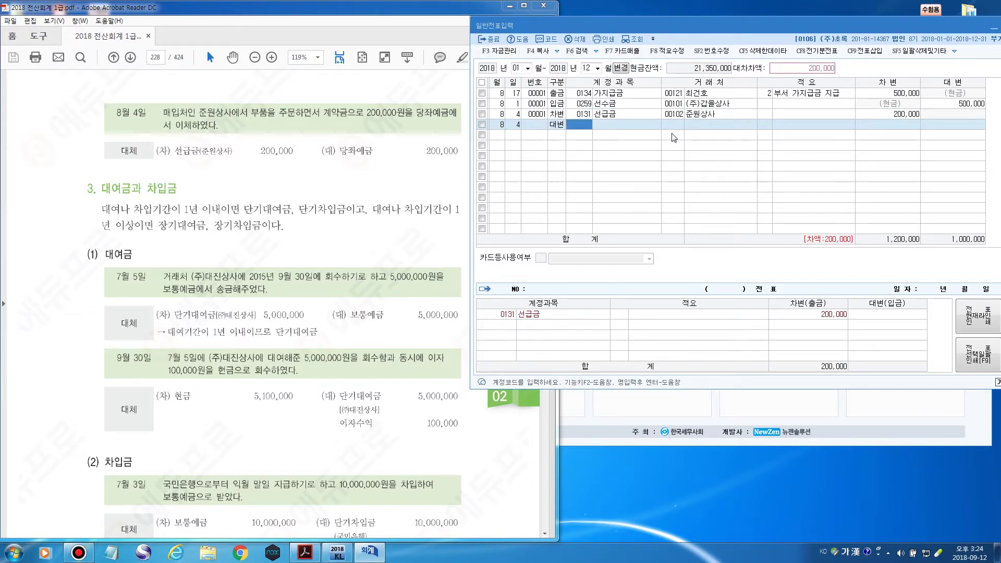
pyautogui.press('F2')
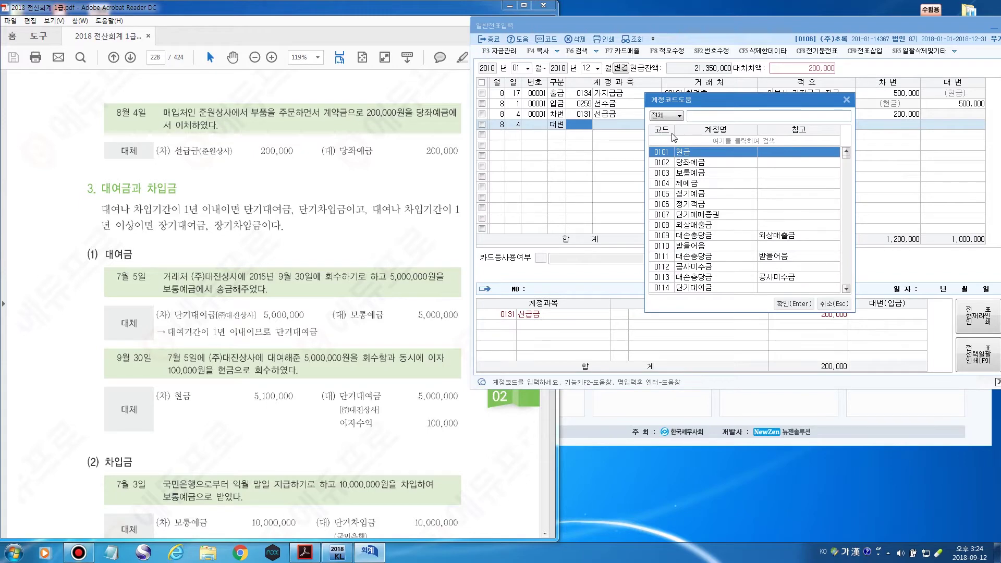
pyautogui.write('다')
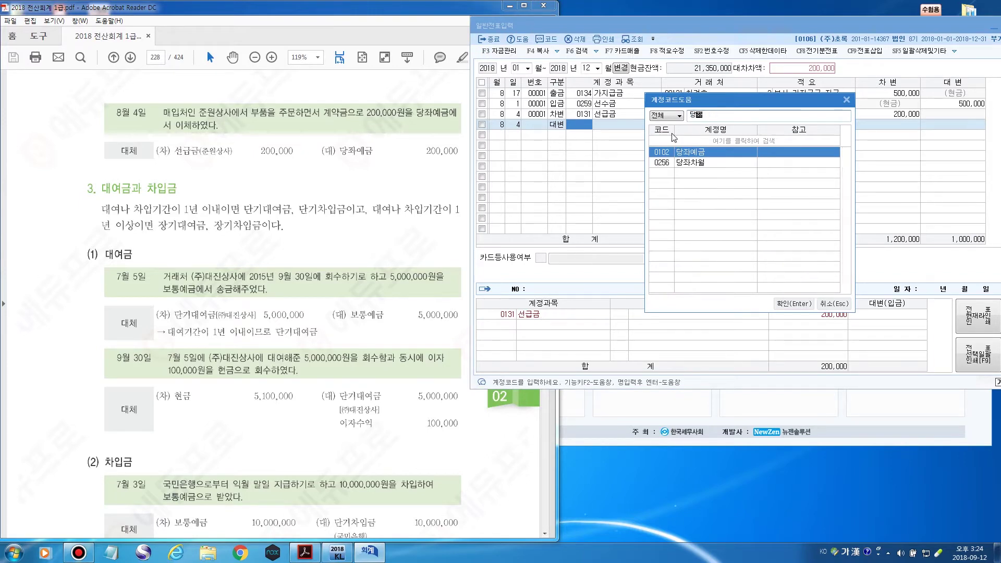
pyautogui.press('Return')
pyautogui.press('Return')
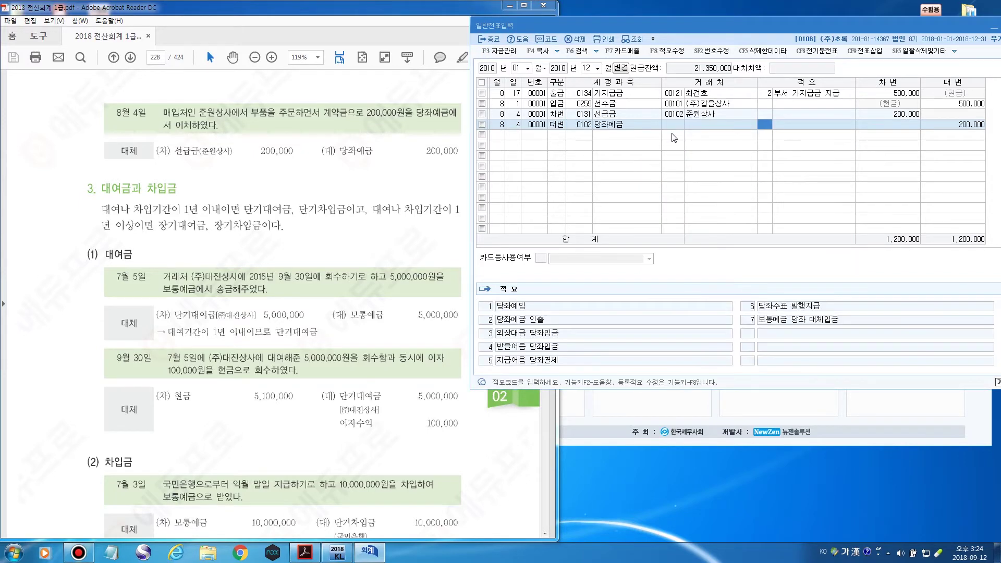
# Leave the description of the 당좌예금 row blank and accept 200,000 as its credit amount
pyautogui.press('Return')
pyautogui.press('Return')
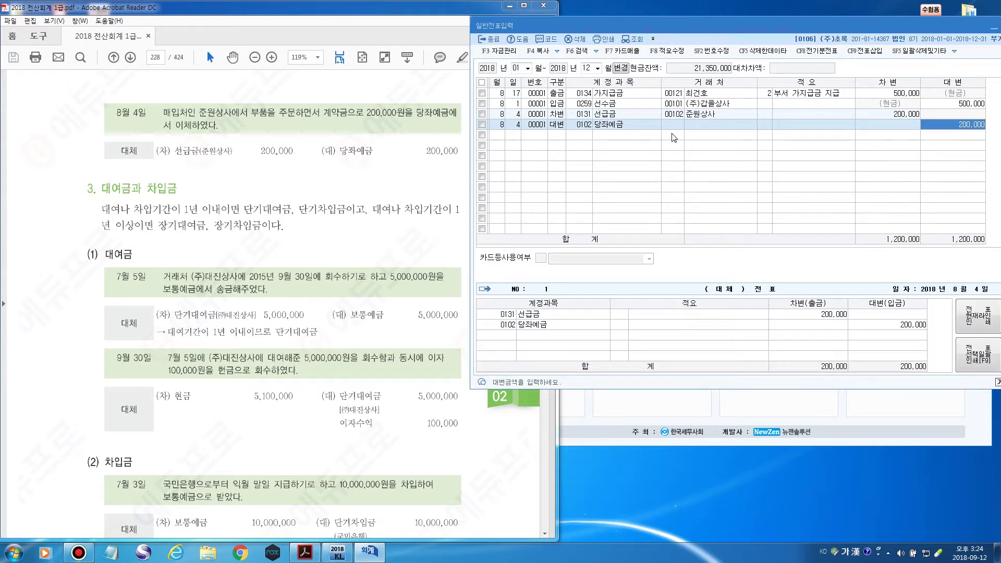
pyautogui.press('Return')
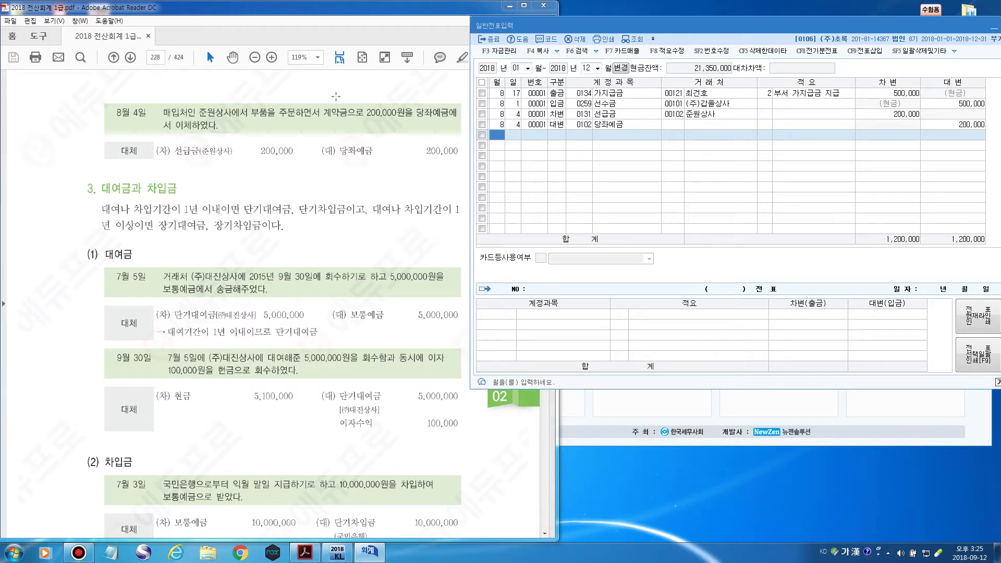
# Review the textbook's 대여금 and 차입금 examples and start a voucher row dated July 5 with the type 차변
pyautogui.click(326, 93)
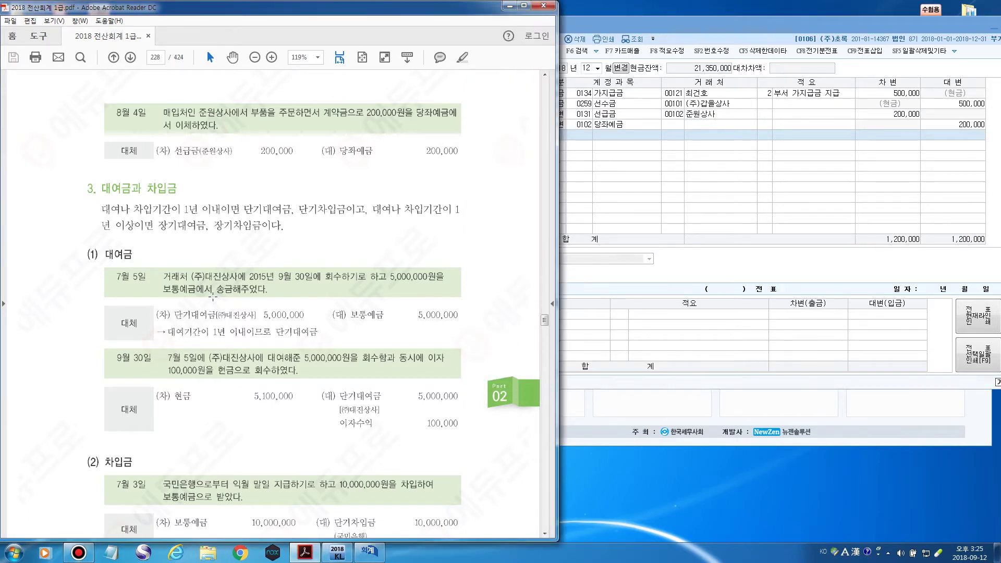
pyautogui.scroll(-3, 164, 334)
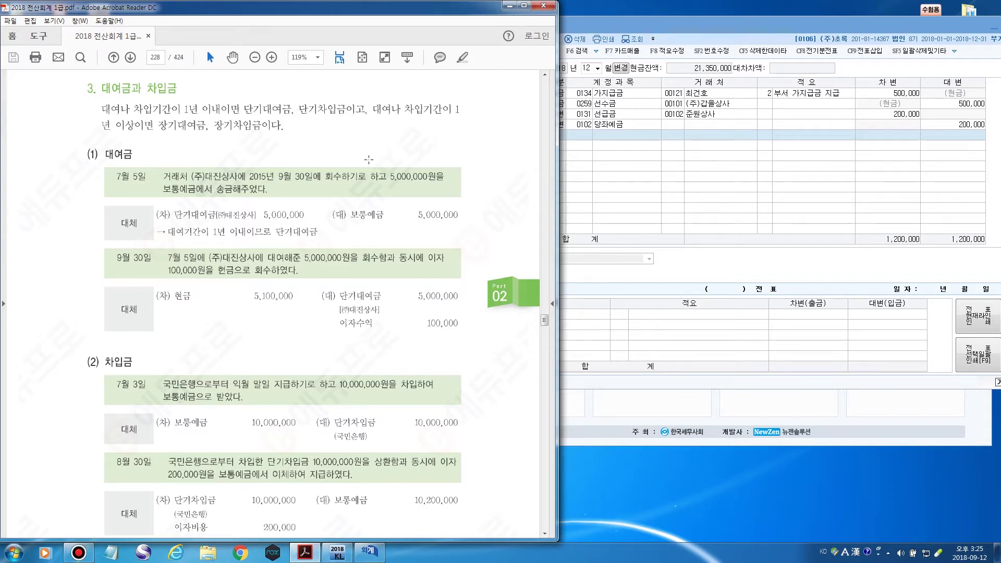
pyautogui.scroll(-2, 266, 180)
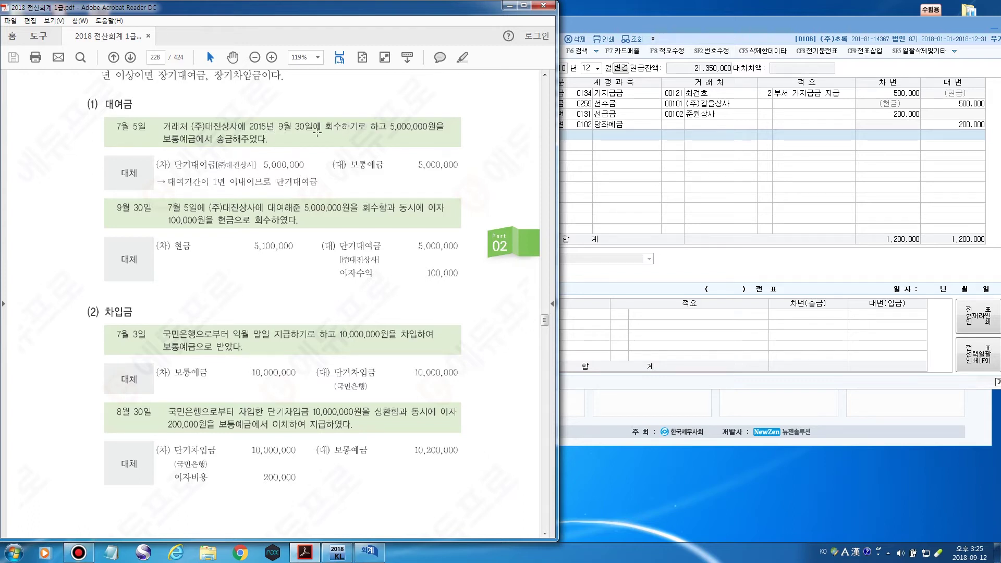
pyautogui.scroll(2, 308, 130)
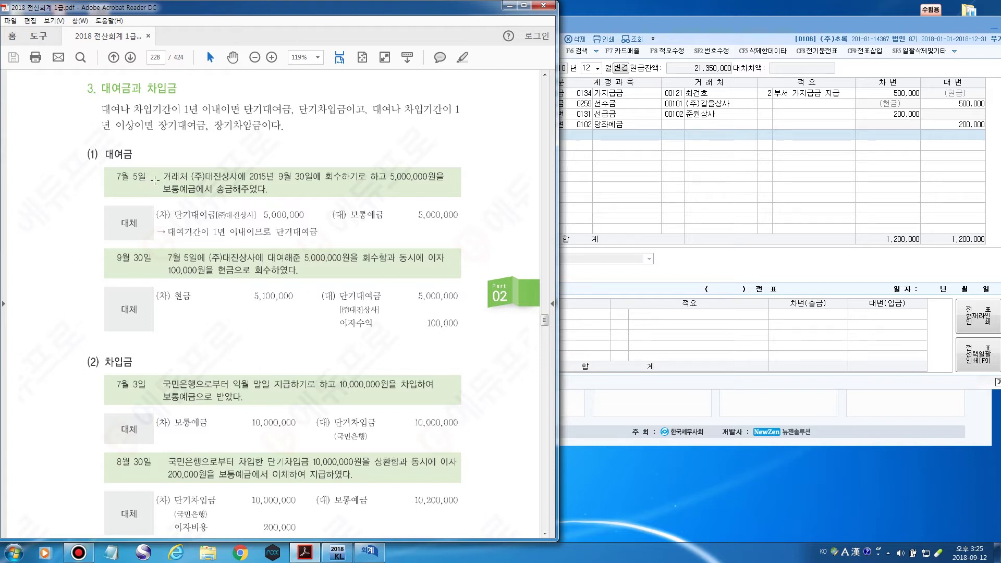
pyautogui.scroll(-2, 185, 245)
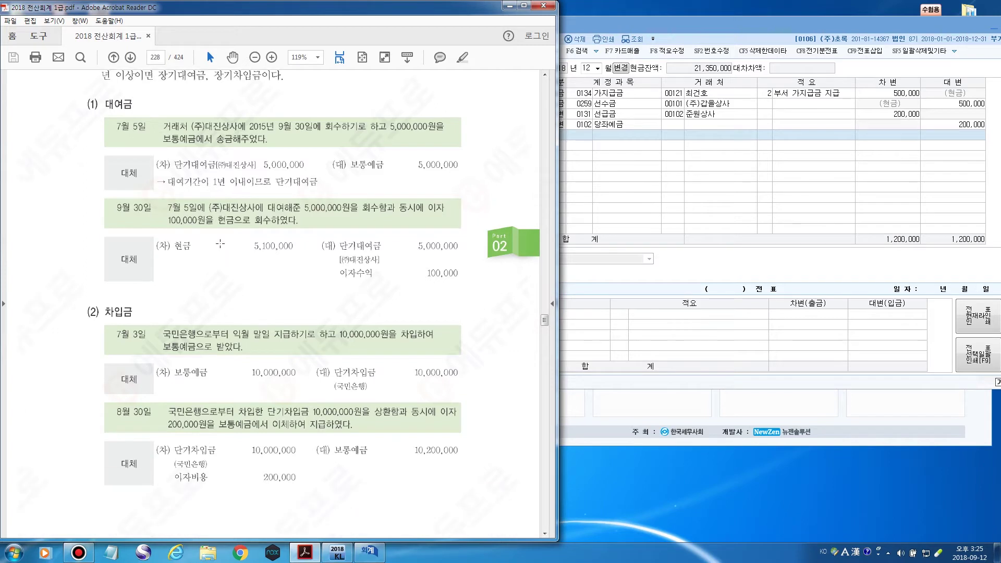
pyautogui.click(633, 24)
pyautogui.write('7')
pyautogui.press('Return')
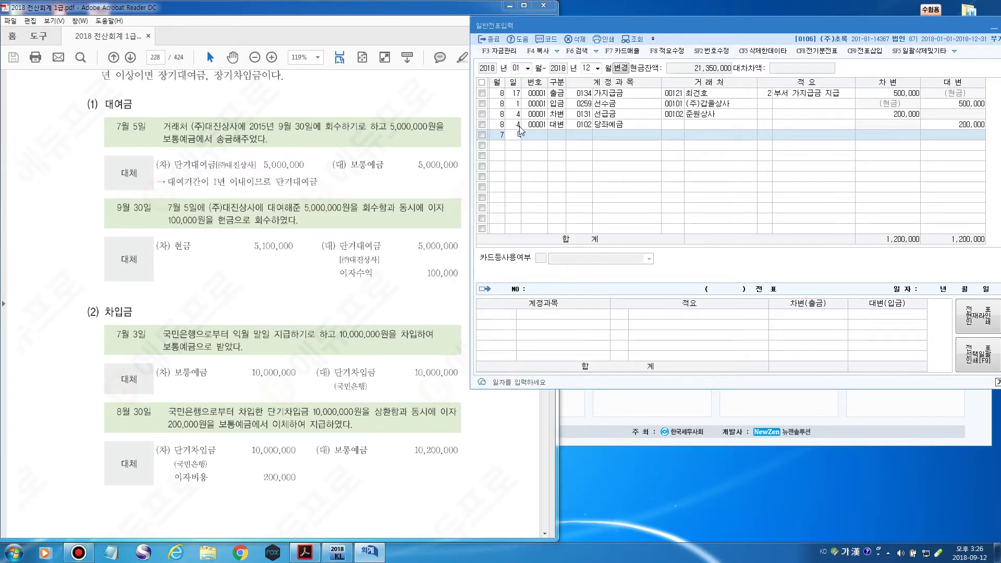
pyautogui.write('5')
pyautogui.press('Return')
pyautogui.write('3')
pyautogui.press('Return')
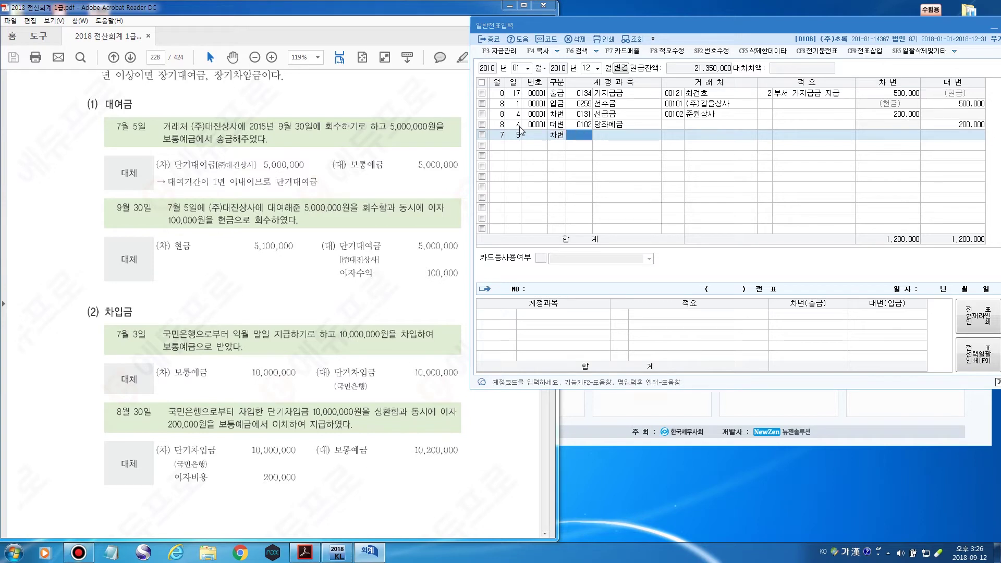
# Assign account 0114 단기대여금 and trading partner 00104 (주)대진상사 to the July 5 debit row
pyautogui.press('F2')
pyautogui.write('단기대')
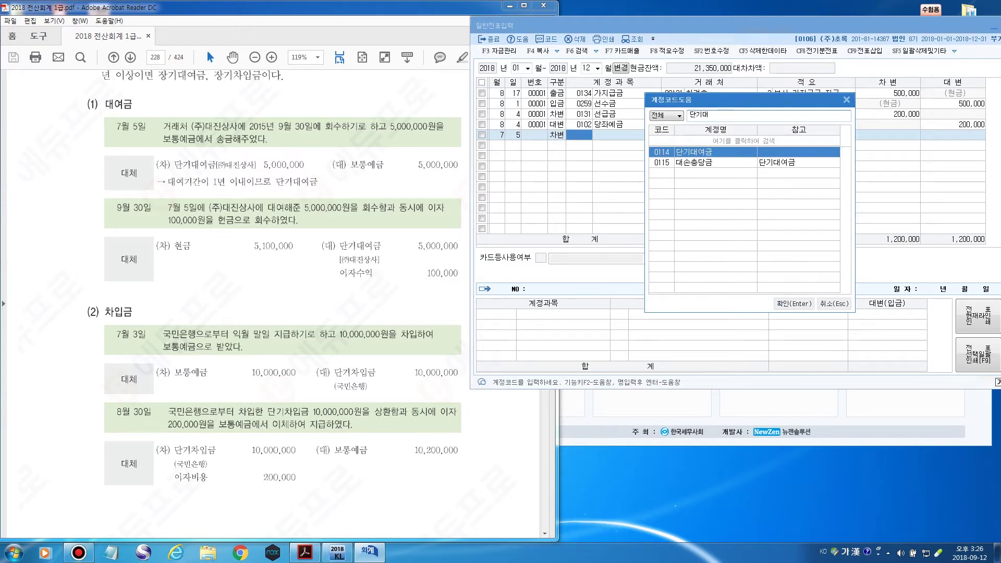
pyautogui.press('Return')
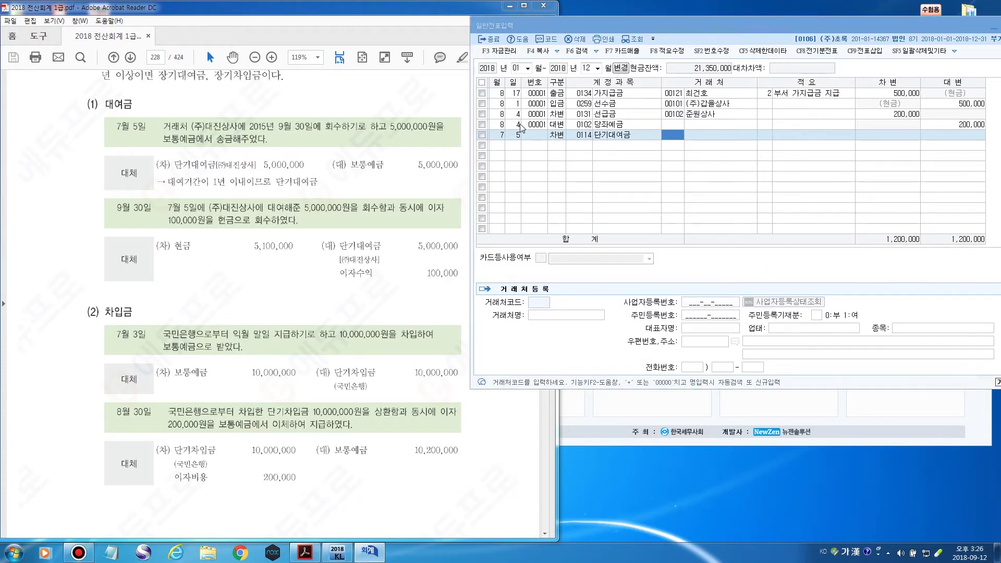
pyautogui.press('F2')
pyautogui.write('대진')
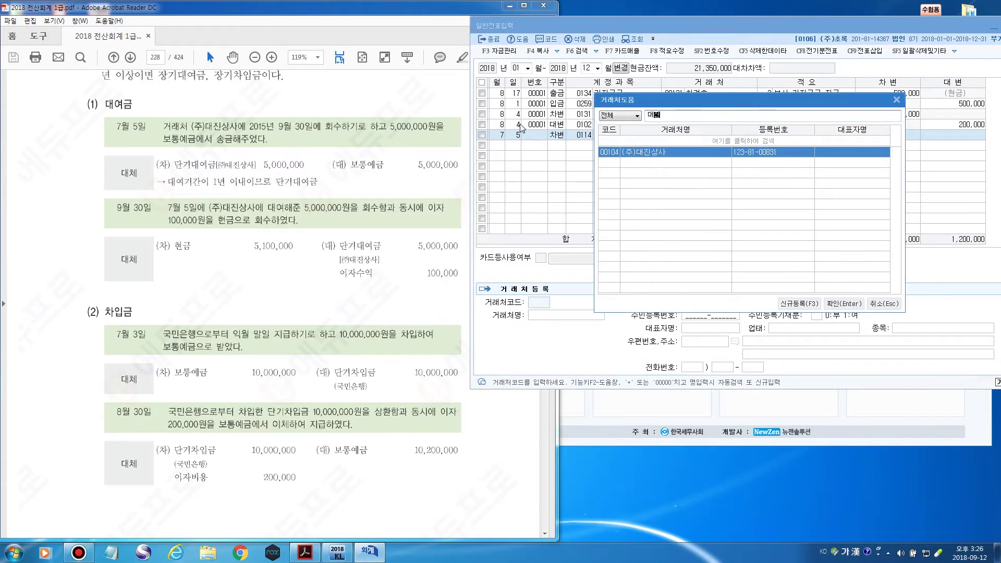
pyautogui.press('Return')
# Leave the description blank and enter 5,000,000 as the debit amount of the July 5 단기대여금 row
pyautogui.press('Return')
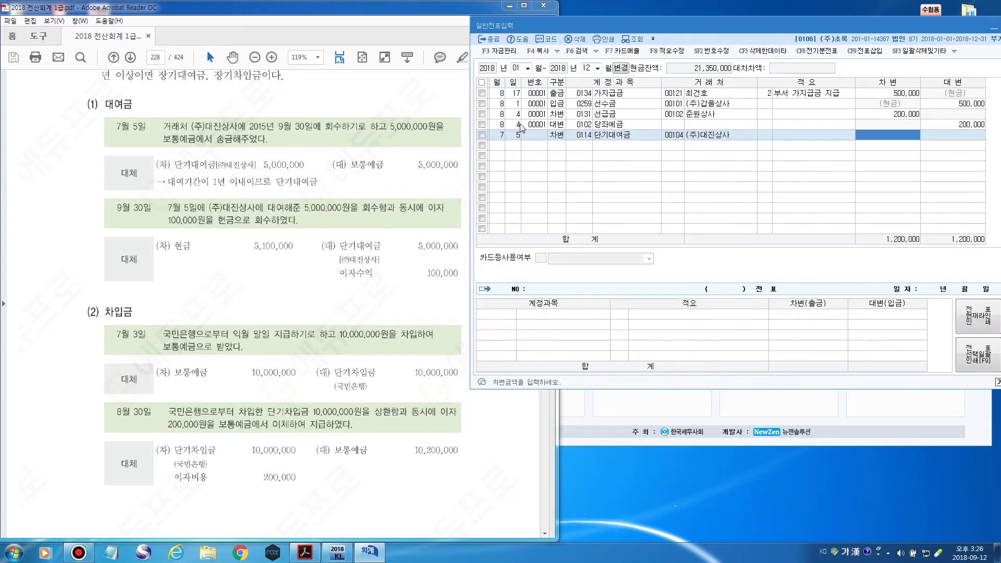
pyautogui.write('5000000')
pyautogui.press('Return')
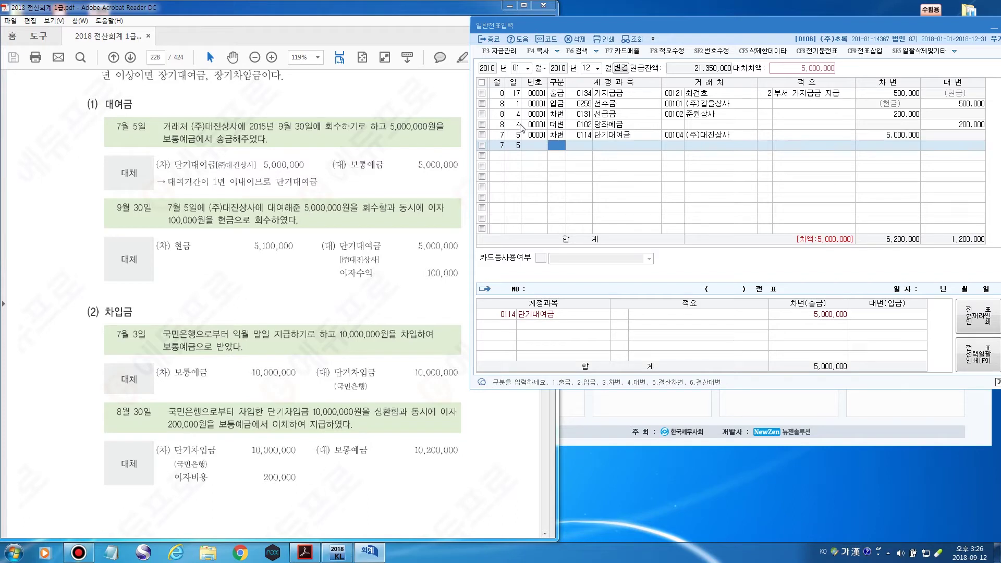
# Add a July 5 row of type 대변 with account 0103 보통예금, leaving the trading partner code blank
pyautogui.write('4')
pyautogui.press('Return')
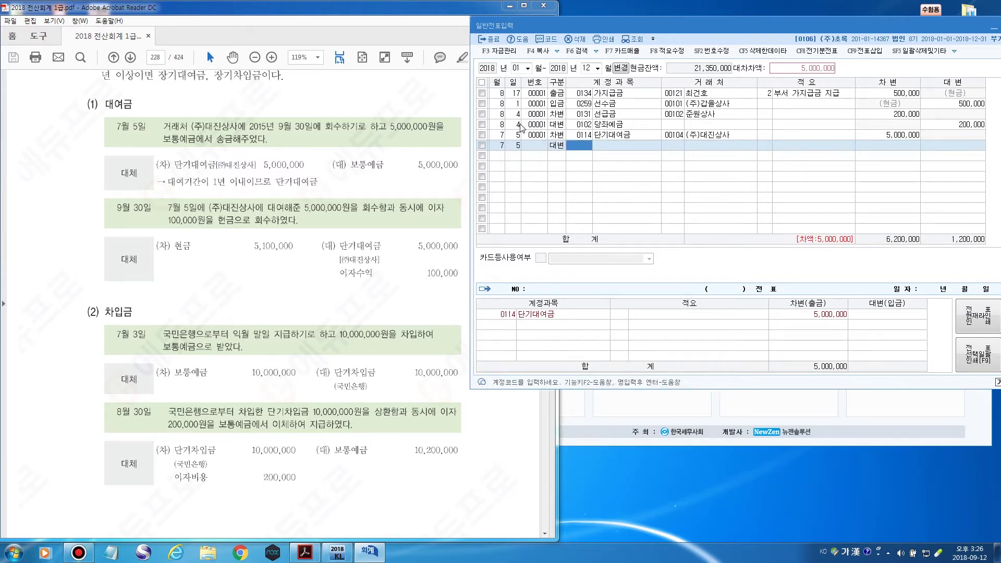
pyautogui.press('F2')
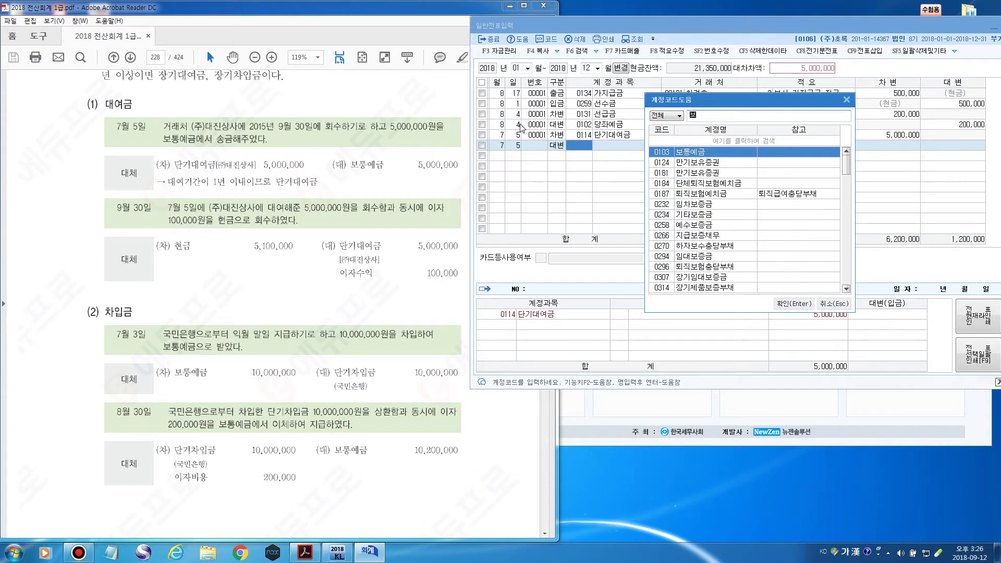
pyautogui.write('보통')
pyautogui.press('Return')
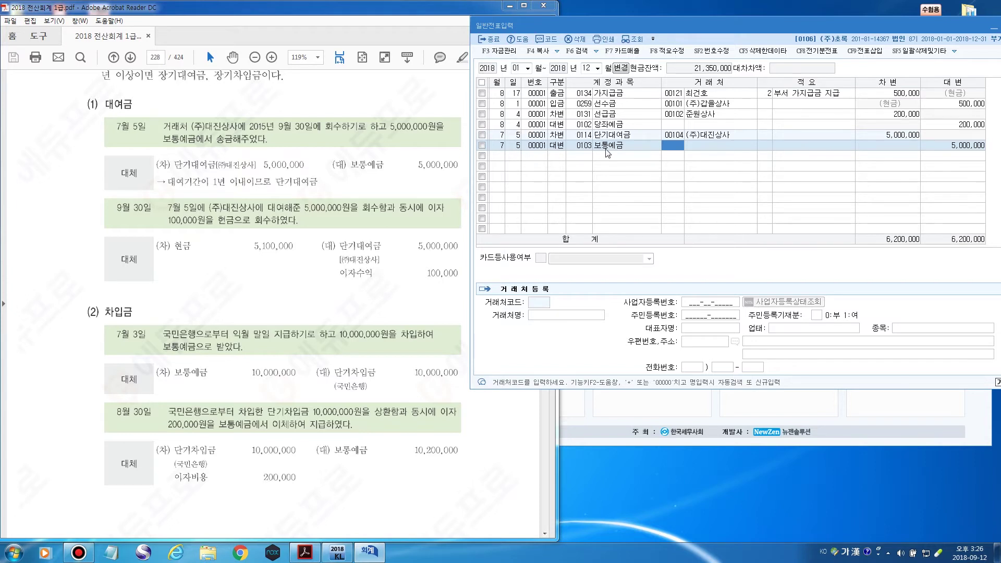
pyautogui.press('Return')
pyautogui.press('Return')
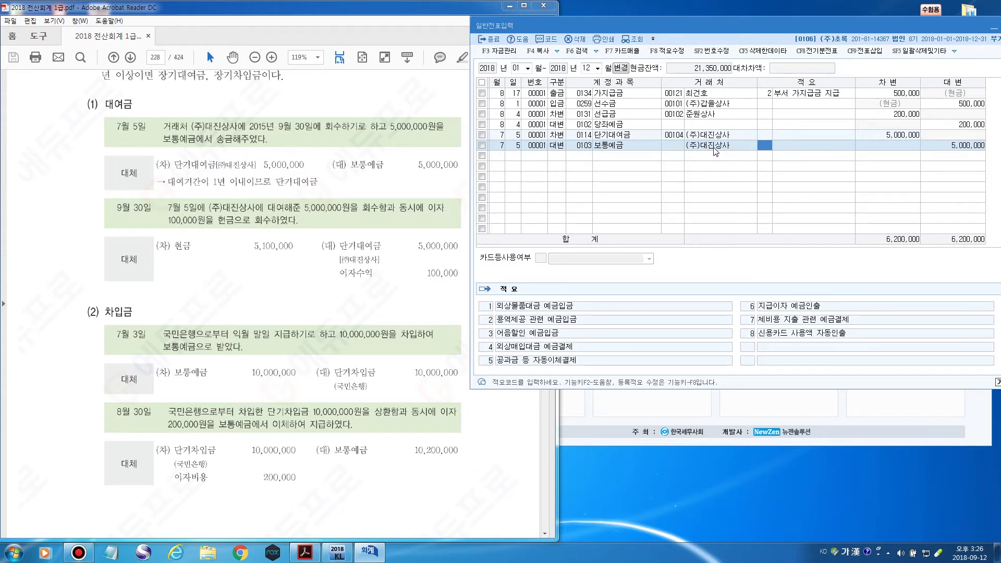
# Compare the trading partner cells of both July 5 rows and complete the 보통예금 row with a 5,000,000 credit and no partner code or description
pyautogui.click(690, 150)
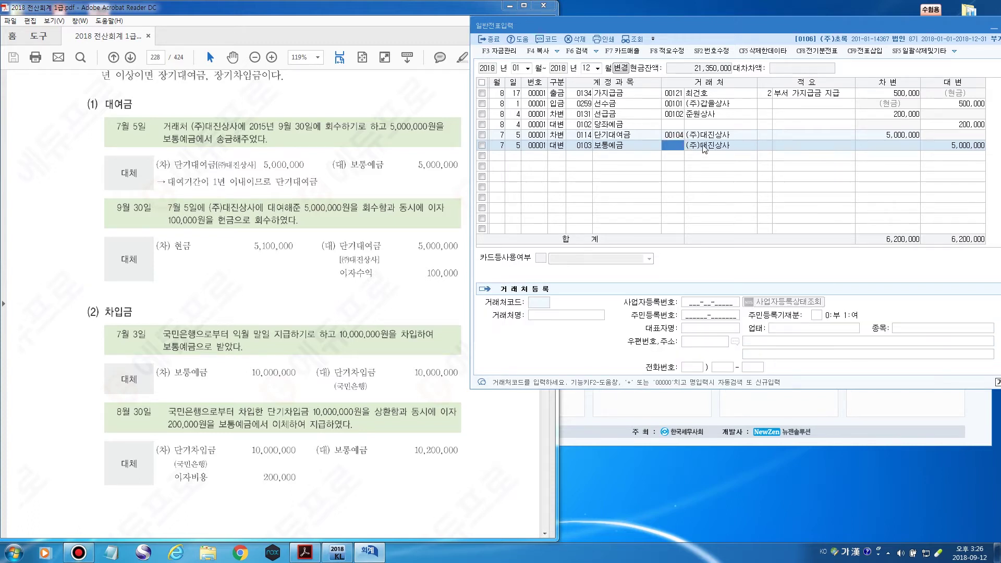
pyautogui.click(718, 148)
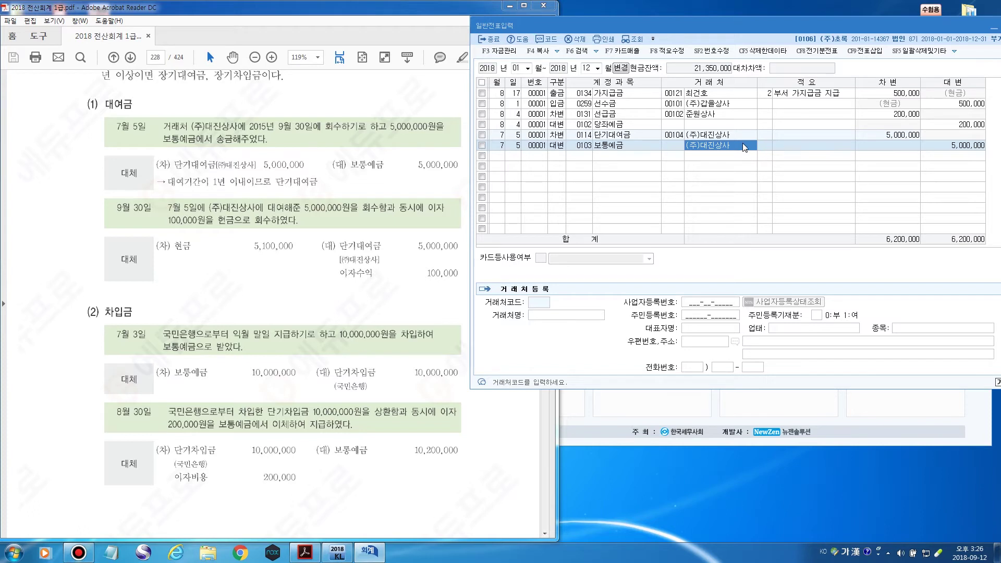
pyautogui.click(676, 136)
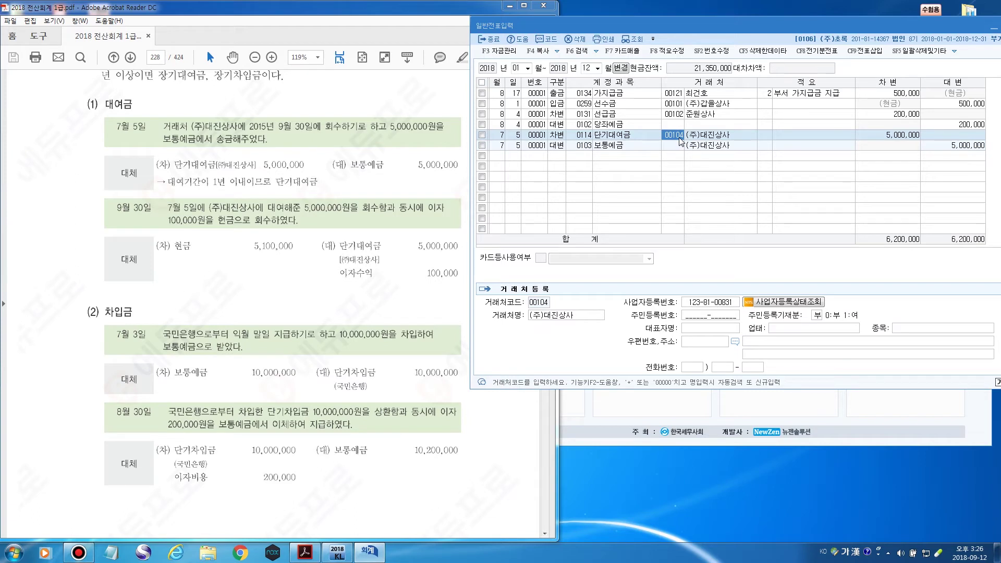
pyautogui.click(712, 146)
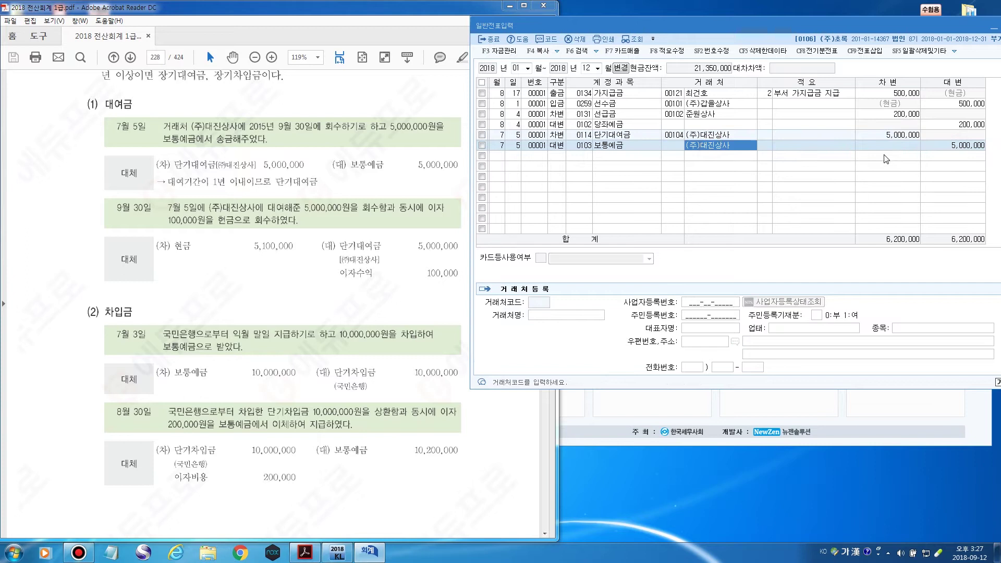
pyautogui.click(675, 146)
pyautogui.press('Return')
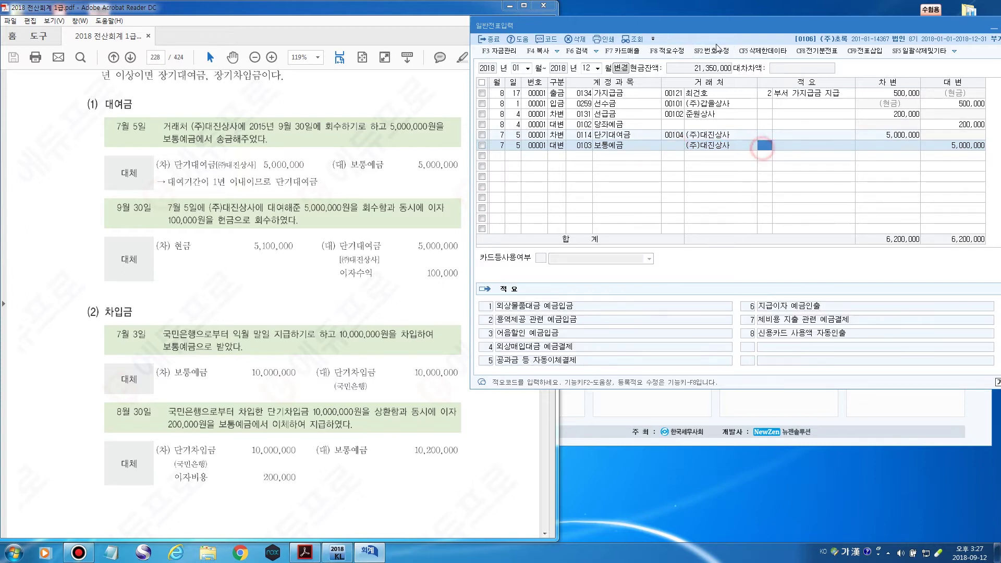
pyautogui.press('Return')
pyautogui.press('Return')
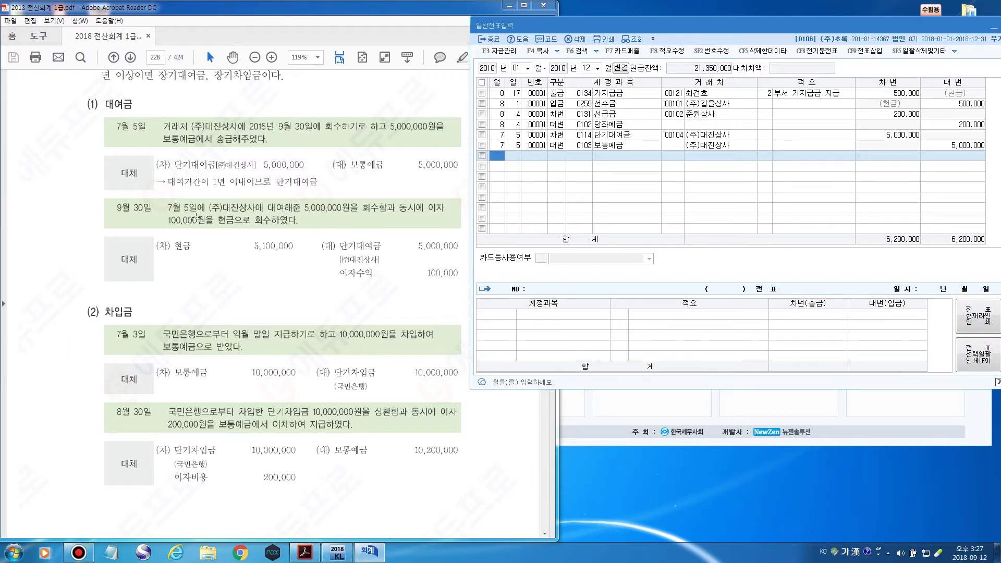
# Review the textbook's September 30 loan-collection example and start a voucher row dated September 30 with the type 차변
pyautogui.click(254, 14)
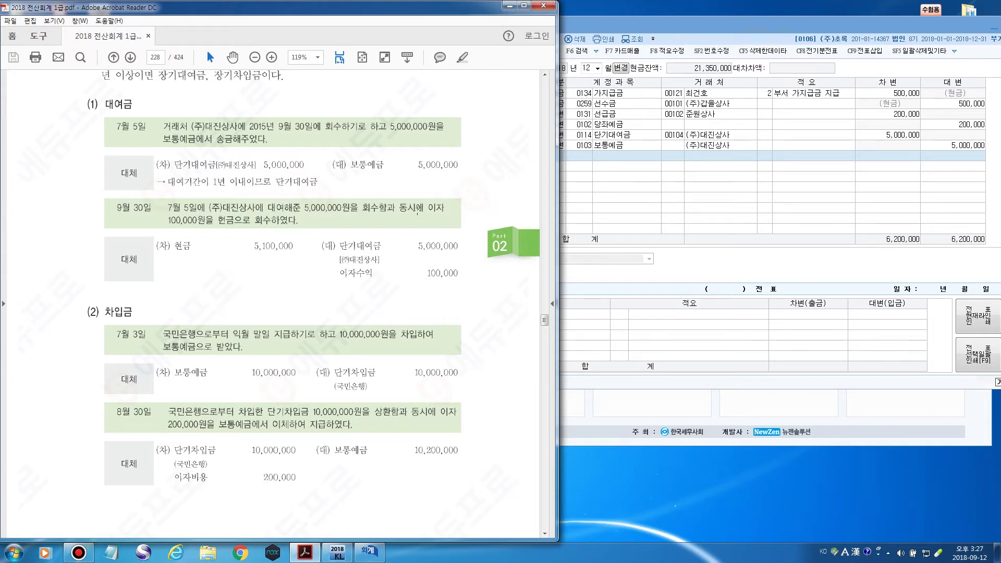
pyautogui.moveTo(673, 24)
pyautogui.mouseDown()
pyautogui.moveTo(683, 23)
pyautogui.moveTo(671, 21)
pyautogui.mouseUp()
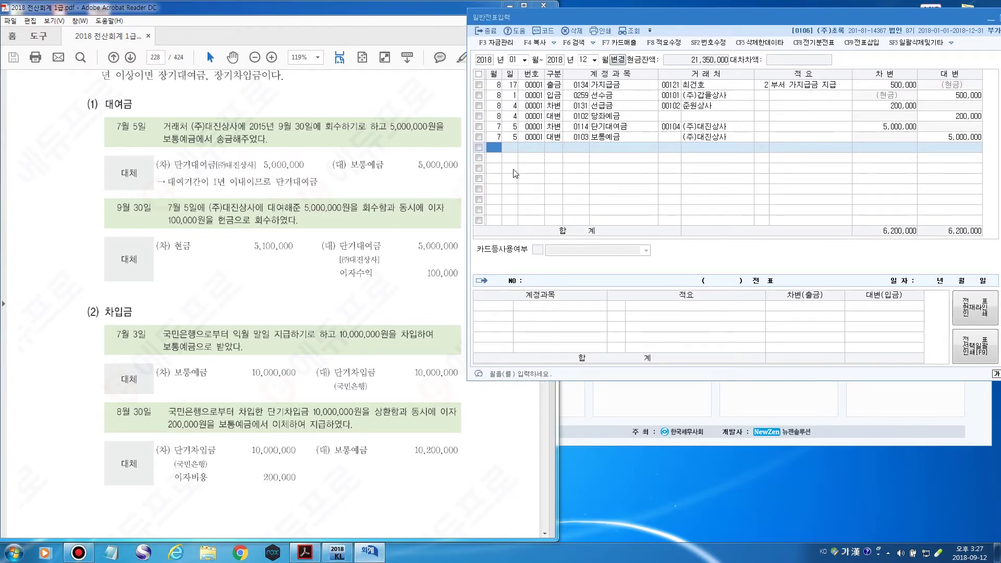
pyautogui.write('9')
pyautogui.press('Return')
pyautogui.write('30')
pyautogui.press('Return')
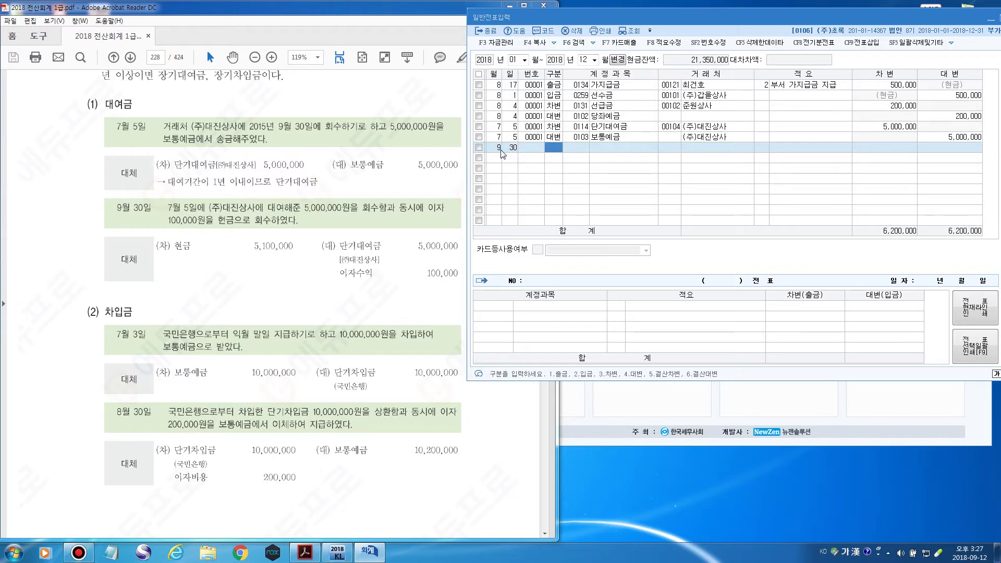
pyautogui.write('3')
pyautogui.press('Return')
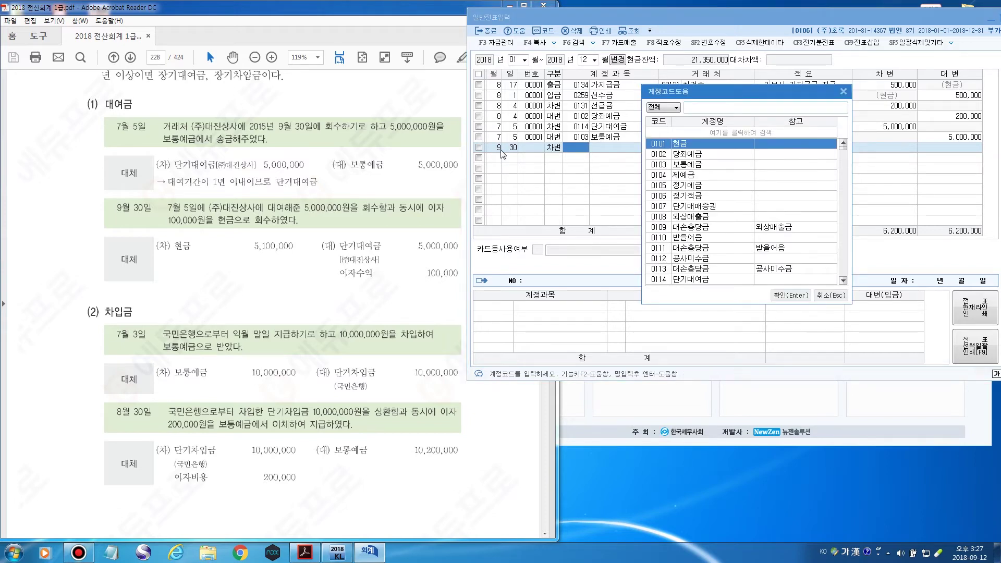
# Assign account 0101 현금 to the September 30 debit row, leaving its trading partner and description blank
pyautogui.write('현금')
pyautogui.press('Return')
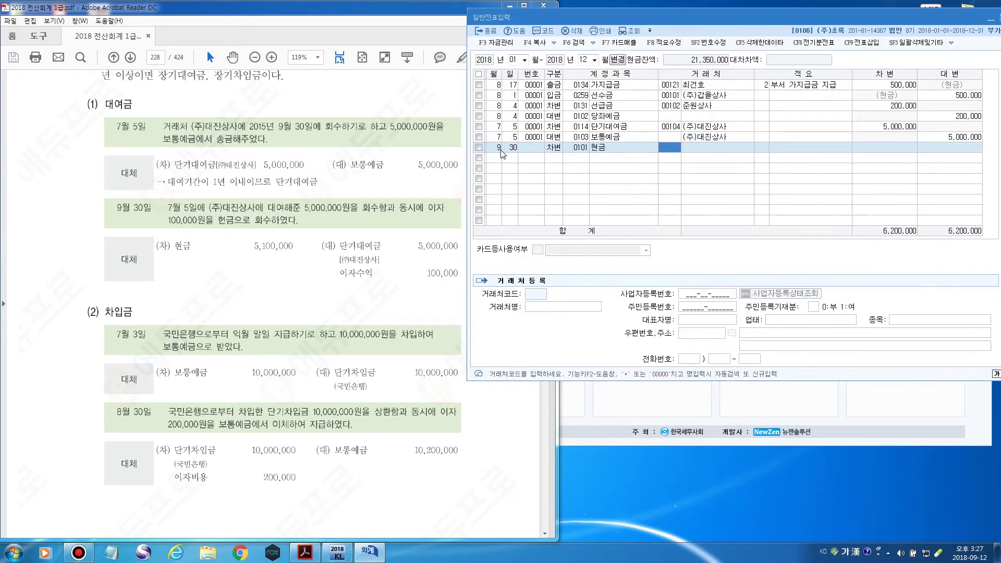
pyautogui.press('Return')
pyautogui.press('Return')
pyautogui.press('Return')
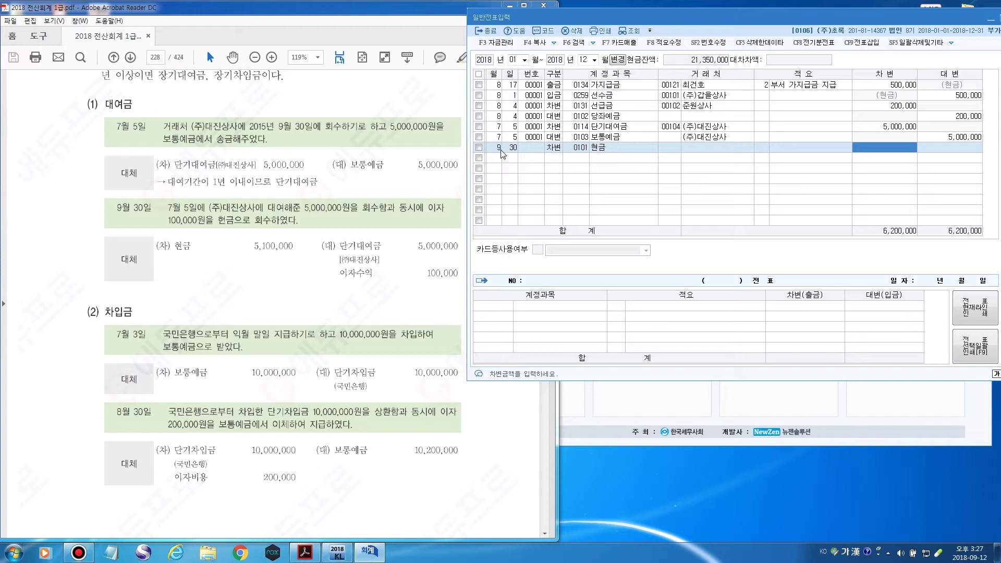
# Enter a 5,100,000 debit on the September 30 현금 row and add a 대변 row with account 0114 단기대여금
pyautogui.write('5100000')
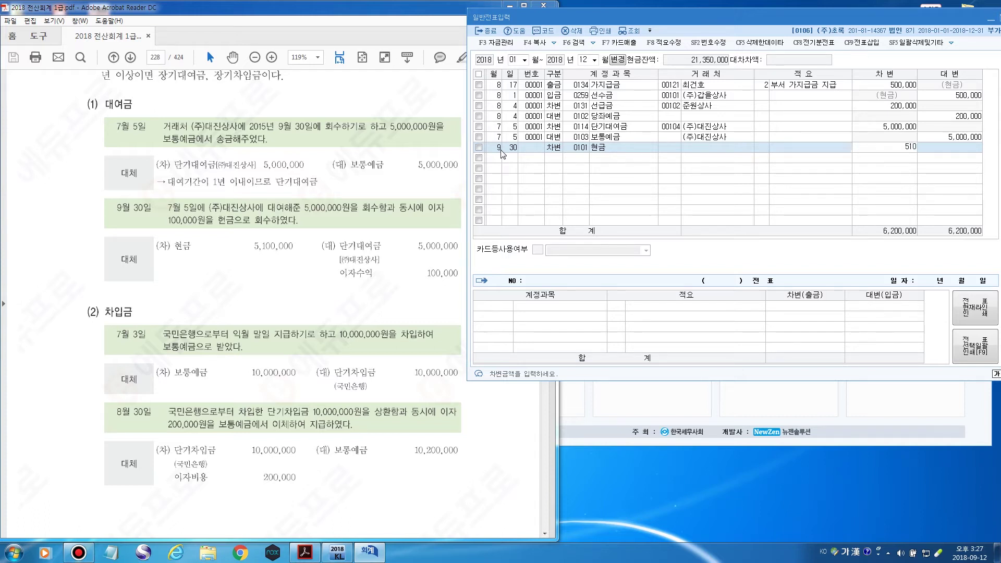
pyautogui.press('Return')
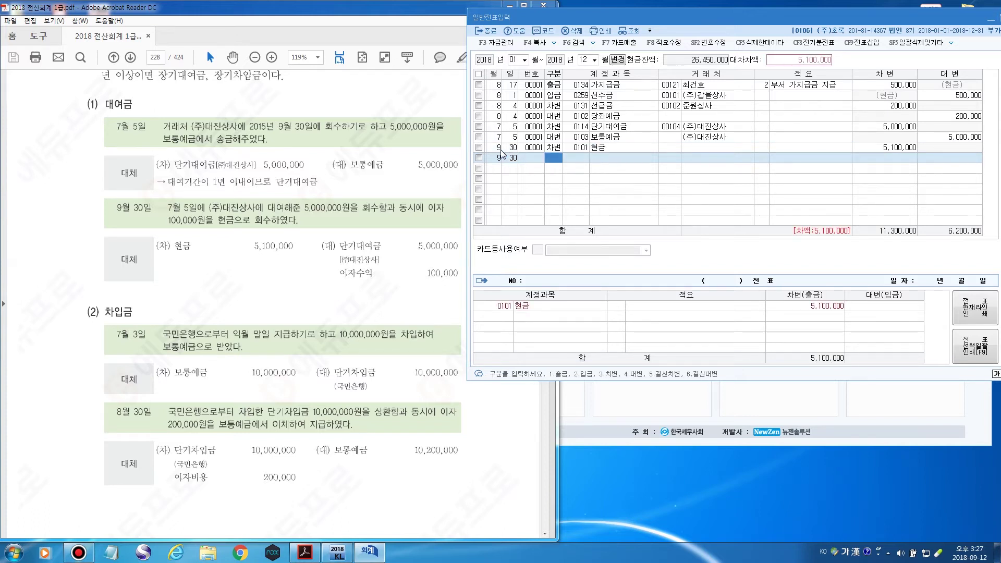
pyautogui.write('4')
pyautogui.press('F2')
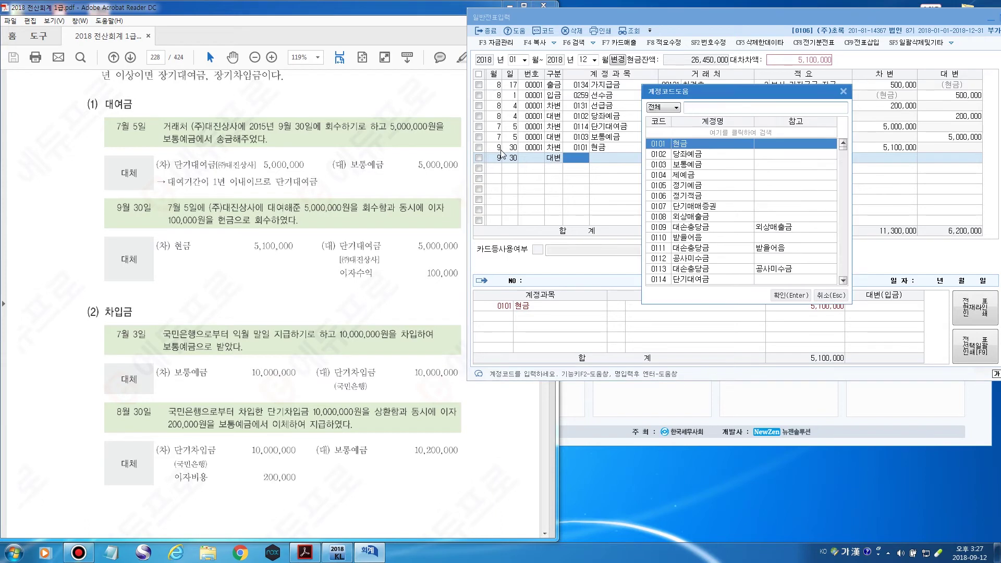
pyautogui.write('단기')
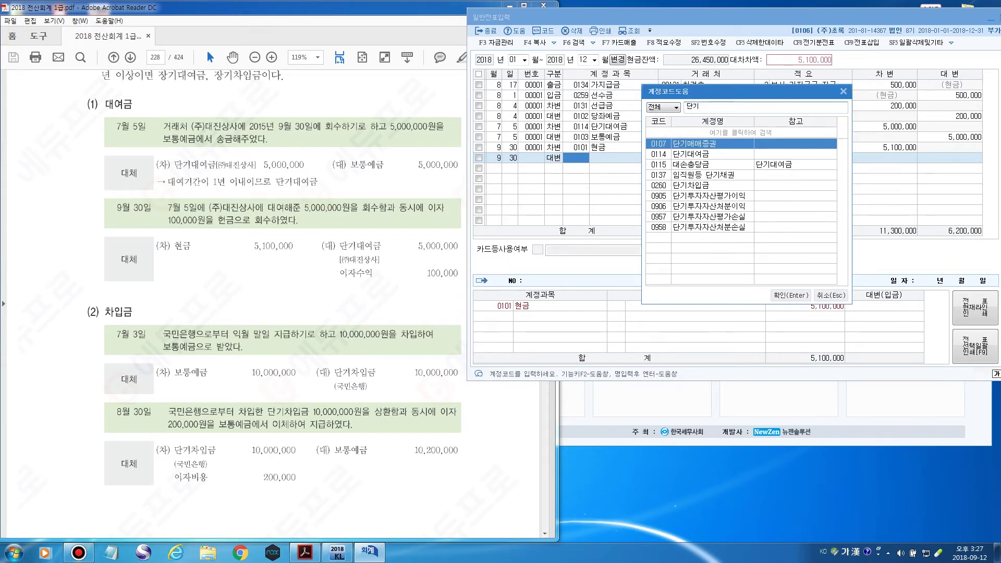
pyautogui.write('여')
pyautogui.press('Down')
pyautogui.press('Return')
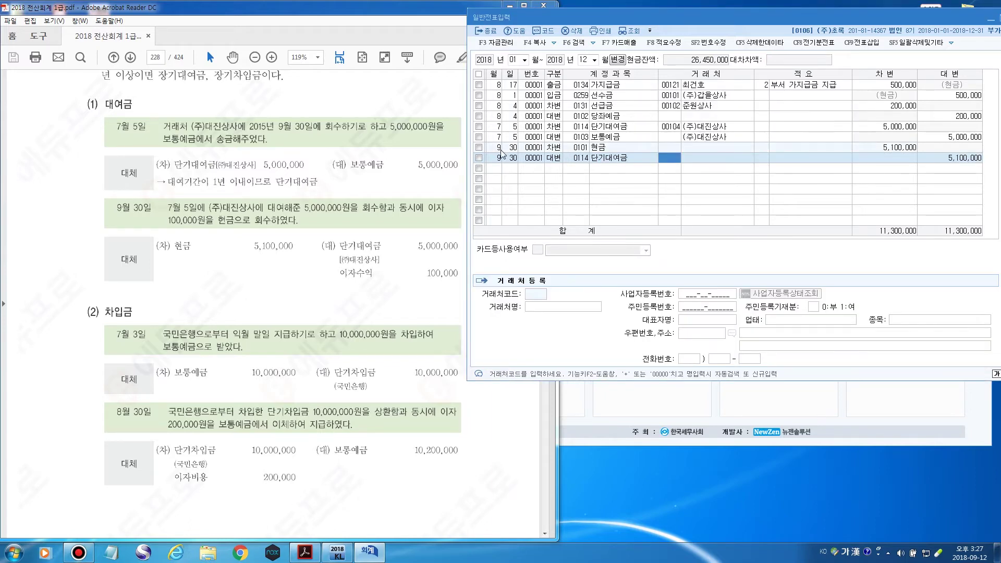
# Assign trading partner 00104 (주)대진상사 to the September 30 단기대여금 row and set its credit to 5,000,000
pyautogui.press('F2')
pyautogui.write('대진')
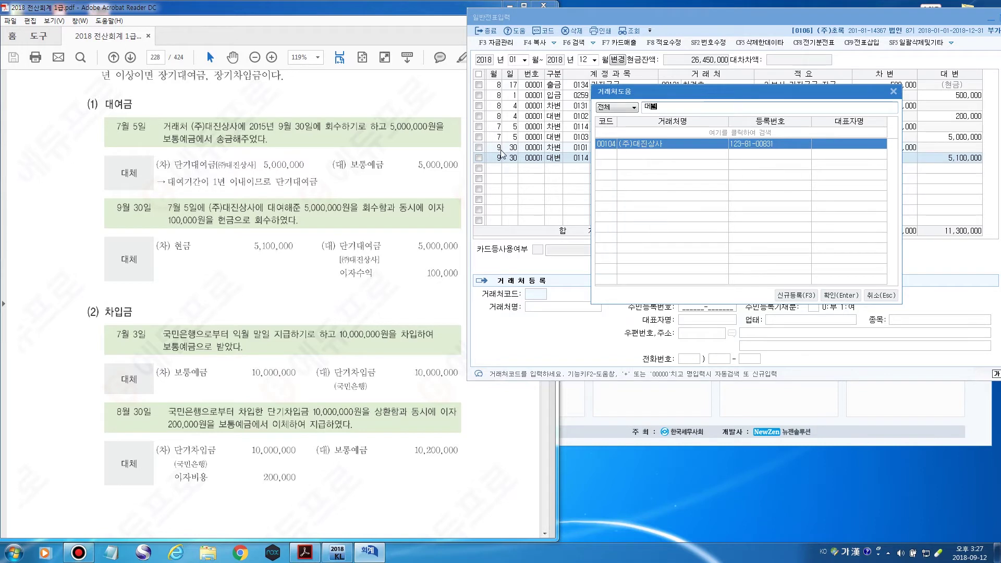
pyautogui.press('Return')
pyautogui.press('Return')
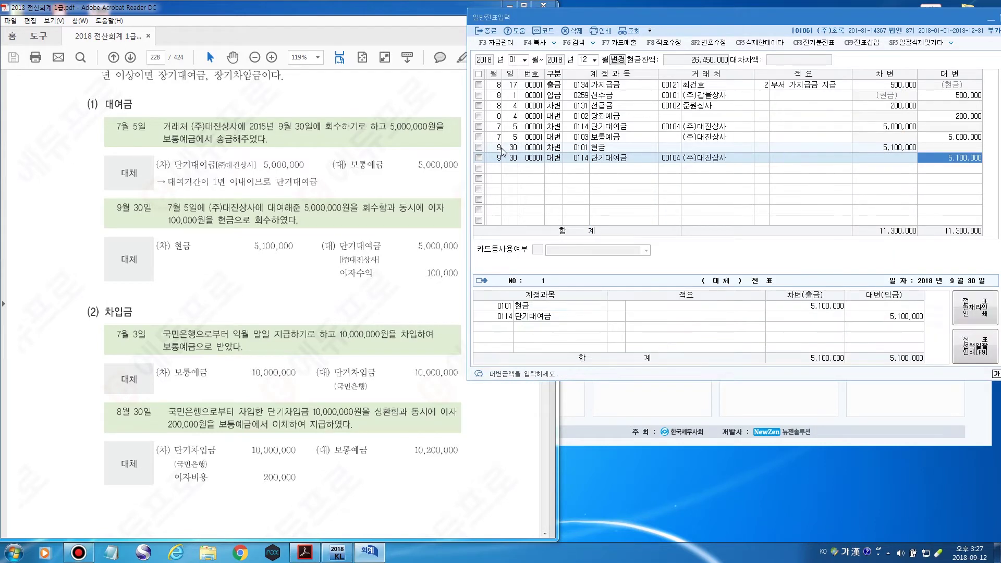
pyautogui.write('5000000')
pyautogui.press('Return')
# Add a September 30 대변 row with account 0901 이자수익 and a 100,000 credit, leaving the trading partner and description blank
pyautogui.press('Return')
pyautogui.press('Return')
pyautogui.press('4')
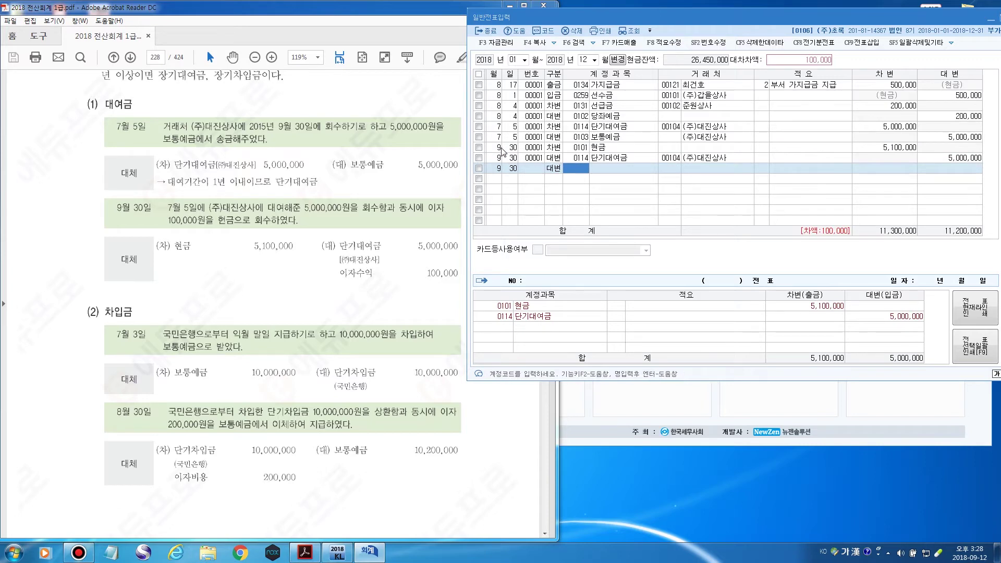
pyautogui.press('F2')
pyautogui.write('이자수')
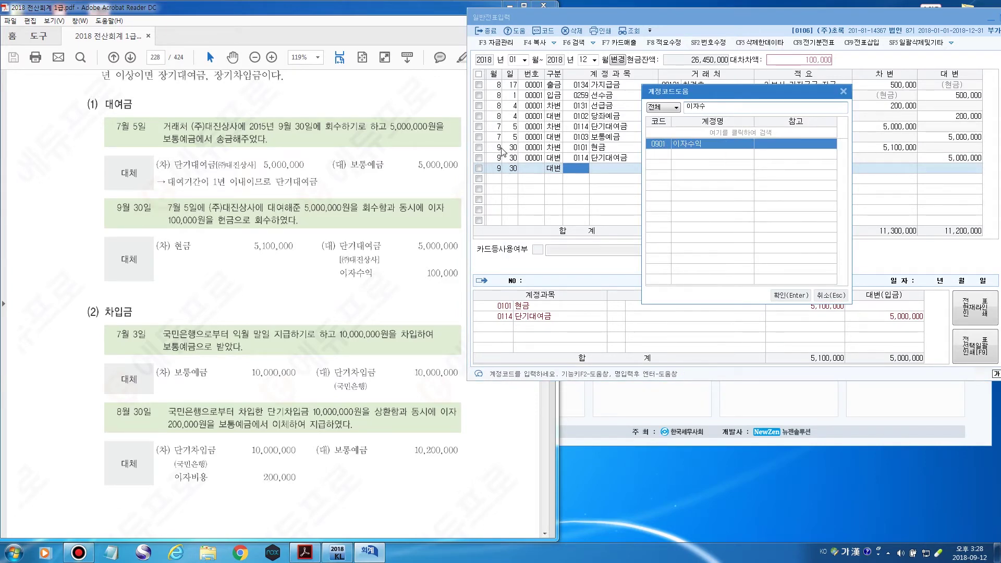
pyautogui.press('Down')
pyautogui.press('Down')
pyautogui.press('Return')
pyautogui.press('Return')
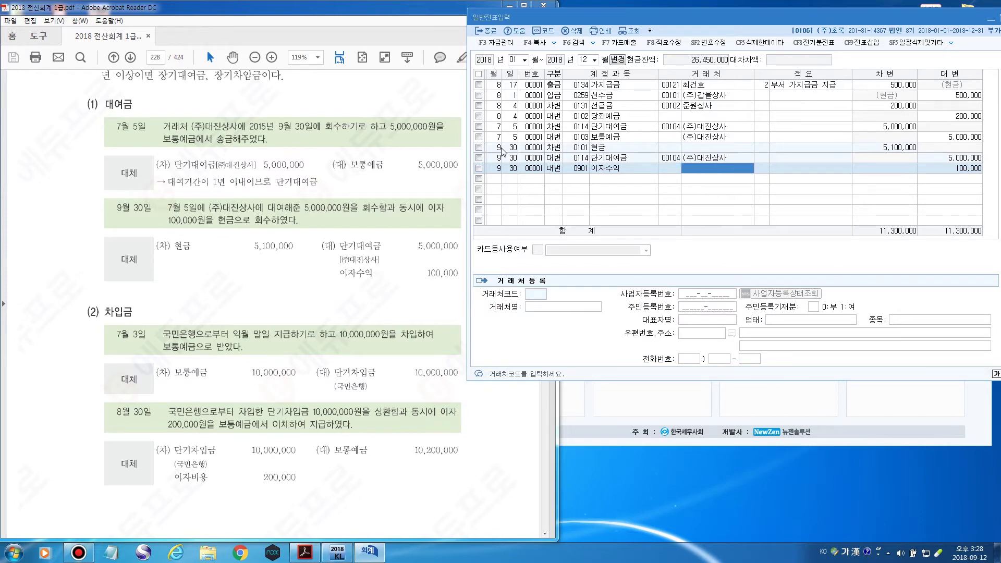
pyautogui.press('Return')
pyautogui.press('Return')
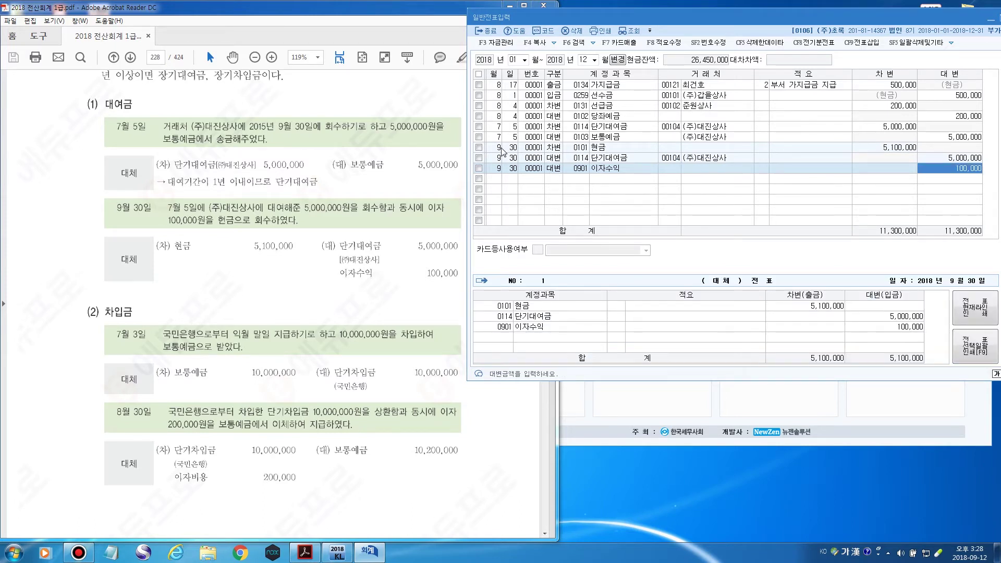
pyautogui.press('Return')
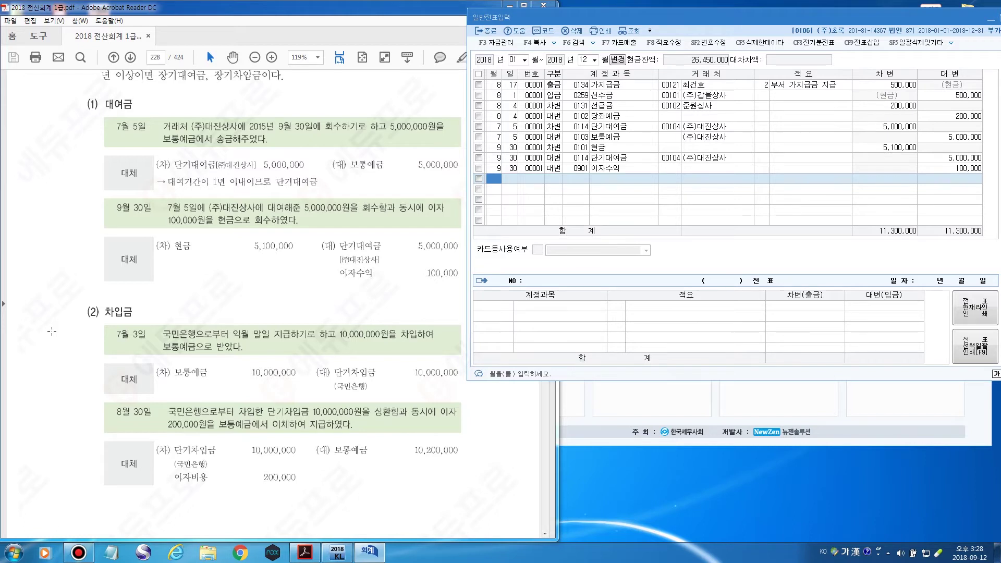
# Review the textbook's 차입금 examples and start a voucher row dated July 3 with the type 차변
pyautogui.click(230, 10)
pyautogui.scroll(-4, 133, 191)
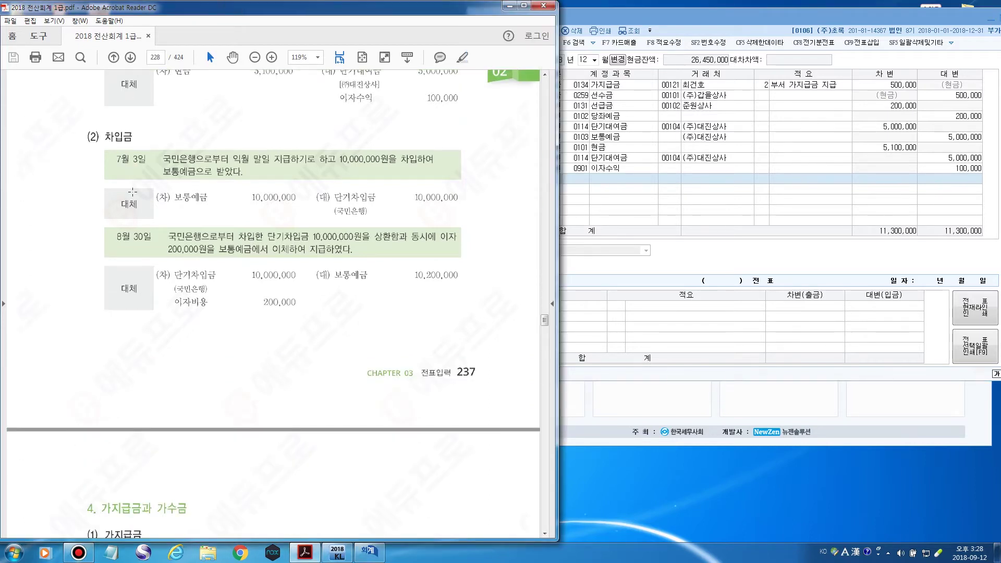
pyautogui.scroll(-1, 133, 192)
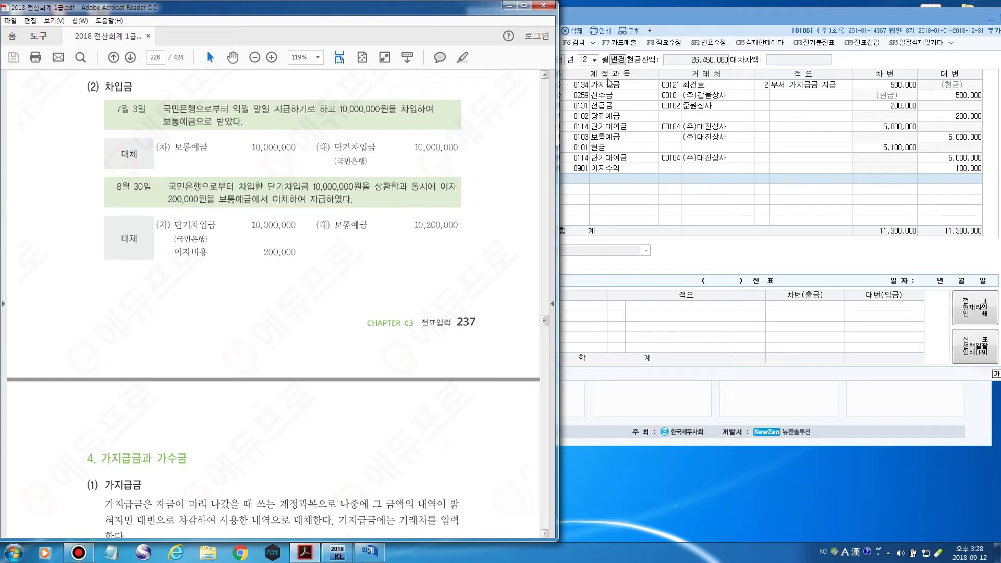
pyautogui.click(645, 15)
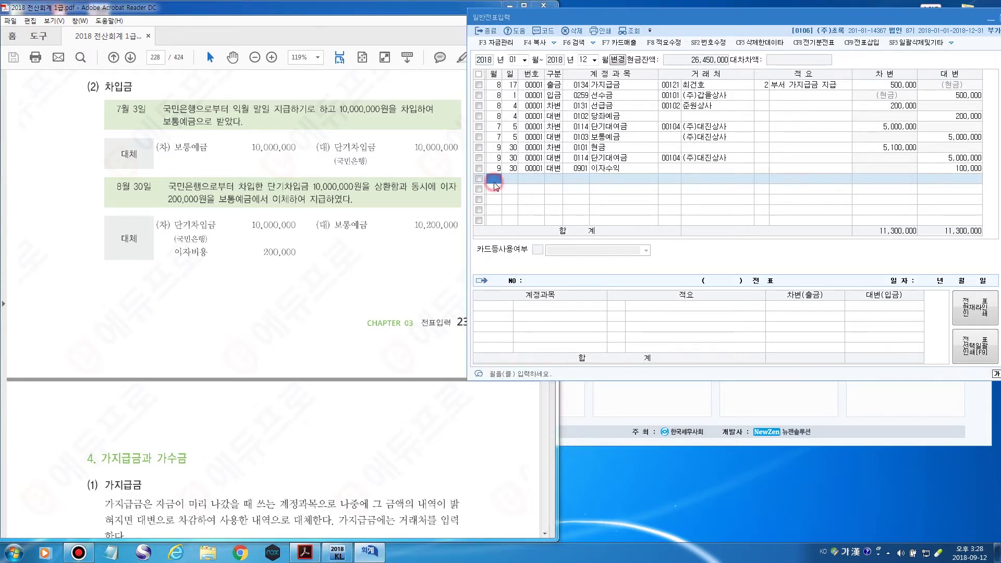
pyautogui.write('7')
pyautogui.press('Return')
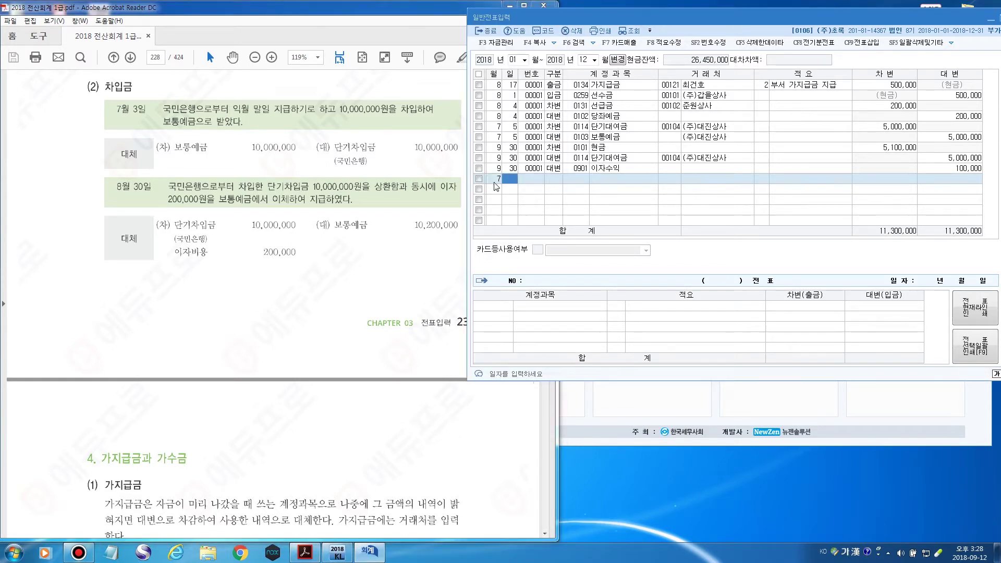
pyautogui.write('3')
pyautogui.press('Return')
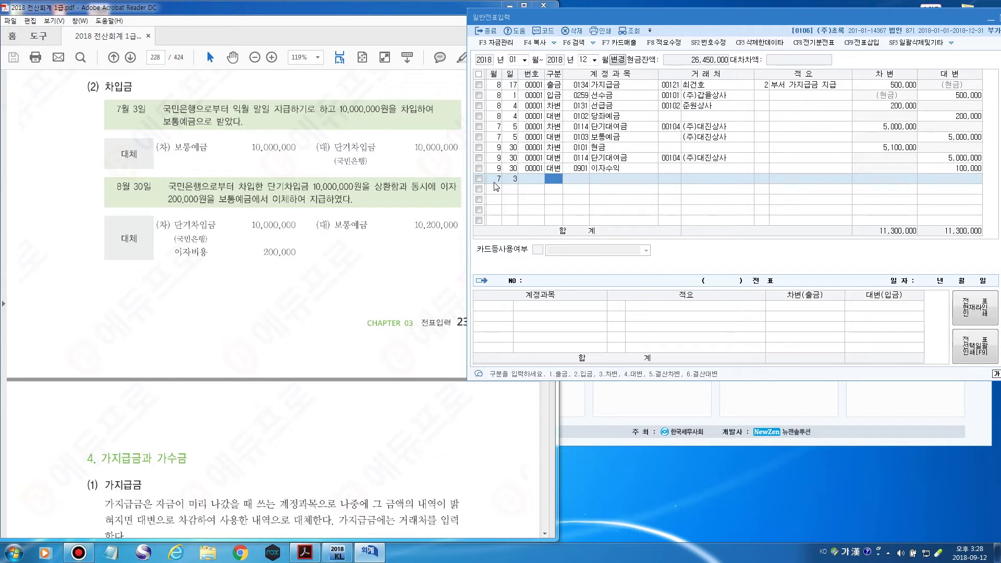
pyautogui.press('Return')
# Assign account 0103 보통예금 to the July 3 debit row
pyautogui.write('보통')
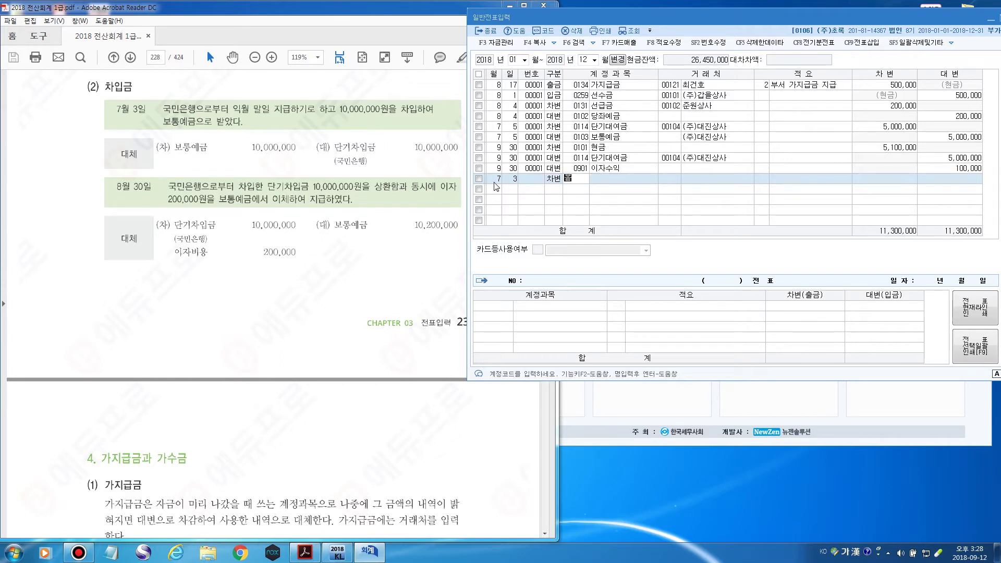
pyautogui.press('BackSpace')
pyautogui.press('BackSpace')
pyautogui.press('F2')
pyautogui.write('ㅗ')
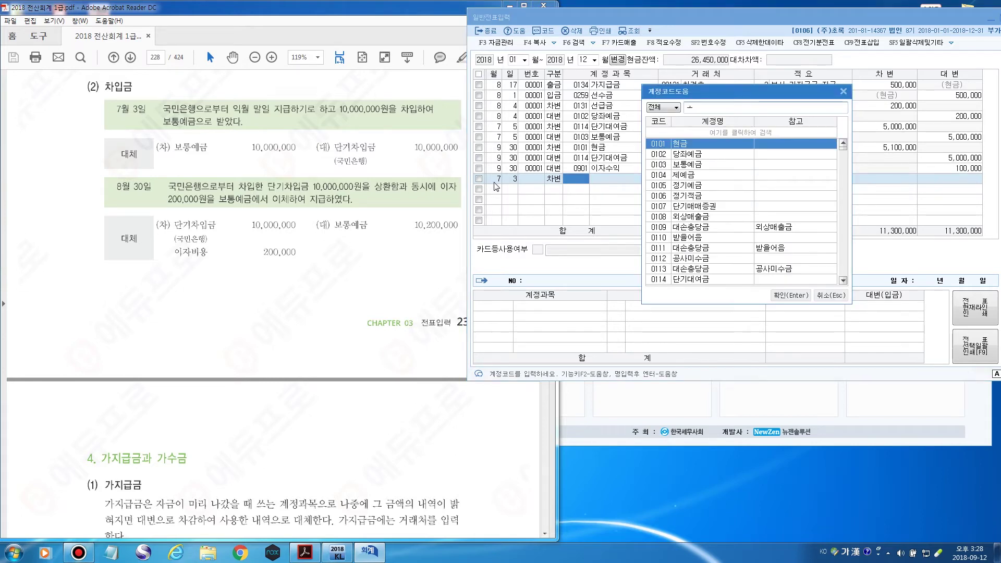
pyautogui.write('보통')
pyautogui.press('Return')
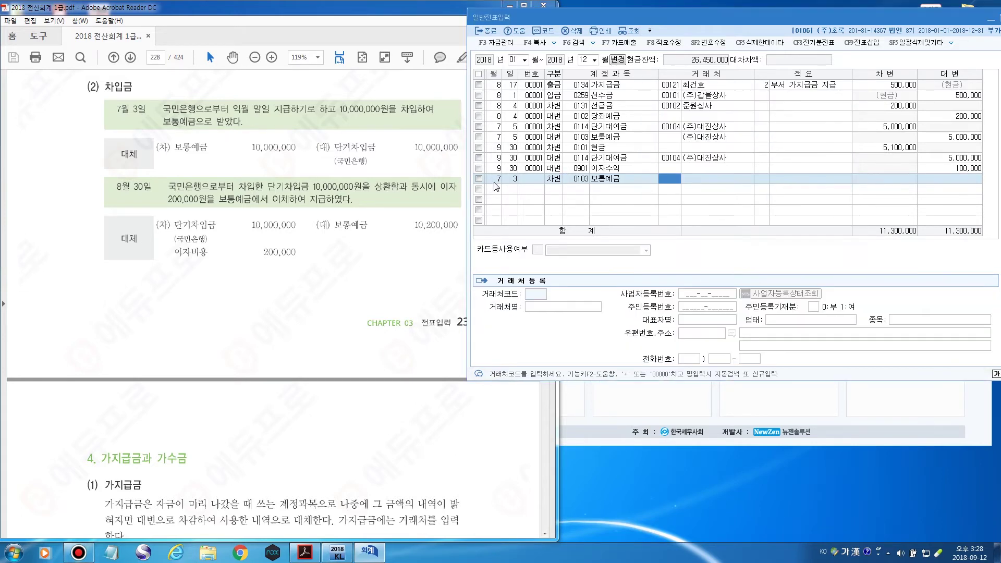
# Enter a 10,000,000 debit on the July 3 보통예금 row, leaving its trading partner and description blank
pyautogui.press('Return')
pyautogui.press('Return')
pyautogui.press('Return')
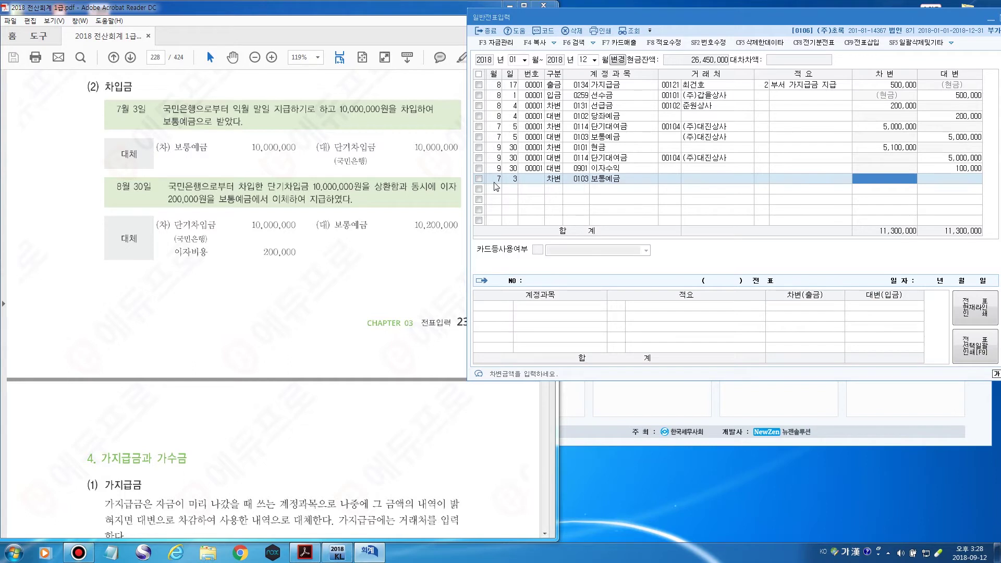
pyautogui.write('10000000')
pyautogui.press('Return')
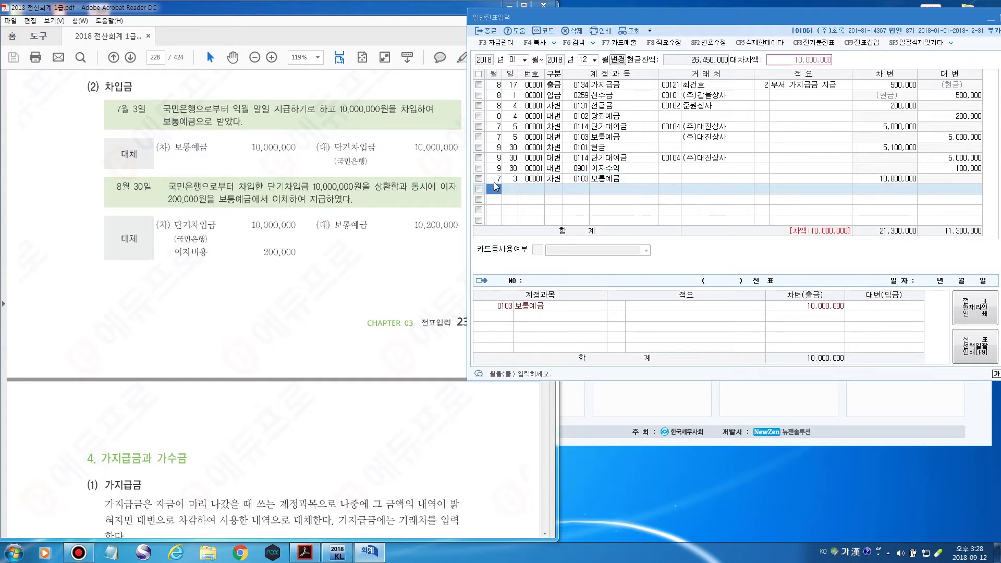
# Add a July 3 row of type 대변 with account 0260 단기차입금
pyautogui.press('Return')
pyautogui.write('4')
pyautogui.press('Return')
pyautogui.press('F2')
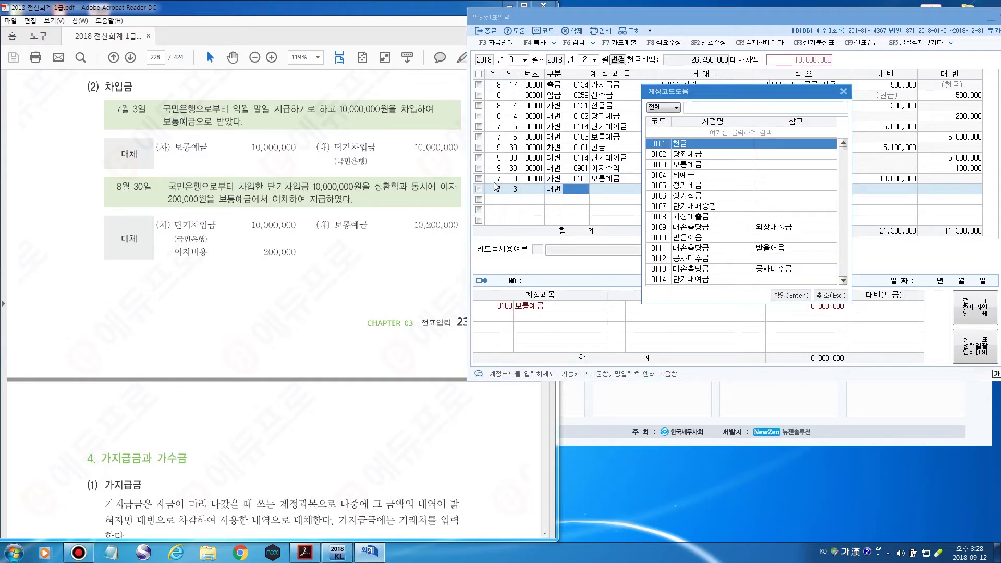
pyautogui.write('단기채')
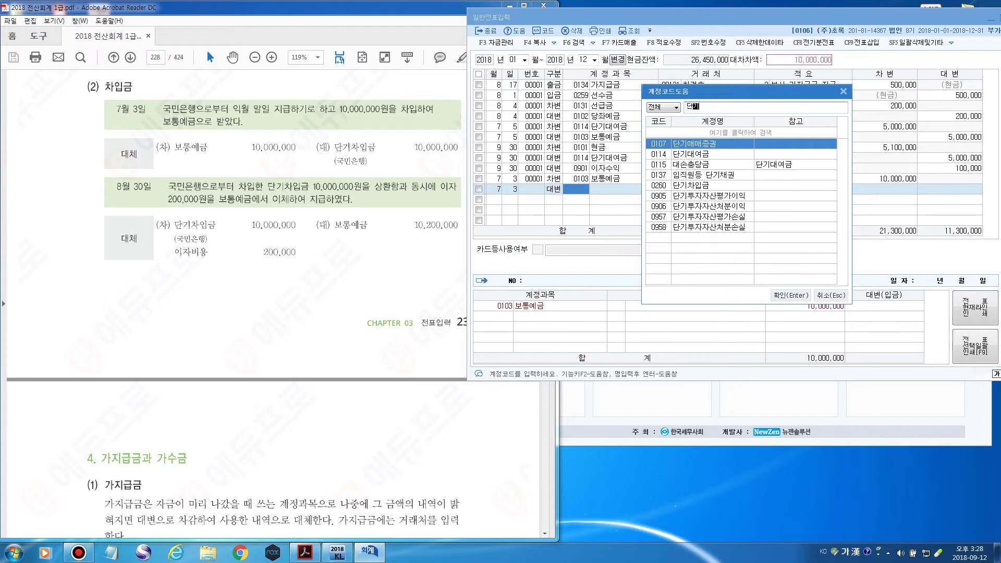
pyautogui.press('Return')
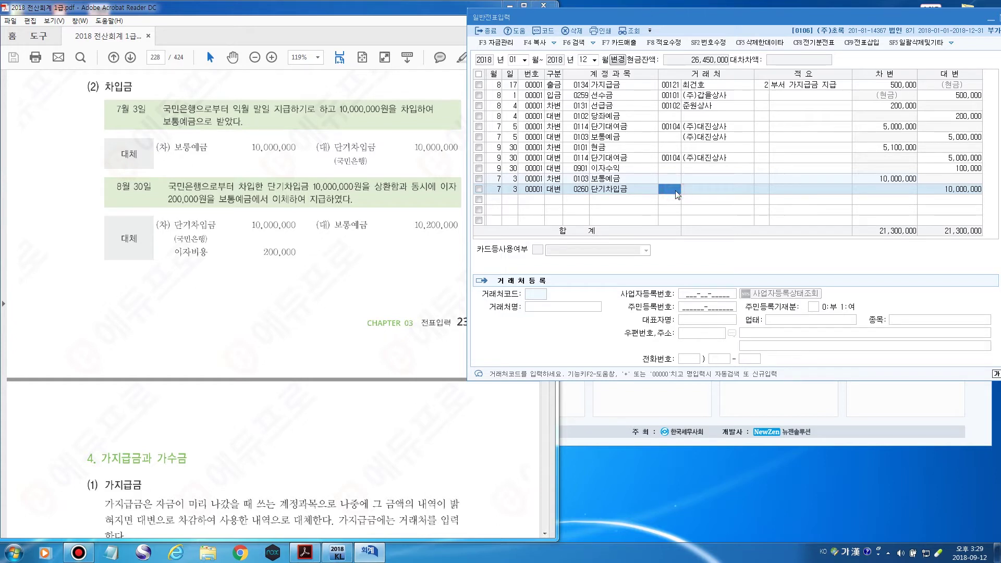
# Assign trading partner 98000 국민은행 to the July 3 단기차입금 row and complete it with a 10,000,000 credit and no description
pyautogui.press('F2')
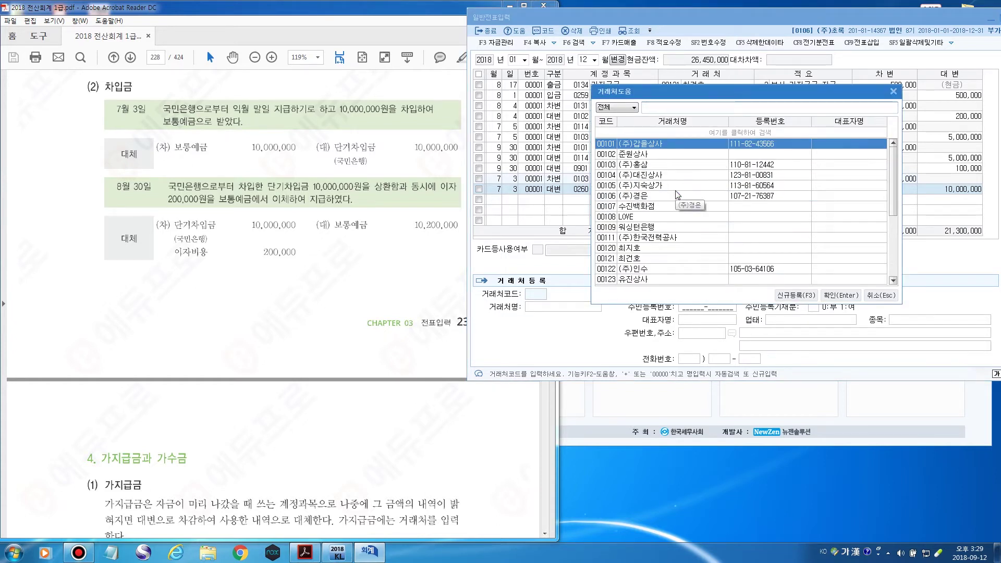
pyautogui.write('구ㅜㄱ')
pyautogui.press('BackSpace')
pyautogui.press('BackSpace')
pyautogui.press('BackSpace')
pyautogui.write('국')
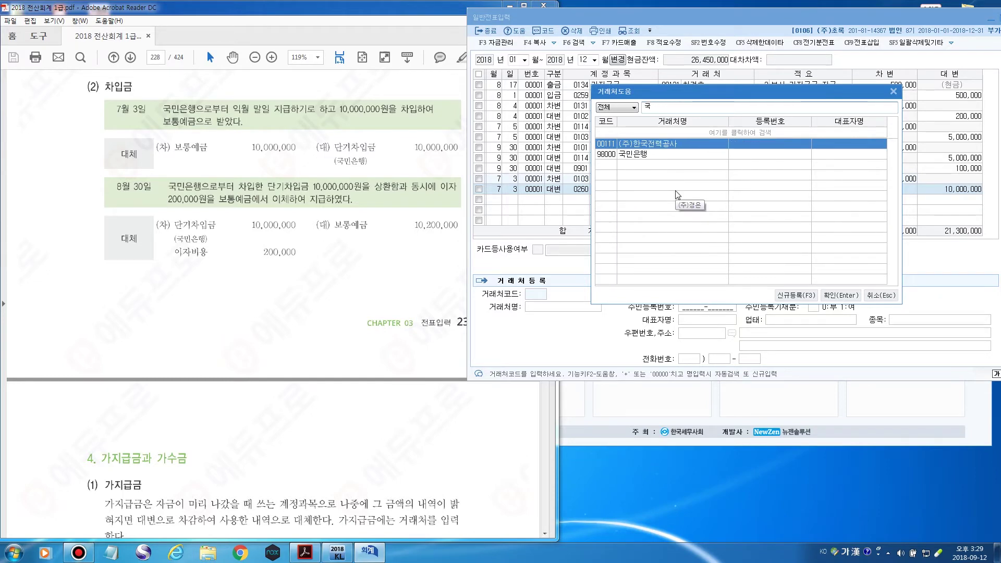
pyautogui.press('Down')
pyautogui.press('Return')
pyautogui.press('Return')
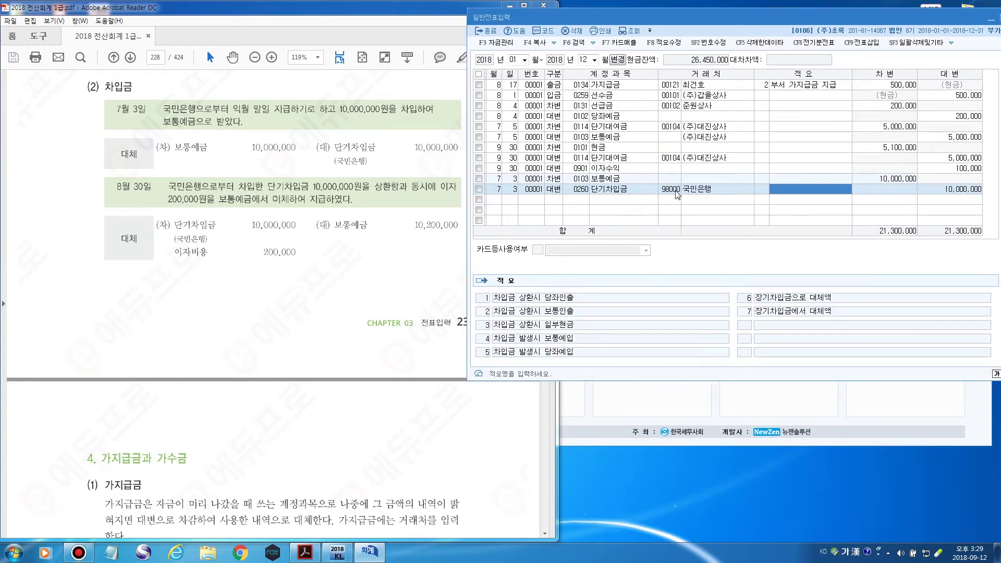
pyautogui.press('Return')
pyautogui.press('Return')
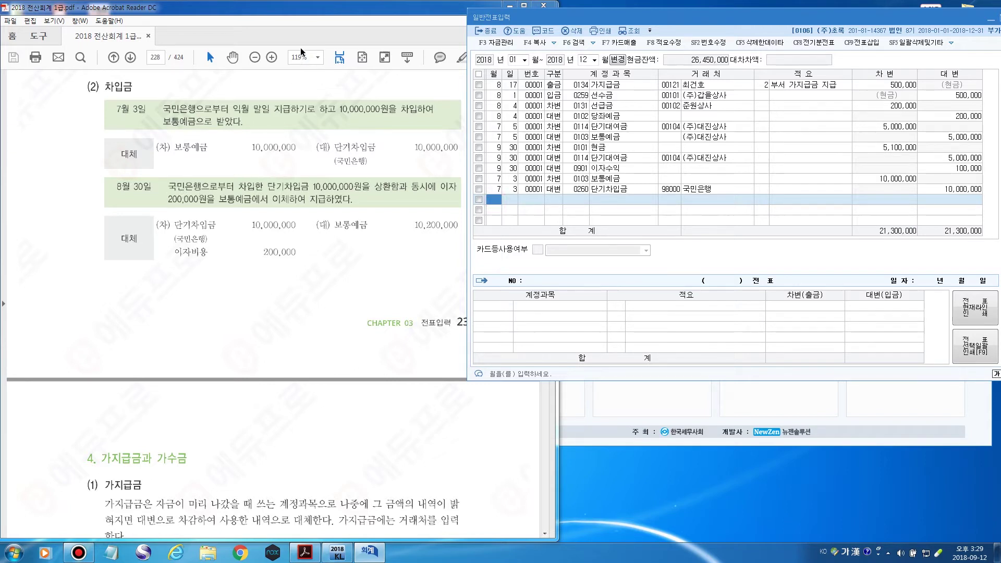
# Review the textbook's August 30 loan-repayment example and start a voucher row dated August 30
pyautogui.click(305, 11)
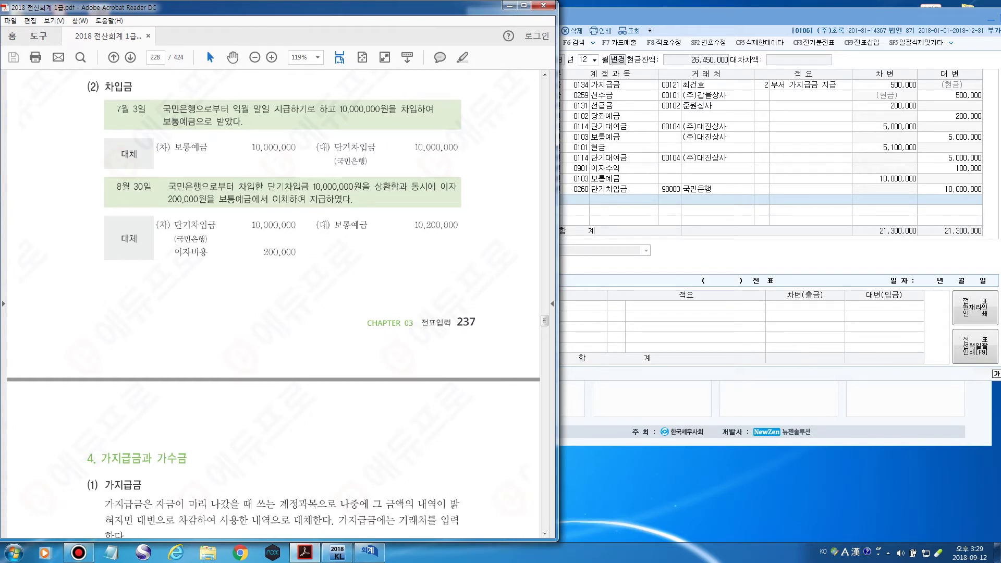
pyautogui.click(637, 15)
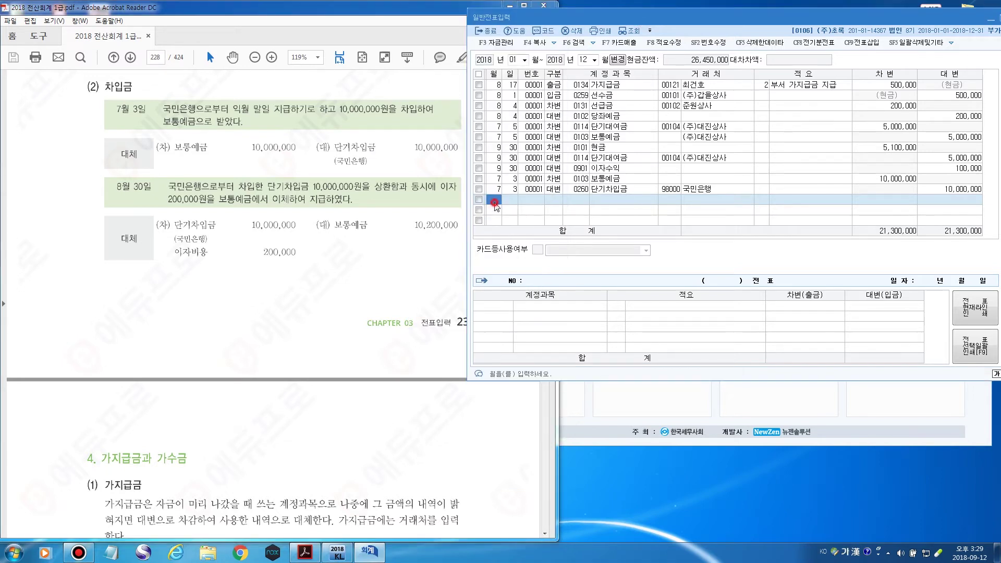
pyautogui.write('8')
pyautogui.press('Return')
pyautogui.write('30')
pyautogui.press('Return')
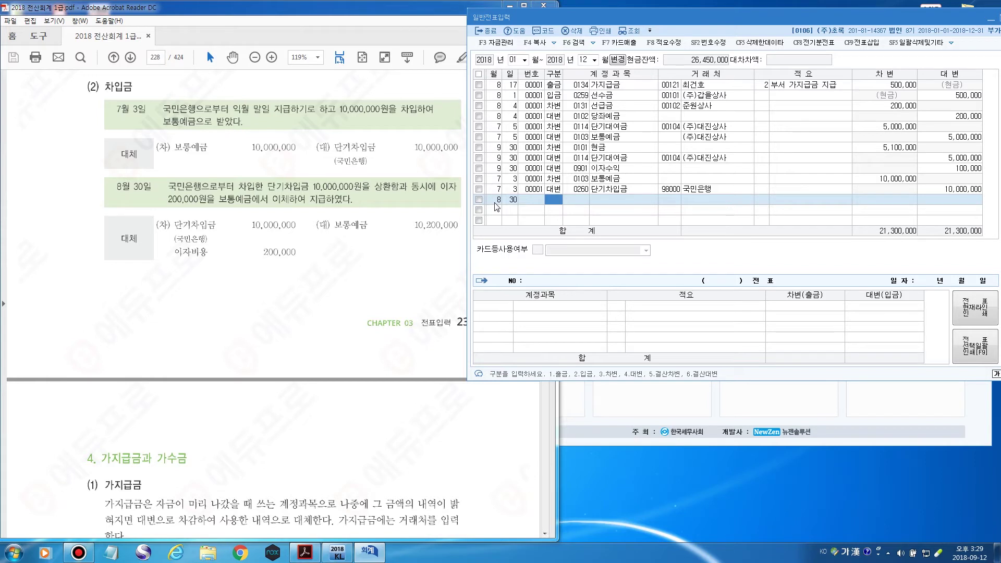
# Set the August 30 row's type to 차변 and assign account 0260 단기차입금
pyautogui.write('3')
pyautogui.press('Return')
pyautogui.press('F2')
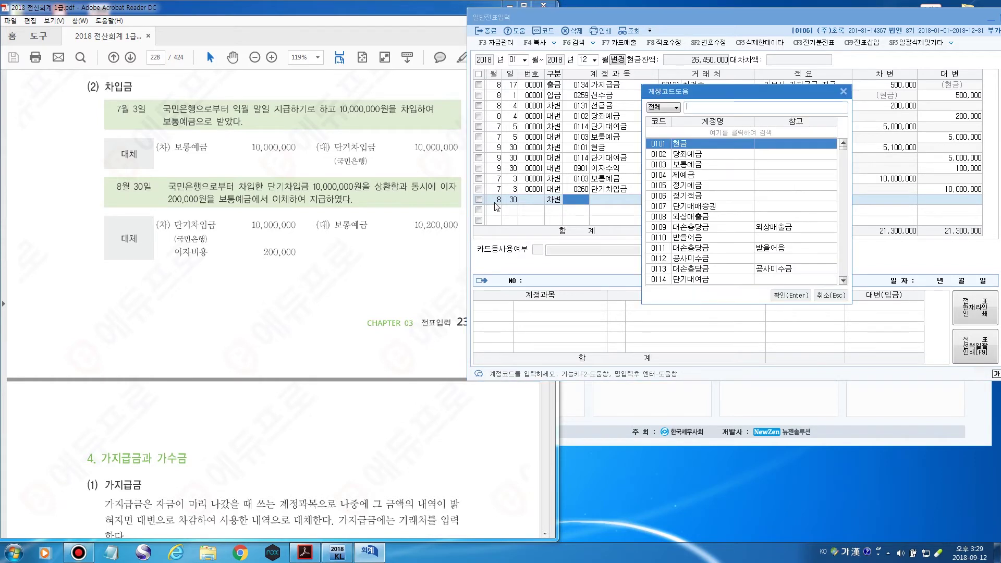
pyautogui.write('단기차')
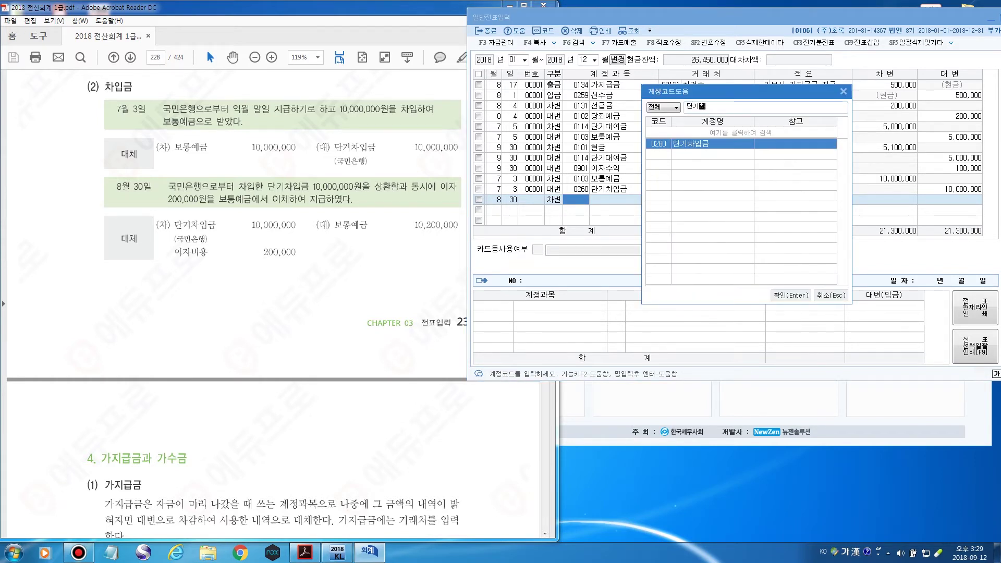
pyautogui.press('Return')
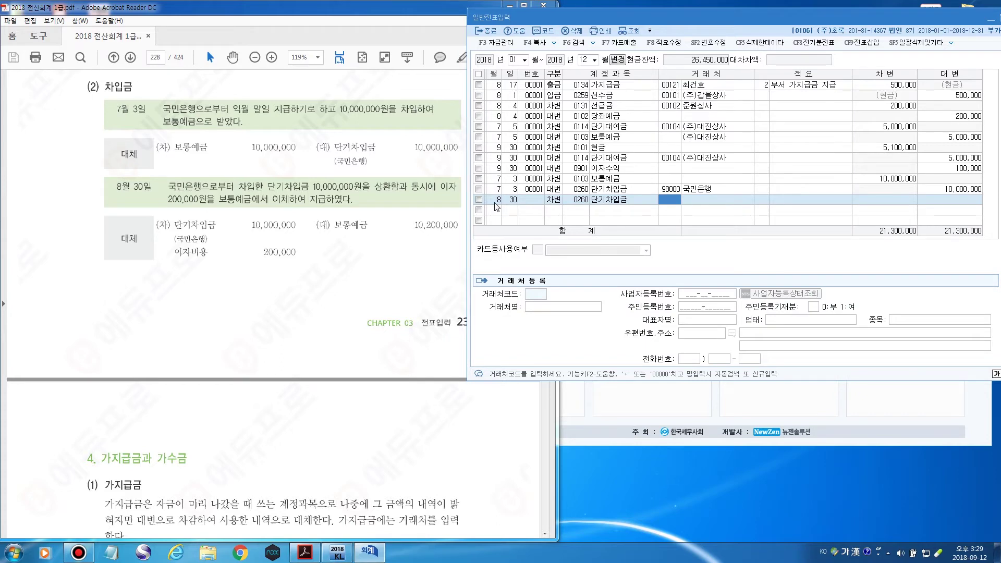
# Assign trading partner 98000 국민은행 to the August 30 단기차입금 row and enter a 10,000,000 debit without a description
pyautogui.press('F2')
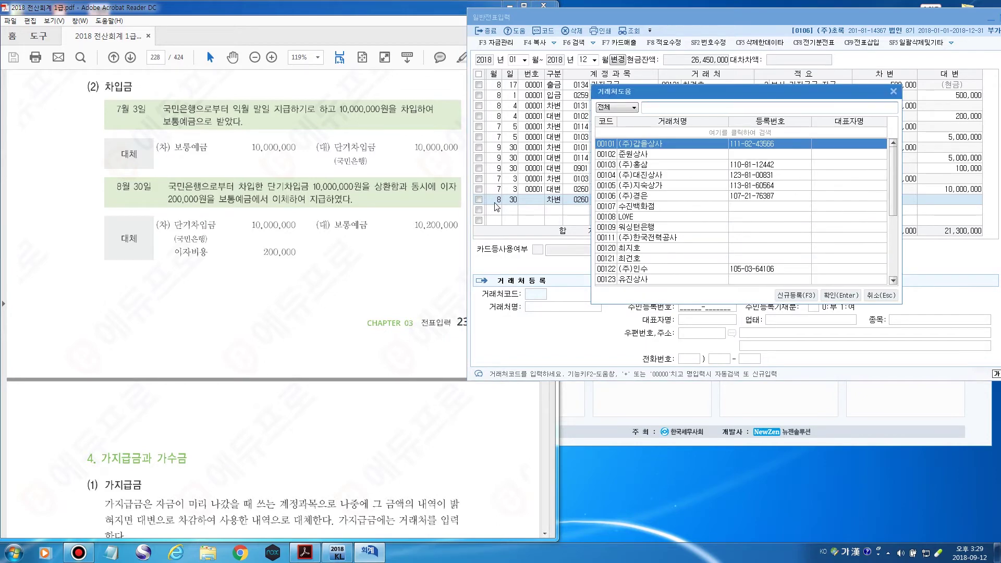
pyautogui.write('국민')
pyautogui.press('Return')
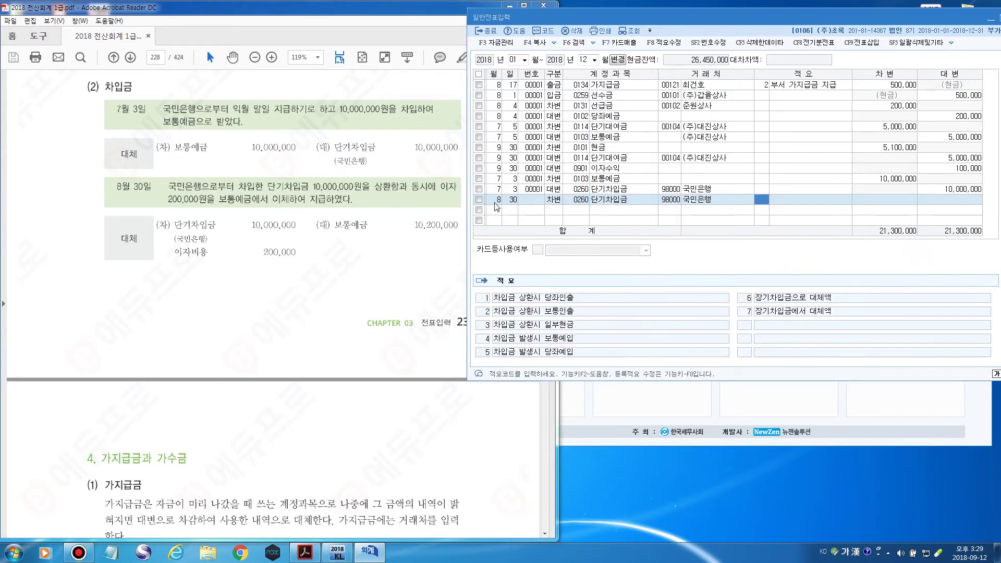
pyautogui.press('Return')
pyautogui.write('10000000')
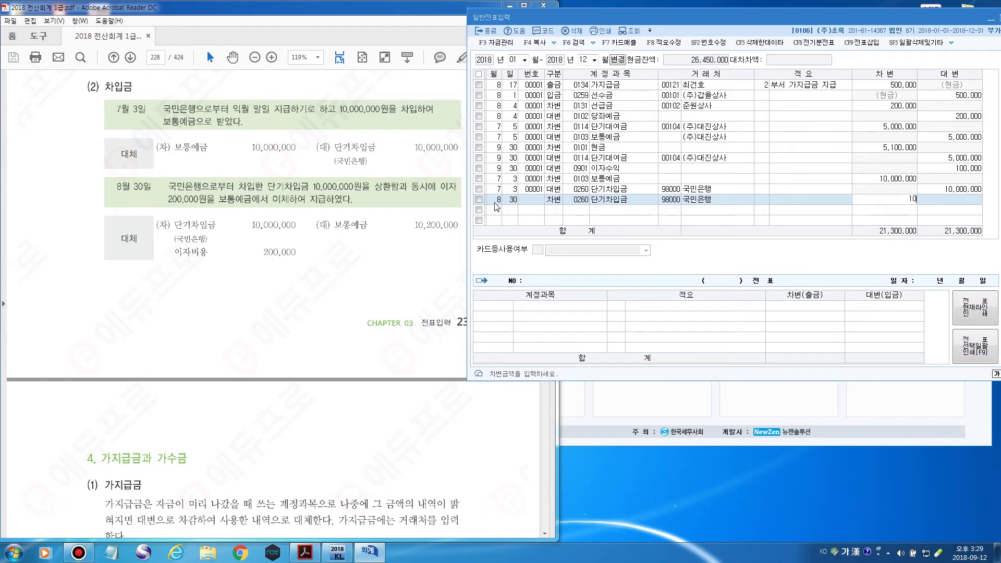
pyautogui.press('Return')
# Add an August 30 row of type 차변 for account 0951 이자비용 with a 200,000 debit and no trading partner or description
pyautogui.press('Return')
pyautogui.press('Return')
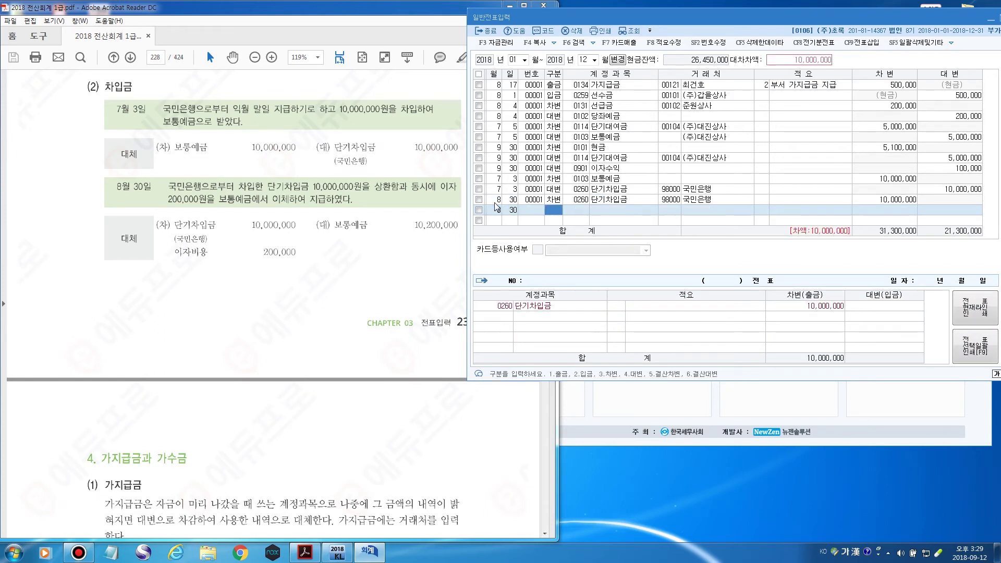
pyautogui.write('3')
pyautogui.press('Return')
pyautogui.press('F2')
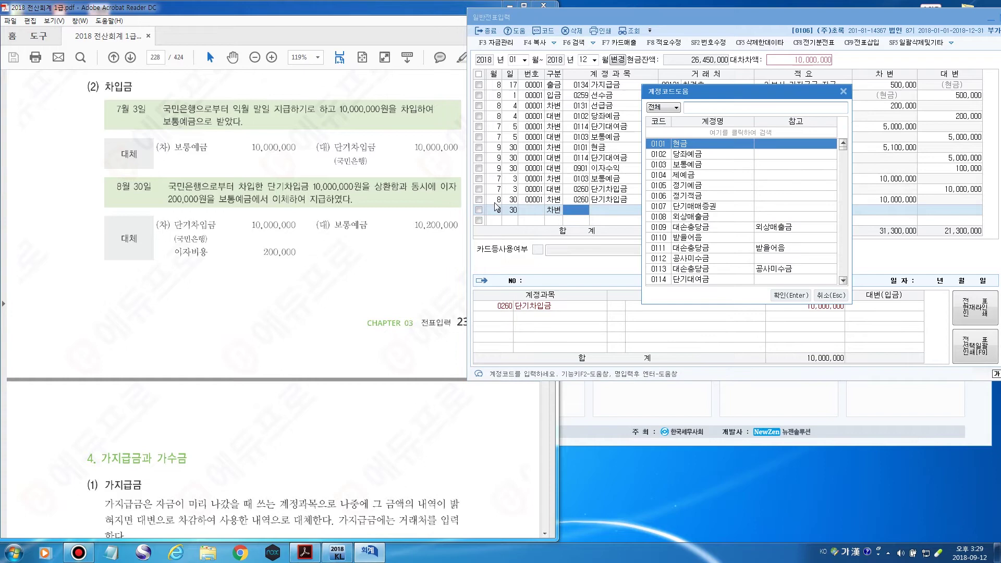
pyautogui.write('이자비용')
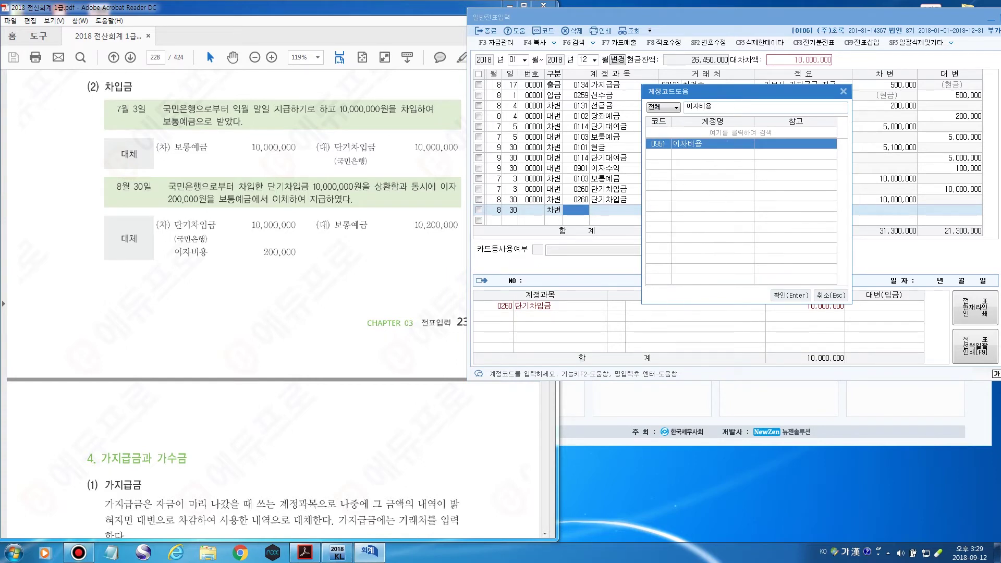
pyautogui.press('Return')
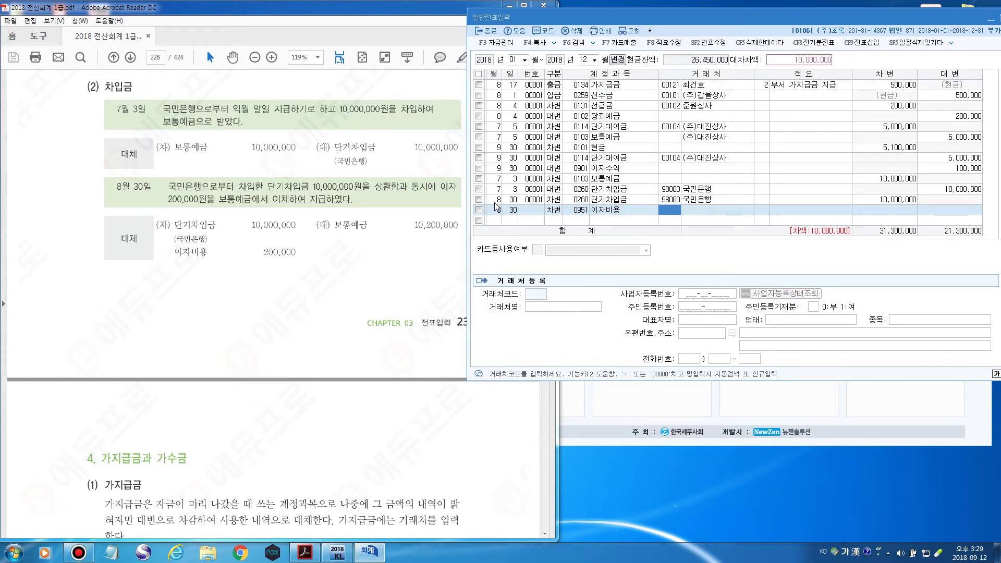
pyautogui.press('Return')
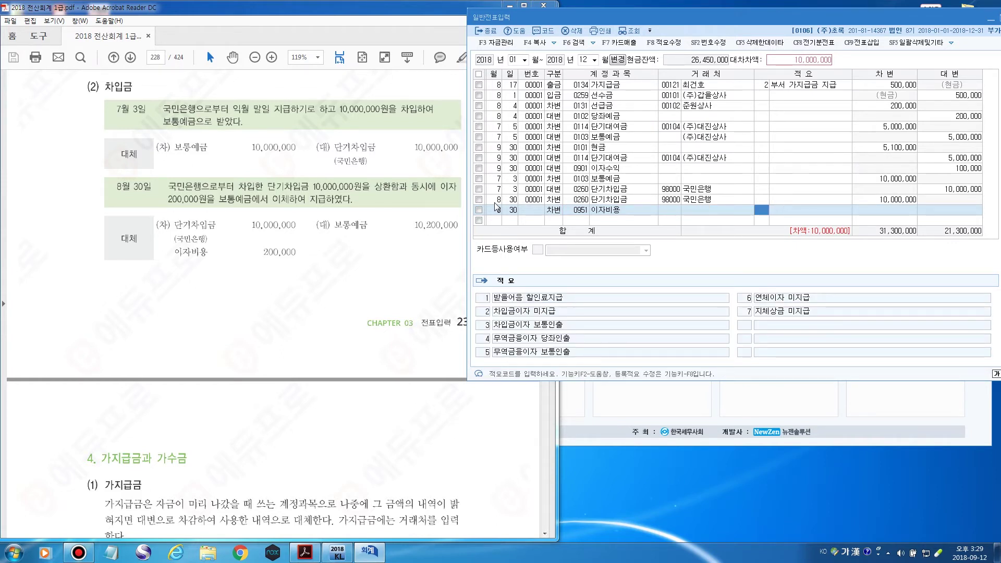
pyautogui.press('Return')
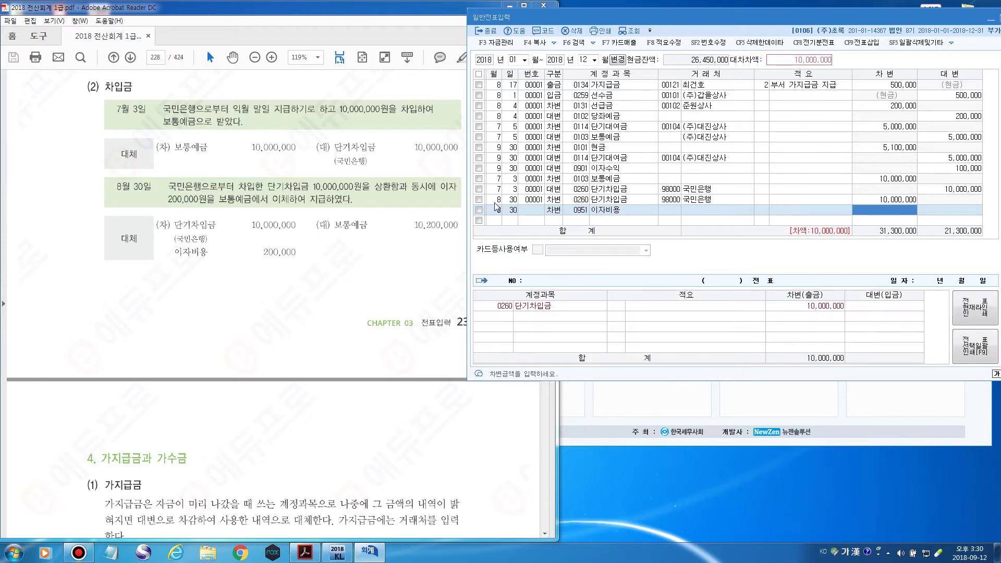
pyautogui.write('2000000')
pyautogui.press('Return')
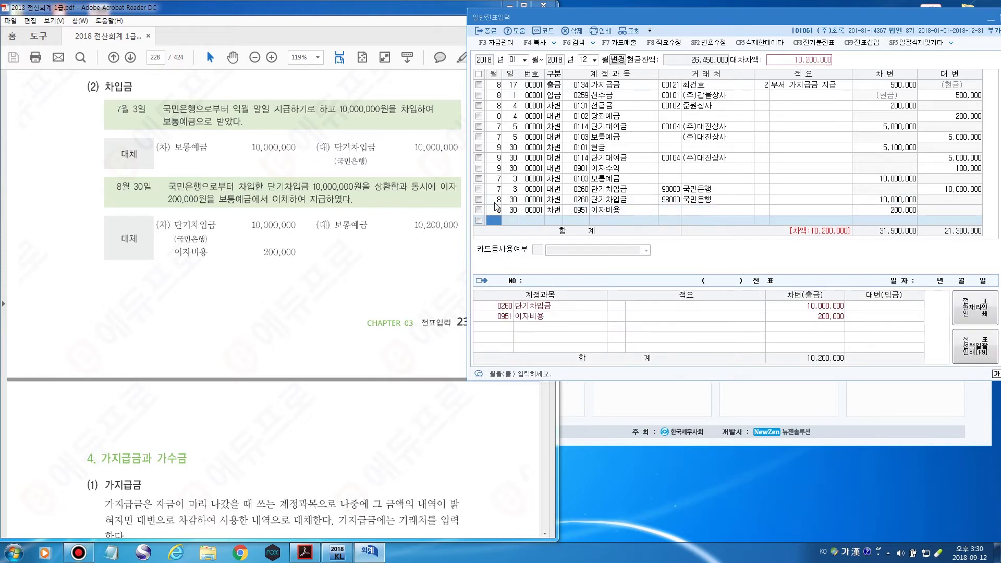
# Add an August 30 row of type 대변 for account 0103 보통예금 with a 10,200,000 credit and no trading partner
pyautogui.press('Return')
pyautogui.press('Return')
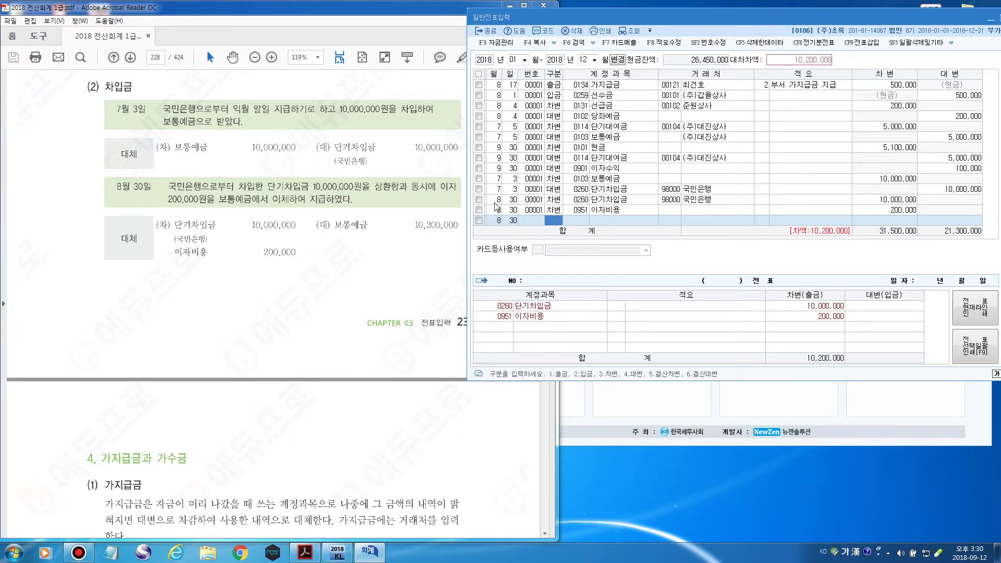
pyautogui.write('4')
pyautogui.press('Return')
pyautogui.press('F2')
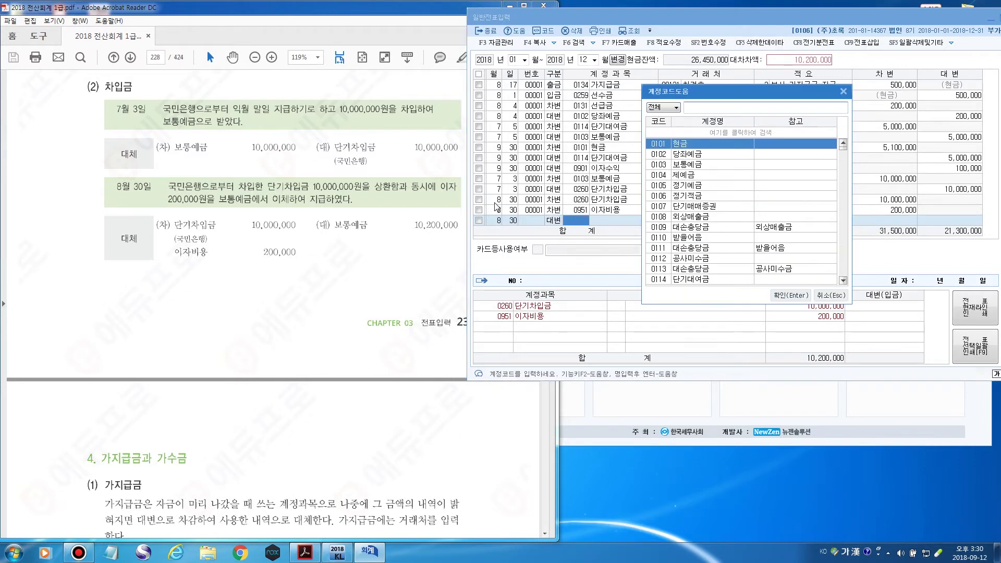
pyautogui.write('보통')
pyautogui.press('Return')
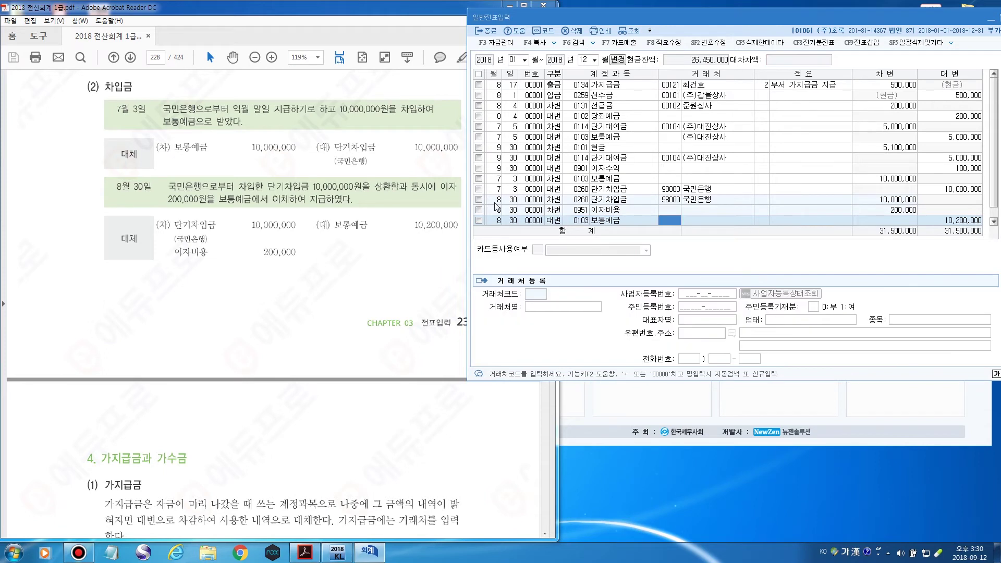
pyautogui.press('Return')
pyautogui.press('Return')
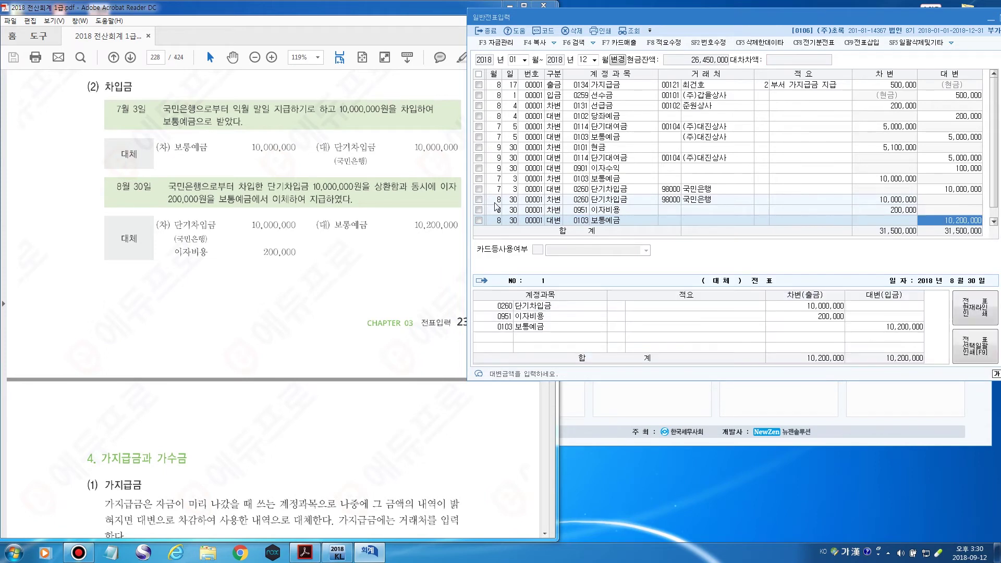
pyautogui.press('Return')
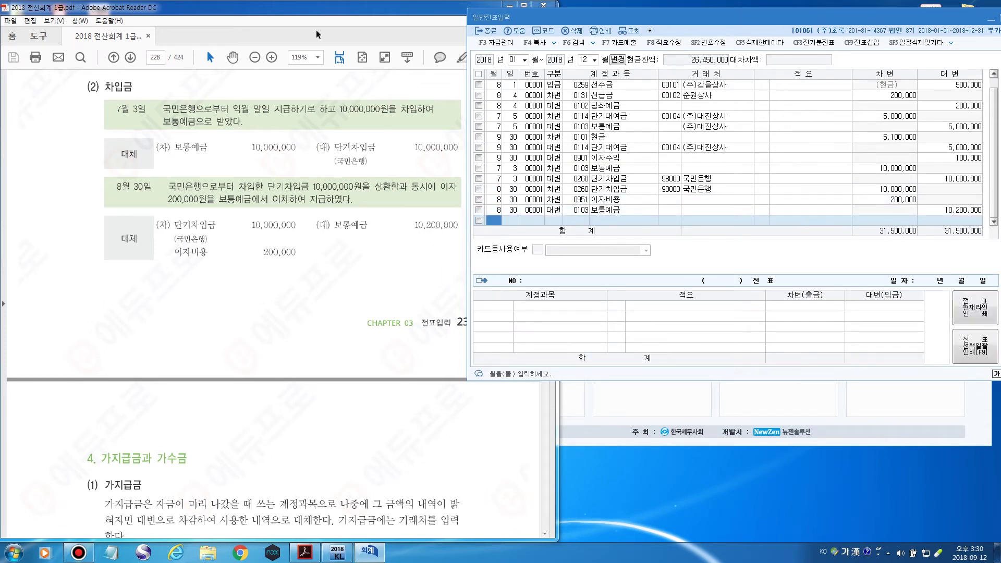
# Review the 가지급금 section in the PDF textbook and start a voucher row dated August 1 in KcLep
pyautogui.click(295, 20)
pyautogui.scroll(-10, 230, 326)
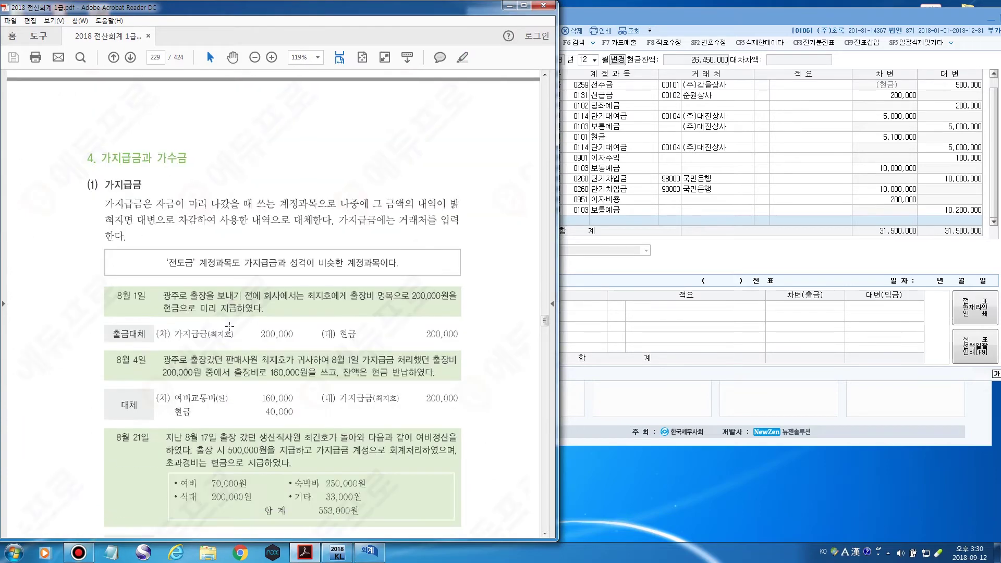
pyautogui.scroll(-2, 230, 326)
pyautogui.click(249, 11)
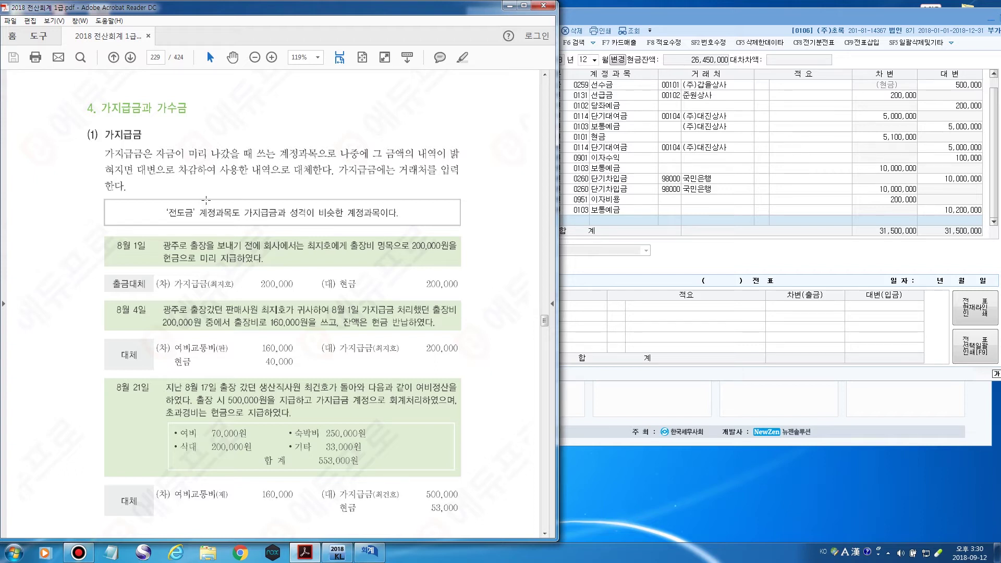
pyautogui.scroll(-1, 206, 203)
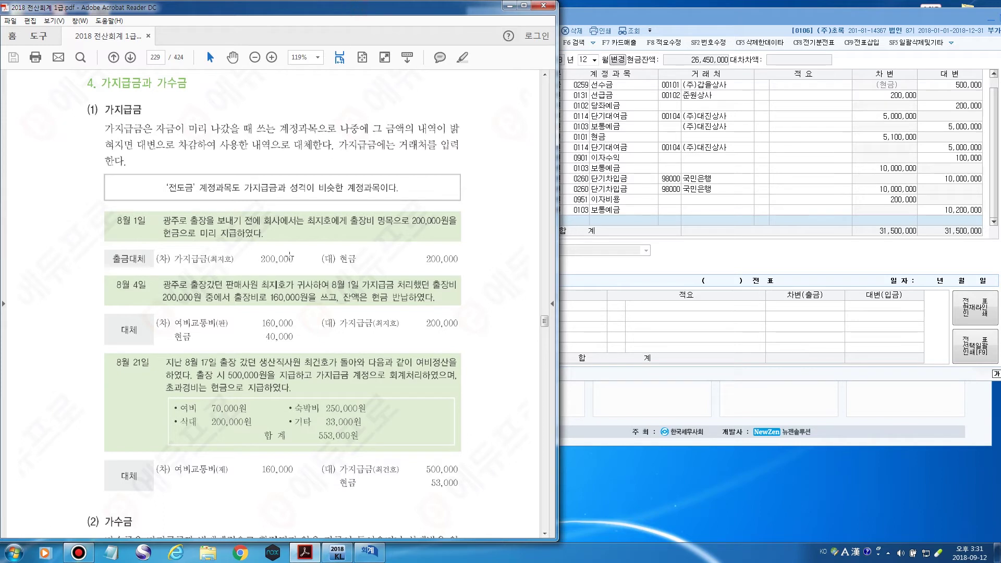
pyautogui.scroll(-3, 263, 264)
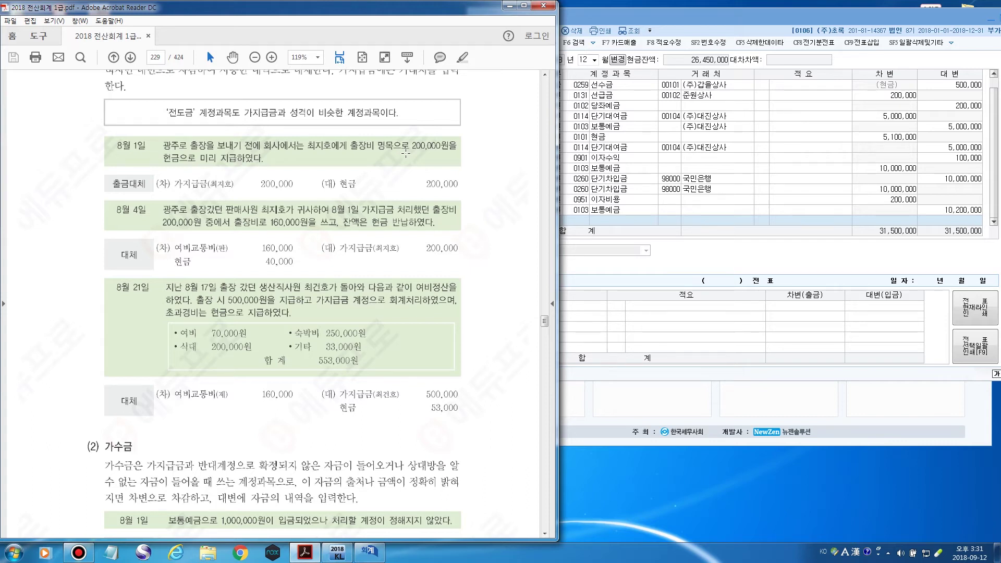
pyautogui.click(632, 20)
pyautogui.write('8')
pyautogui.press('Return')
pyautogui.write('1')
pyautogui.press('Return')
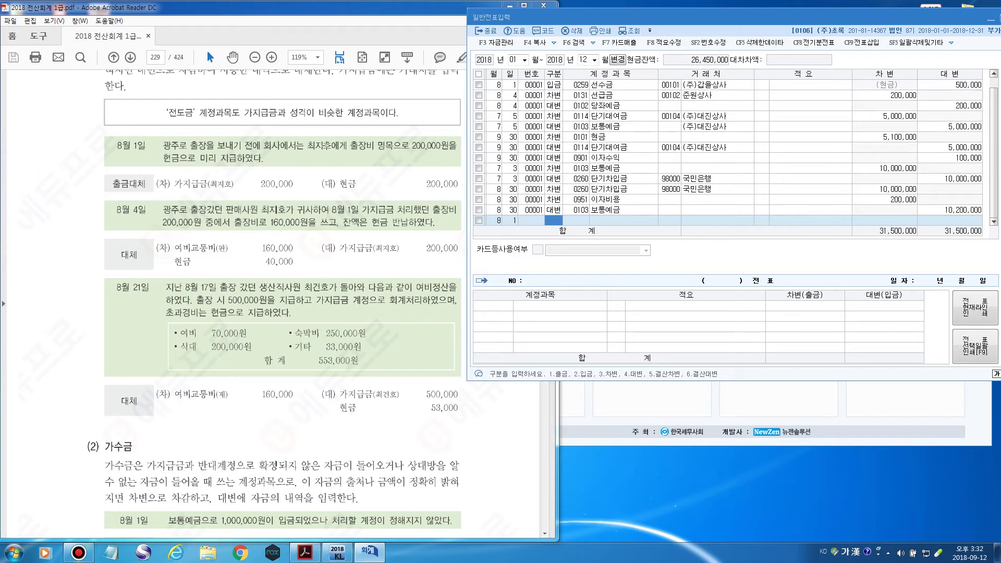
# Set the August 1 row's type to 대변 with account 0101 현금 and a 200,000 credit, without trading partner or description
pyautogui.write('4')
pyautogui.press('Return')
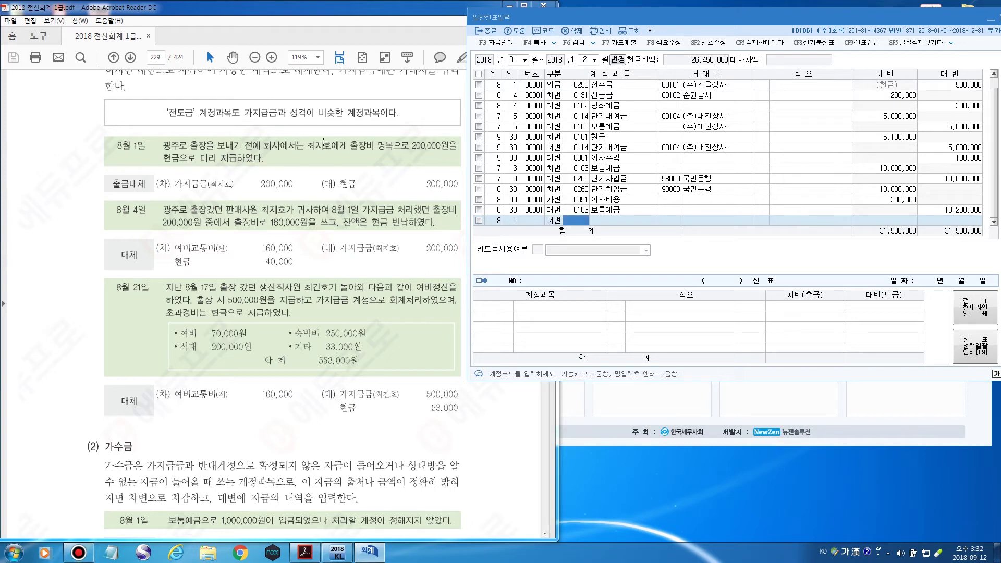
pyautogui.press('F2')
pyautogui.write('현금')
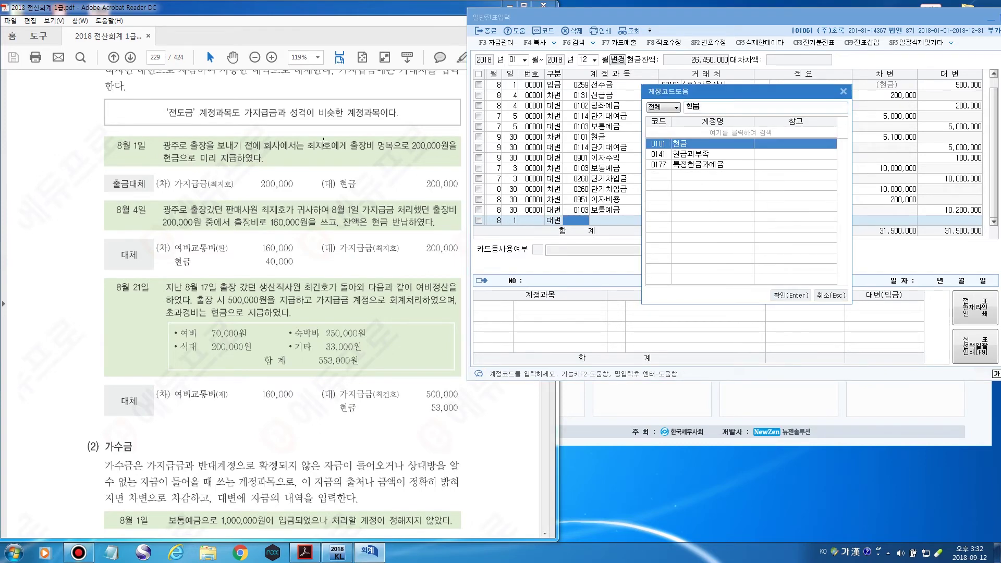
pyautogui.press('Return')
pyautogui.press('Return')
pyautogui.press('Return')
pyautogui.press('Return')
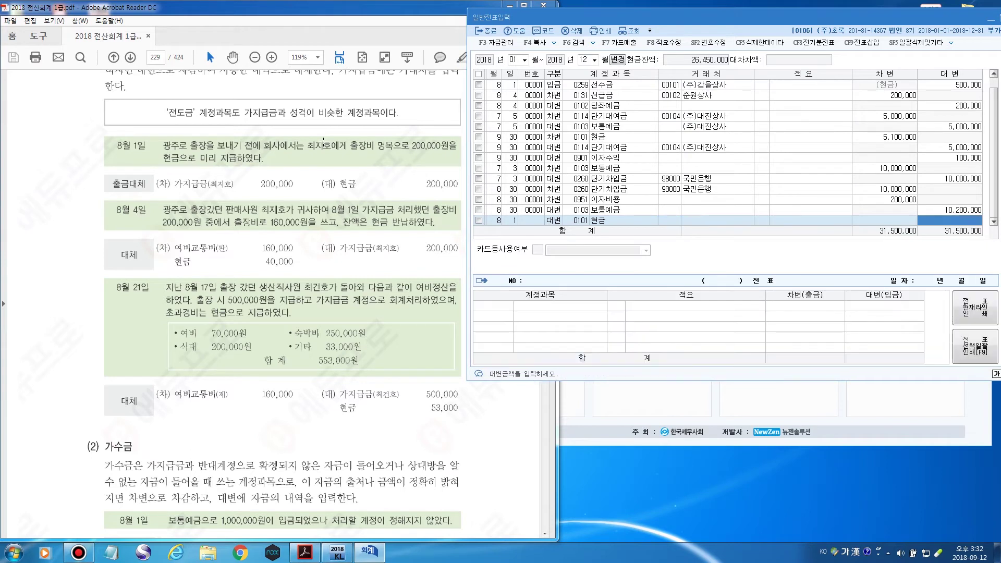
pyautogui.write('200000')
pyautogui.press('Return')
# Add another August 1 row of type 차변 with account 0134 가지급금
pyautogui.press('Return')
pyautogui.press('Return')
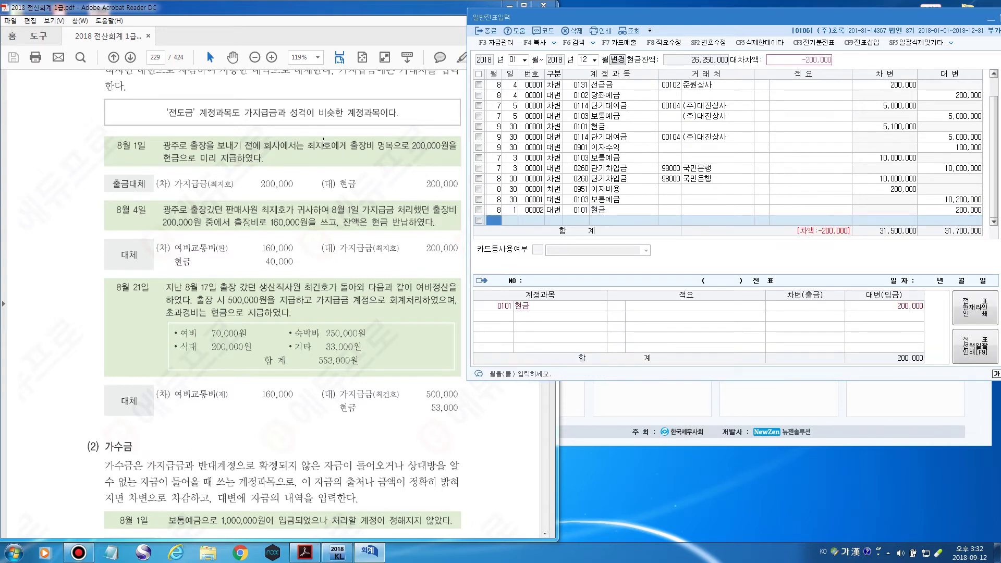
pyautogui.write('3')
pyautogui.press('Return')
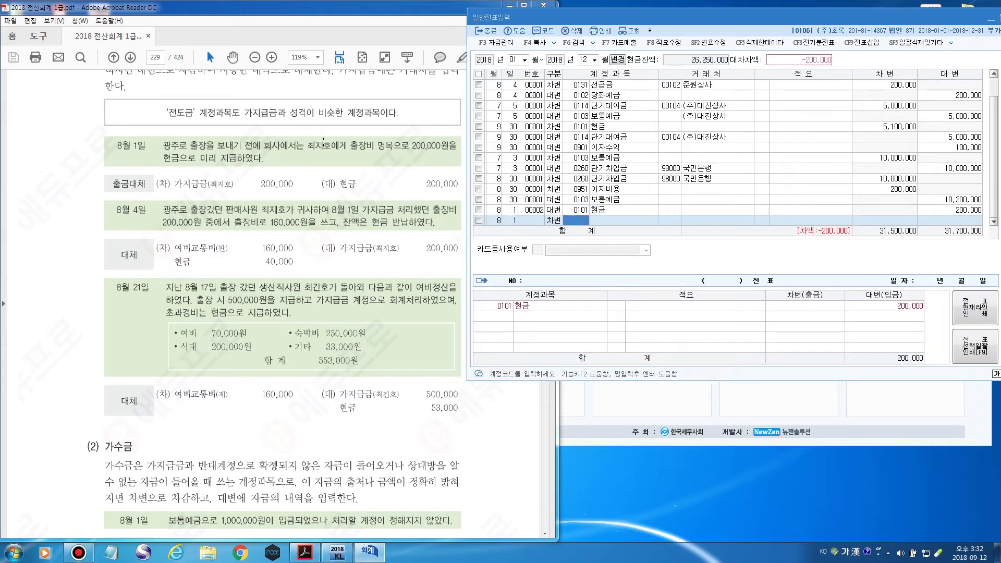
pyautogui.press('F2')
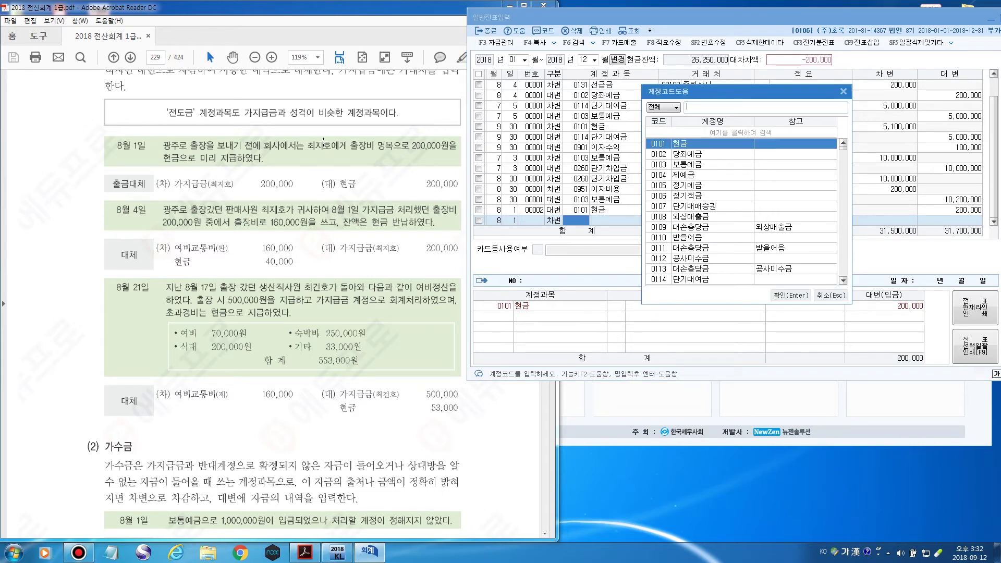
pyautogui.write('가지')
pyautogui.press('Return')
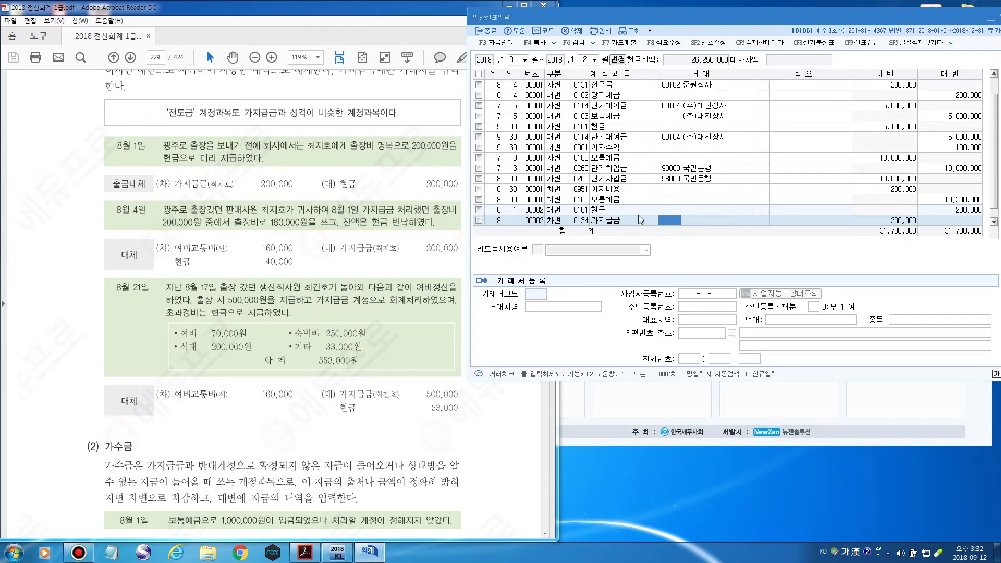
# Assign the employee from the textbook's August 1 example as the 가지급금 row's trading partner and complete it with a 200,000 debit
pyautogui.click(668, 223)
pyautogui.press('F2')
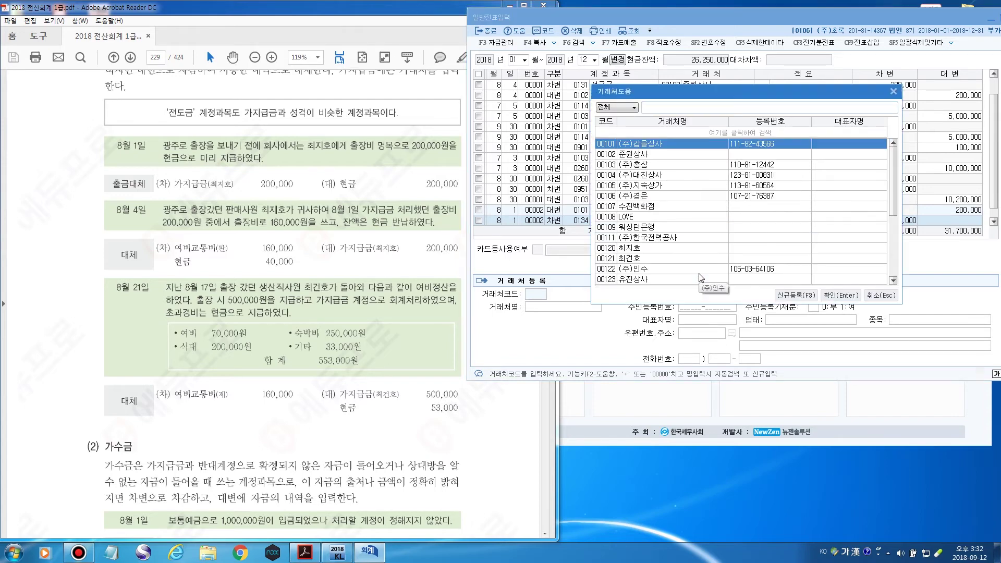
pyautogui.write('ㅊㅚ')
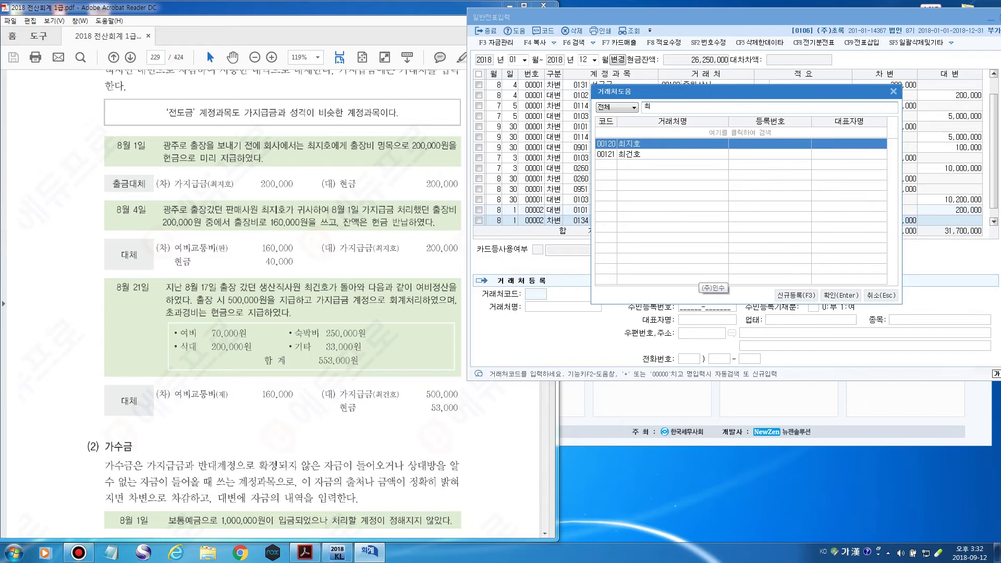
pyautogui.press('Return')
pyautogui.press('Return')
pyautogui.press('Return')
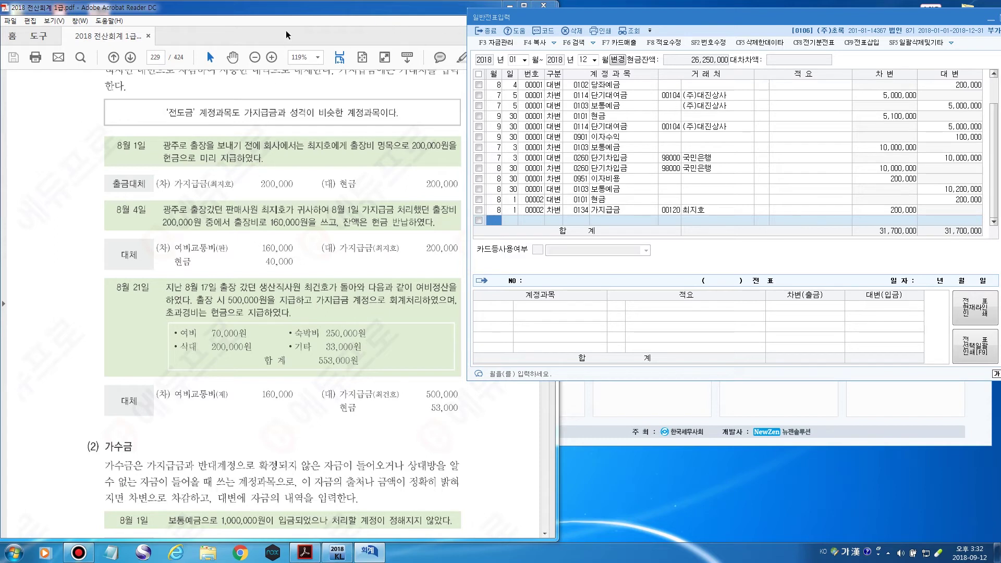
# Review the textbook's August 4 travel-expense settlement example and start a voucher row dated August 4
pyautogui.click(290, 14)
pyautogui.scroll(-1, 221, 275)
pyautogui.scroll(-1, 230, 271)
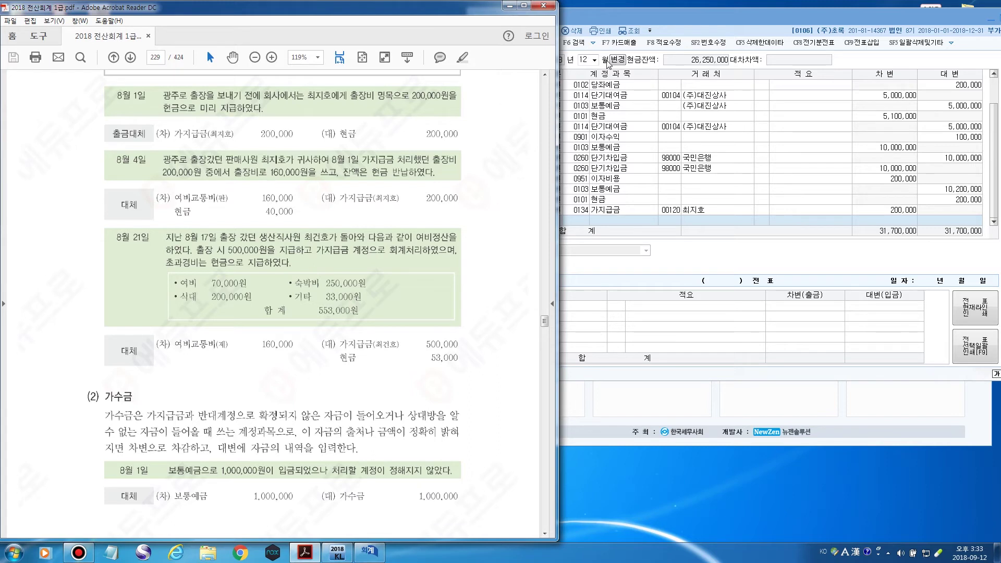
pyautogui.click(647, 19)
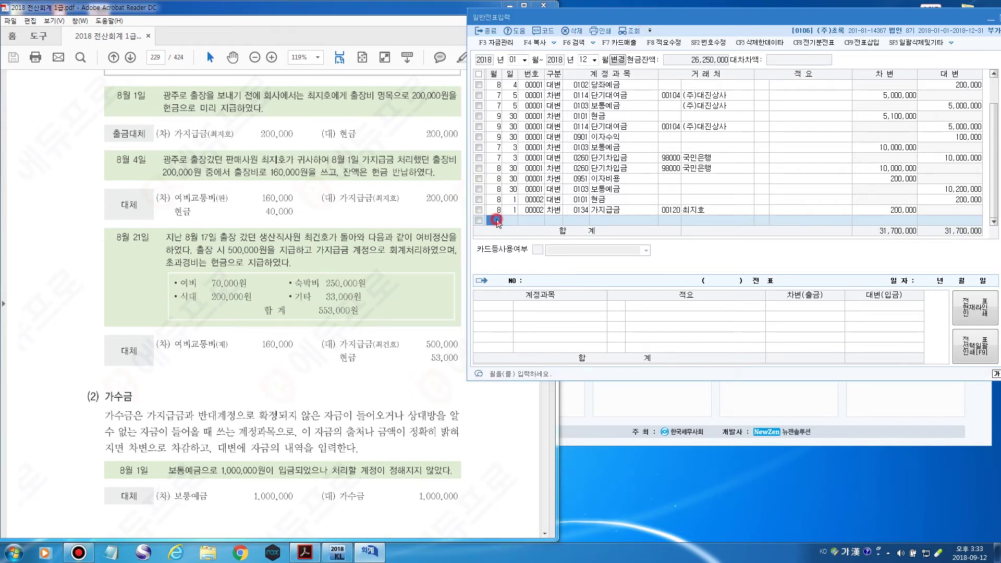
pyautogui.write('8')
pyautogui.press('Return')
pyautogui.write('4')
pyautogui.press('Return')
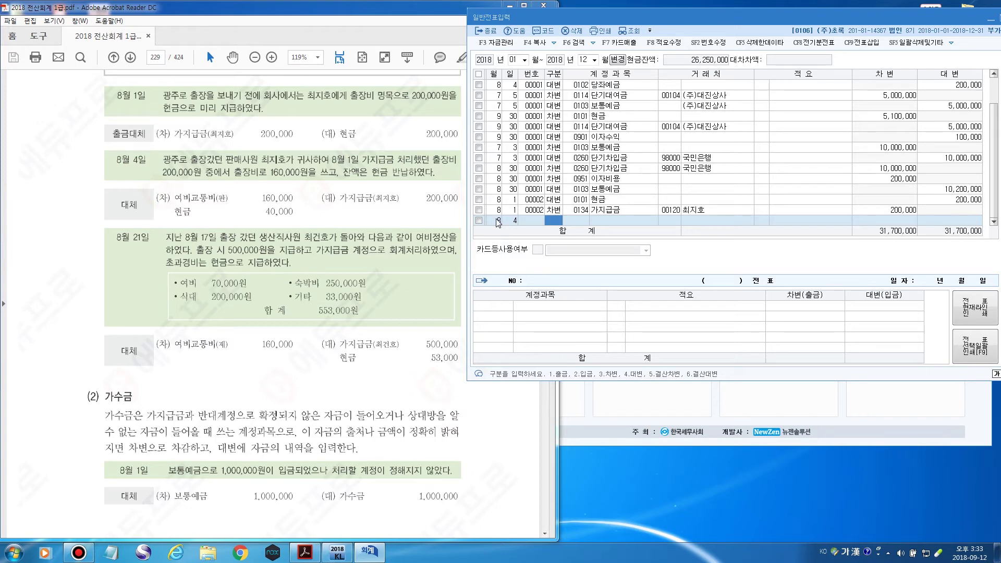
# Set the August 4 row's type to 대변 and assign account 0134 가지급금
pyautogui.write('4 ')
pyautogui.write('가')
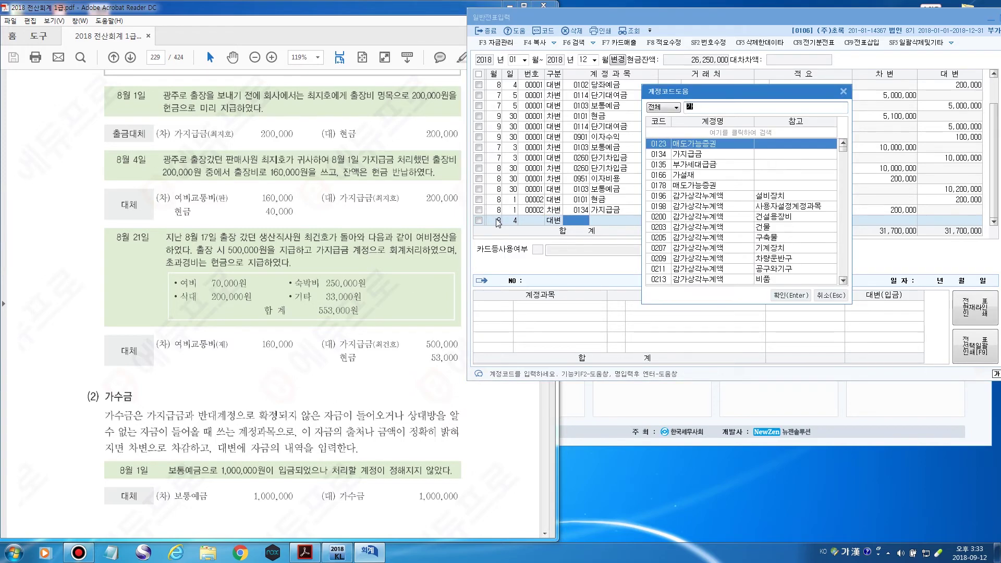
pyautogui.write('지')
pyautogui.press('Return')
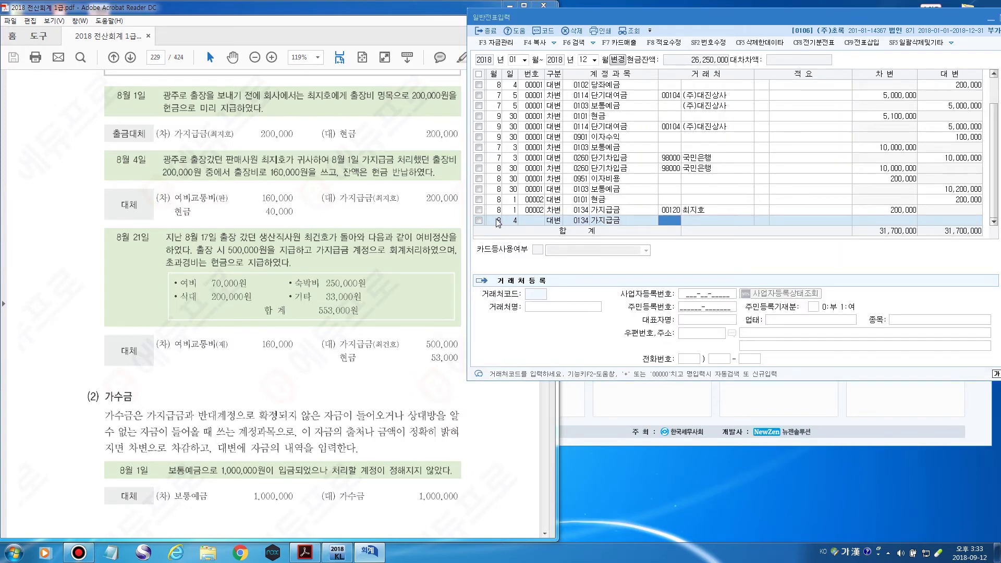
# Assign the travelling employee from the textbook's August 4 example as the 가지급금 row's trading partner and enter a 200,000 credit
pyautogui.press('F2')
pyautogui.write('최지')
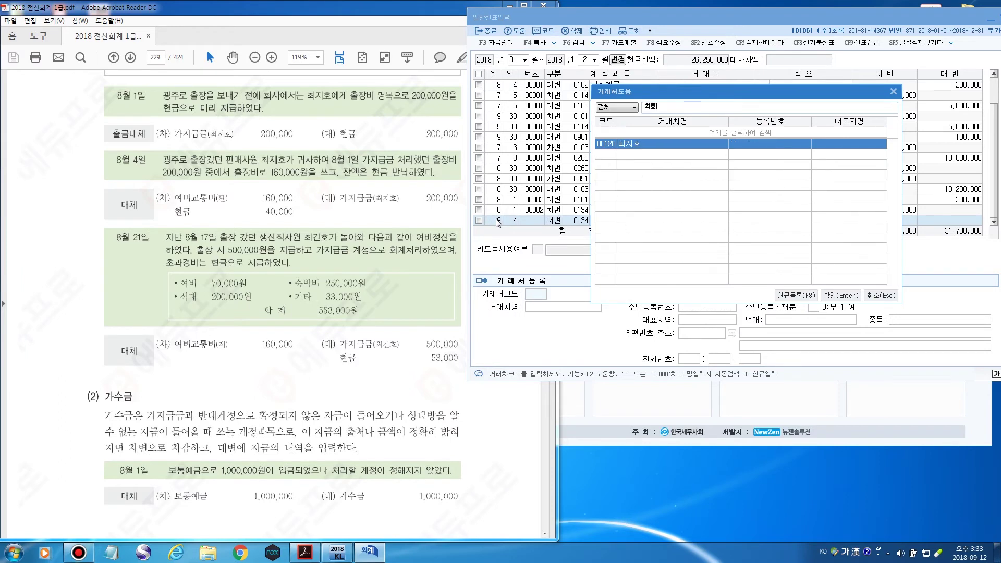
pyautogui.press('Return')
pyautogui.press('Return')
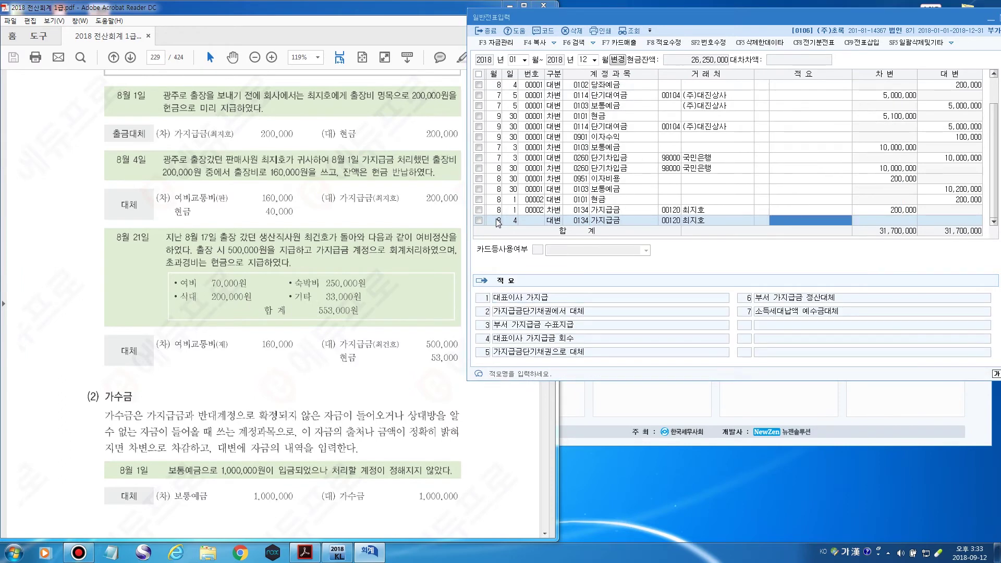
pyautogui.press('Return')
pyautogui.write('2000000')
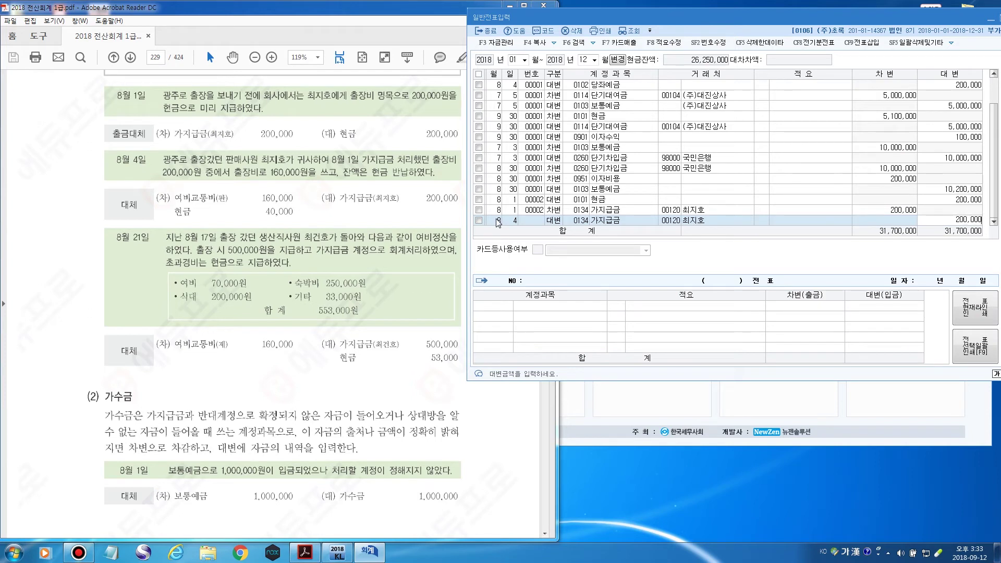
pyautogui.press('Return')
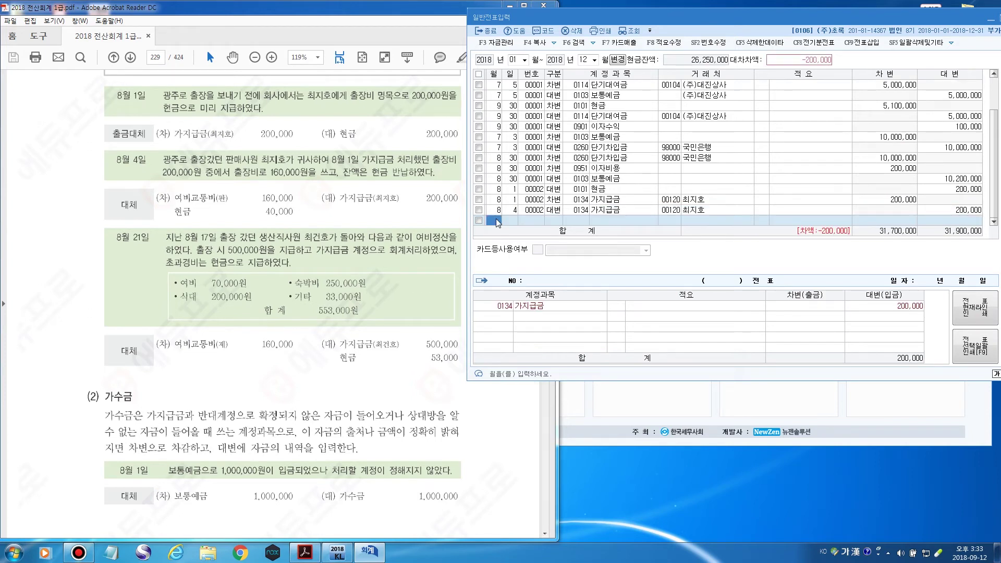
# Add another August 4 row of type 차변 with account 0812 여비교통비 (판매관리비)
pyautogui.press('Return')
pyautogui.press('Return')
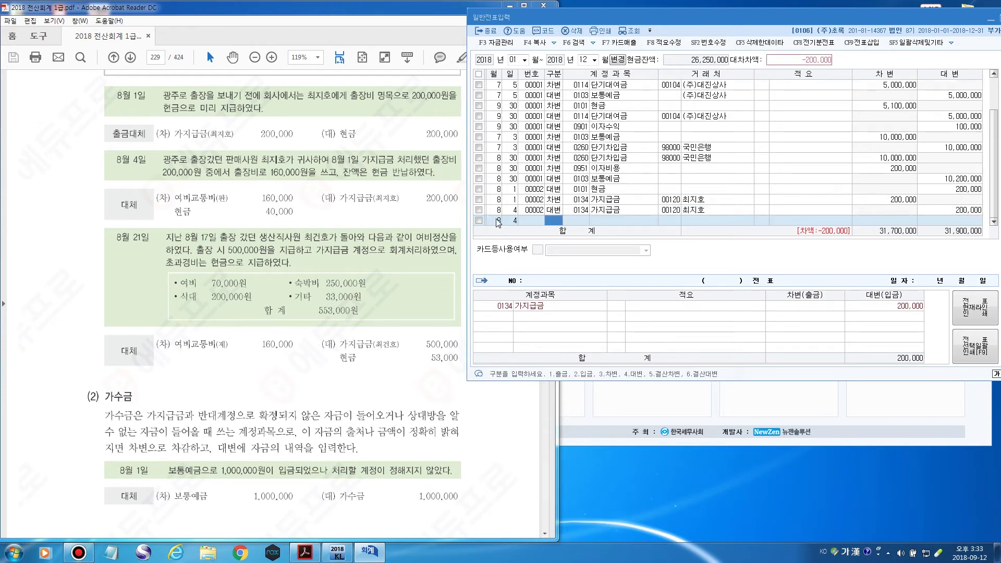
pyautogui.write('3')
pyautogui.press('Return')
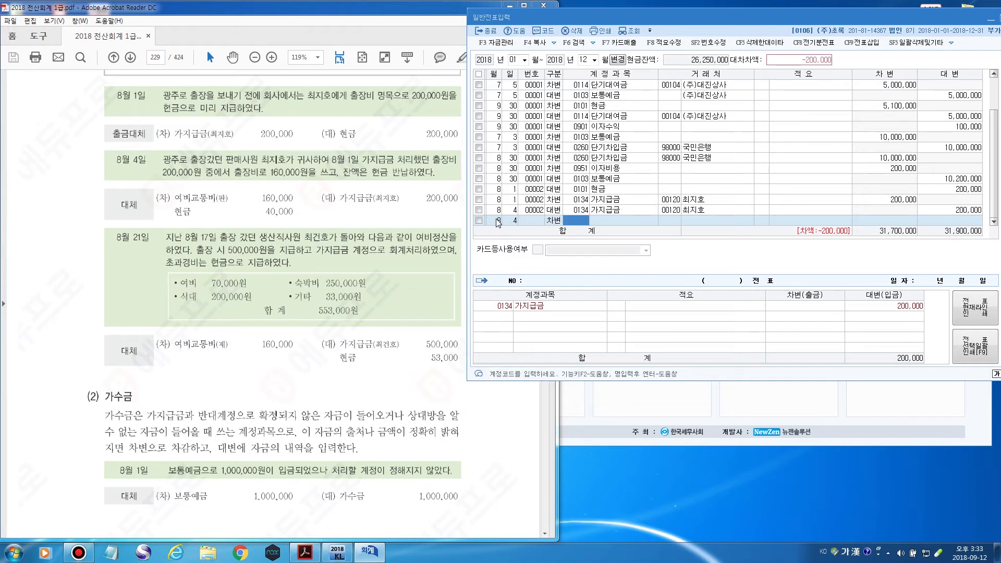
pyautogui.press('F2')
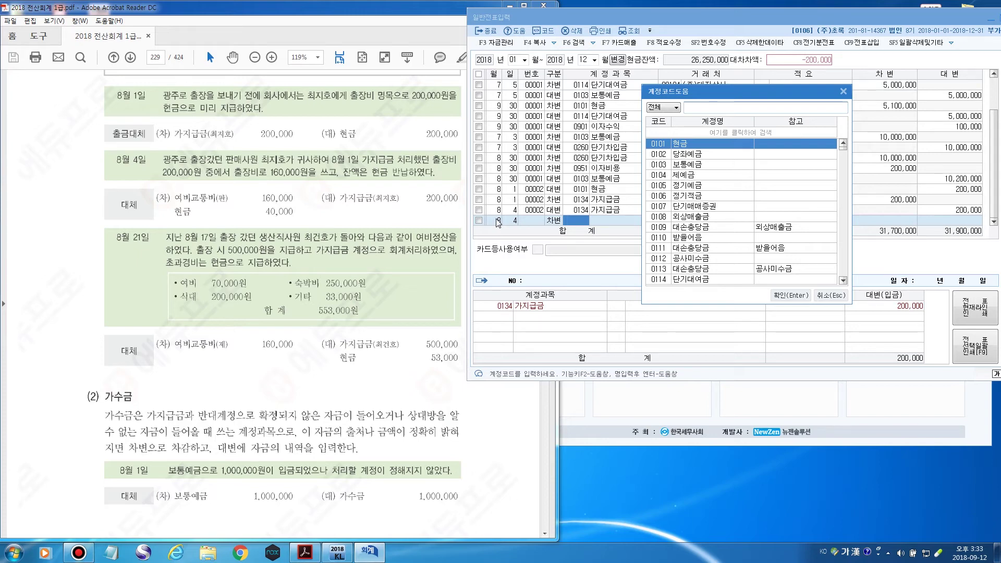
pyautogui.write('여비')
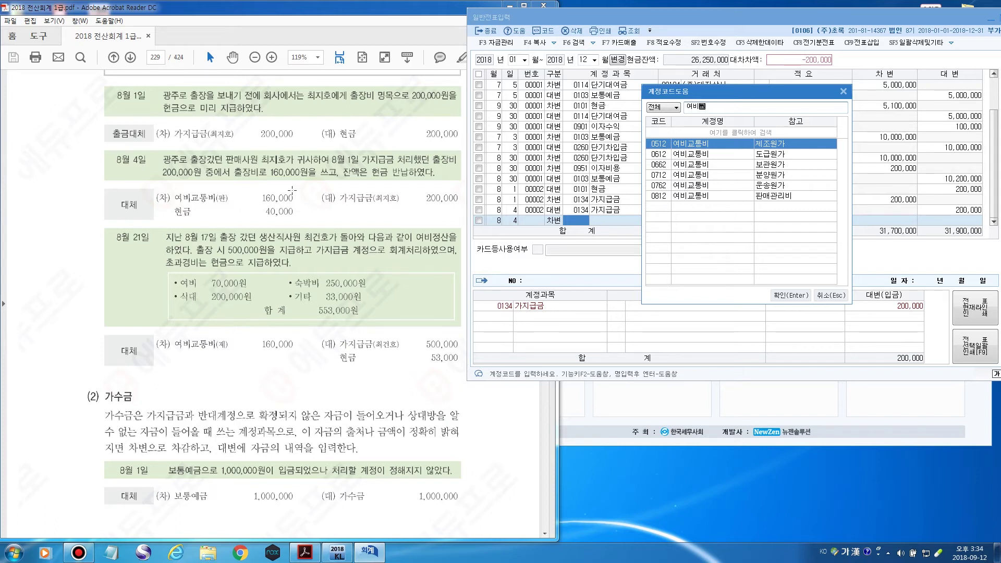
pyautogui.click(718, 197)
pyautogui.click(790, 295)
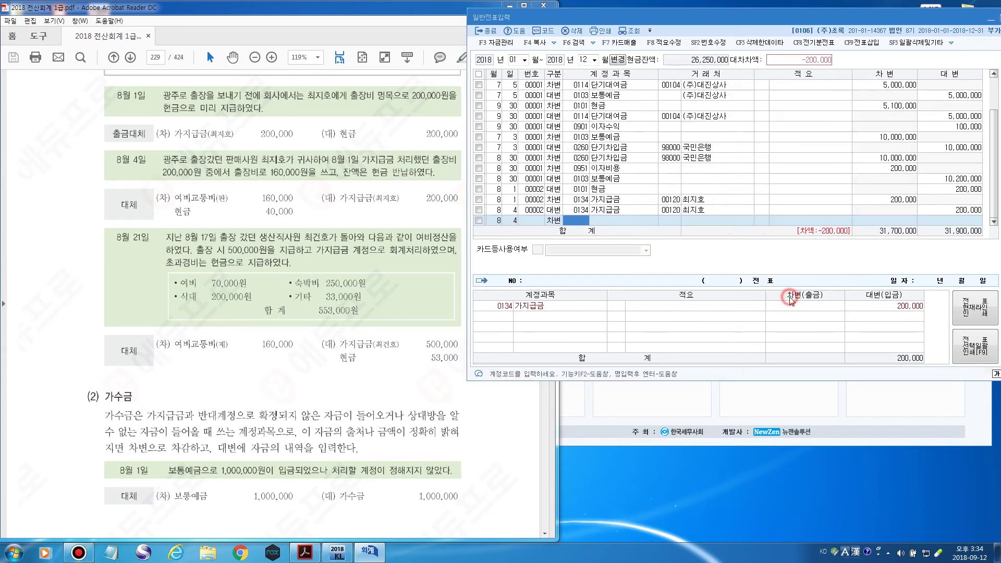
# Set the August 4 여비교통비 row's debit amount to 160,000, leaving its trading partner and description blank
pyautogui.press('Return')
pyautogui.press('Return')
pyautogui.press('Return')
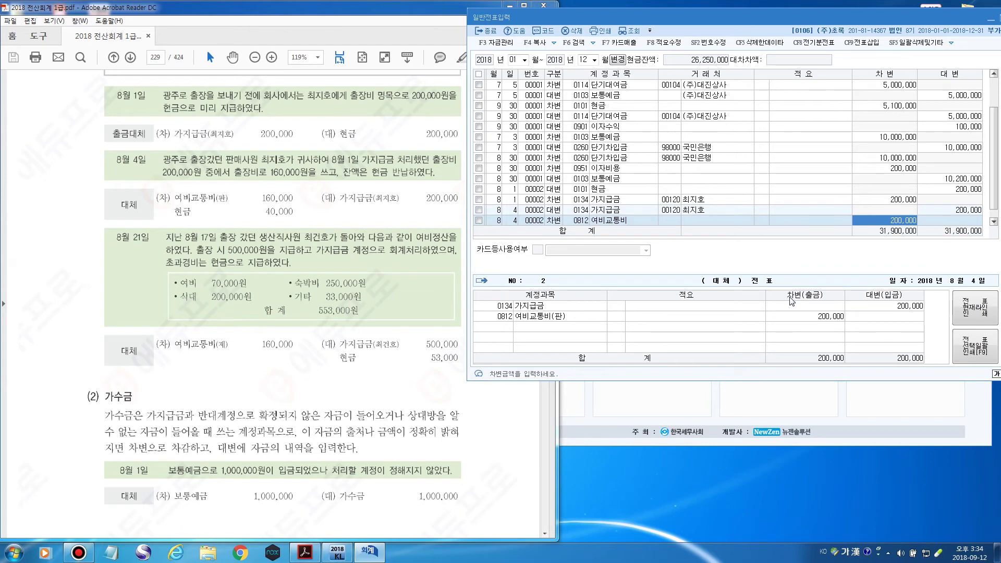
pyautogui.write('160000')
pyautogui.press('Return')
# Add an August 4 row of type 차변 with account 0101 현금 for the 40,000 returned in cash
pyautogui.write('4')
pyautogui.press('Return')
pyautogui.write('3')
pyautogui.press('Return')
pyautogui.press('F2')
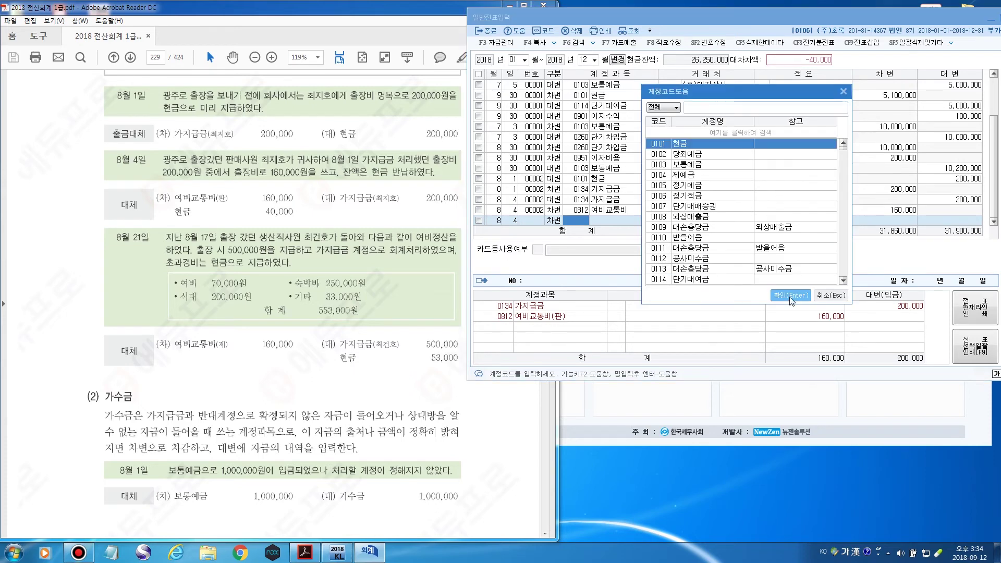
pyautogui.click(790, 295)
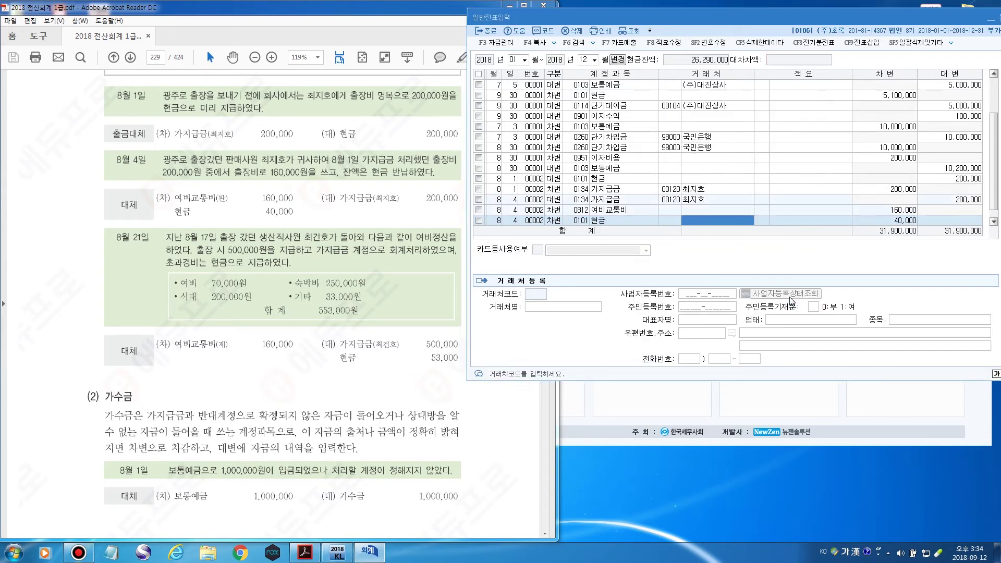
pyautogui.press('Return')
pyautogui.press('Return')
pyautogui.press('Return')
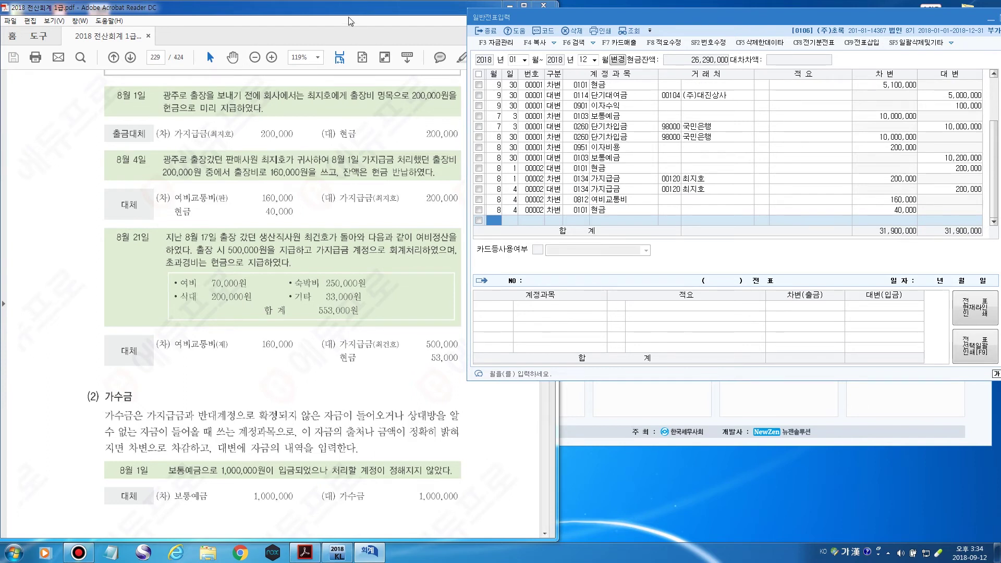
# Review the textbook's August 21 travel-expense settlement example and start a voucher row dated August 21
pyautogui.click(280, 19)
pyautogui.scroll(-2, 284, 304)
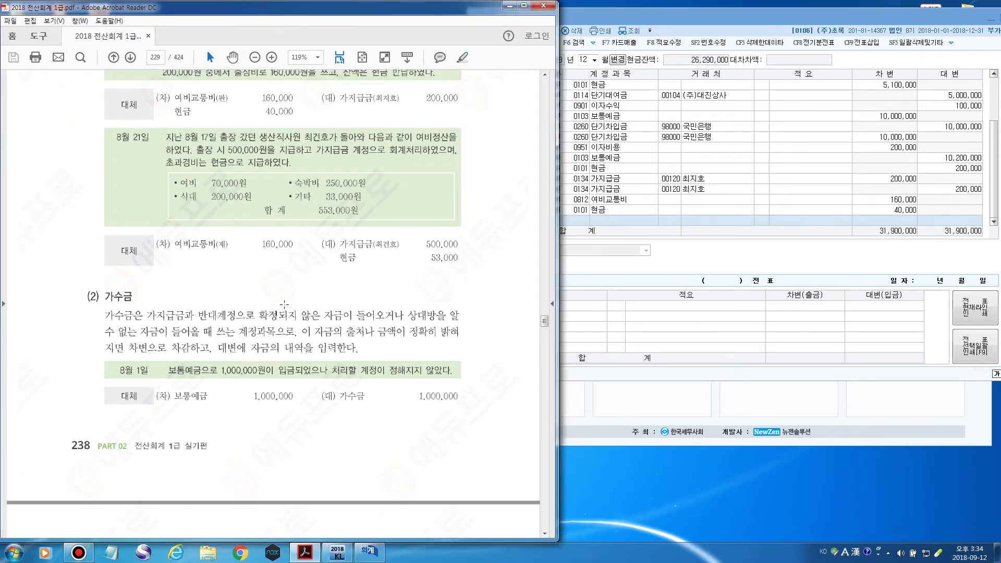
pyautogui.scroll(-2, 285, 303)
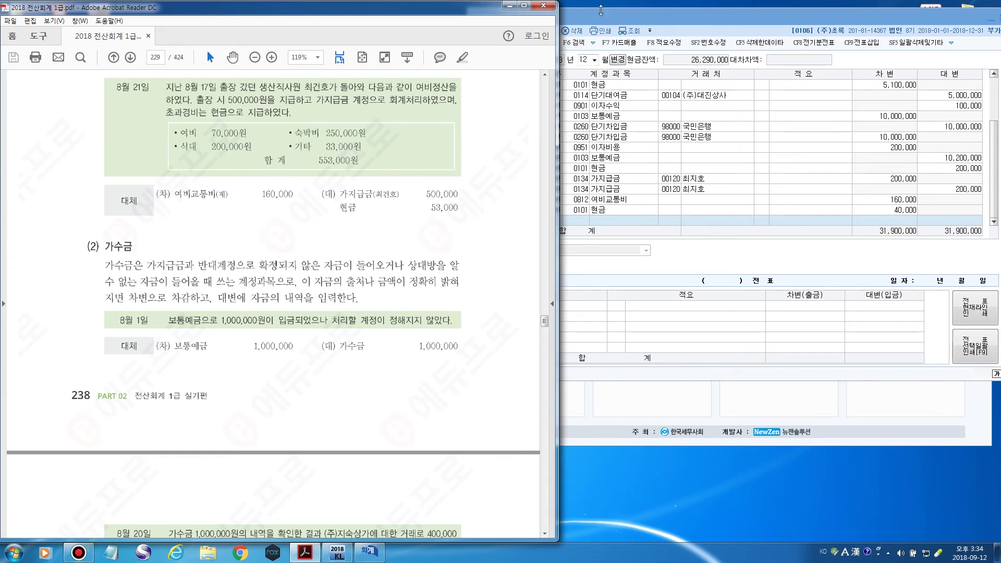
pyautogui.click(616, 18)
pyautogui.click(492, 220)
pyautogui.write('8')
pyautogui.press('Return')
pyautogui.write('21')
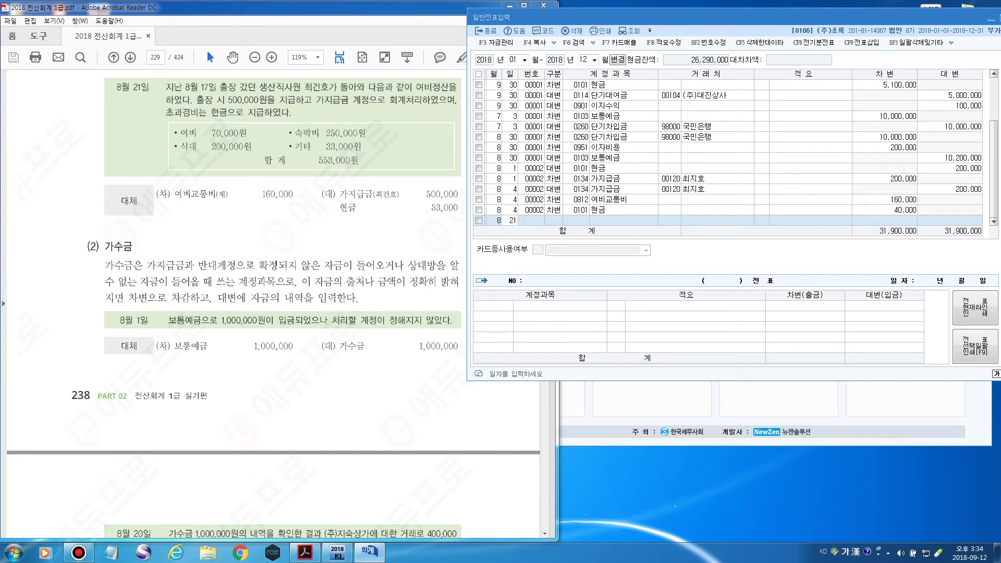
pyautogui.press('Return')
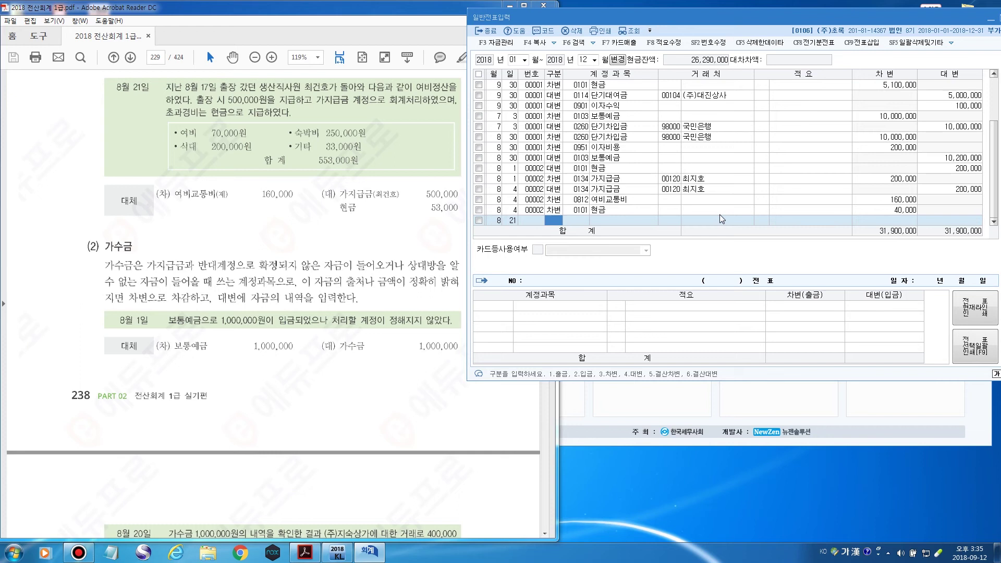
# Set the August 21 row's type to 대변 and assign account 0134 가지급금
pyautogui.write('4')
pyautogui.press('Return')
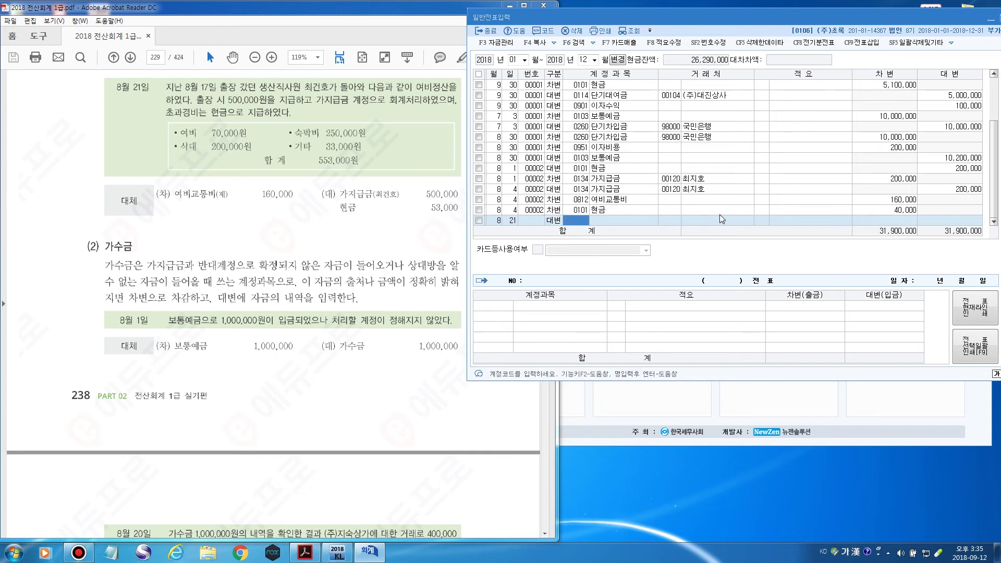
pyautogui.press('F2')
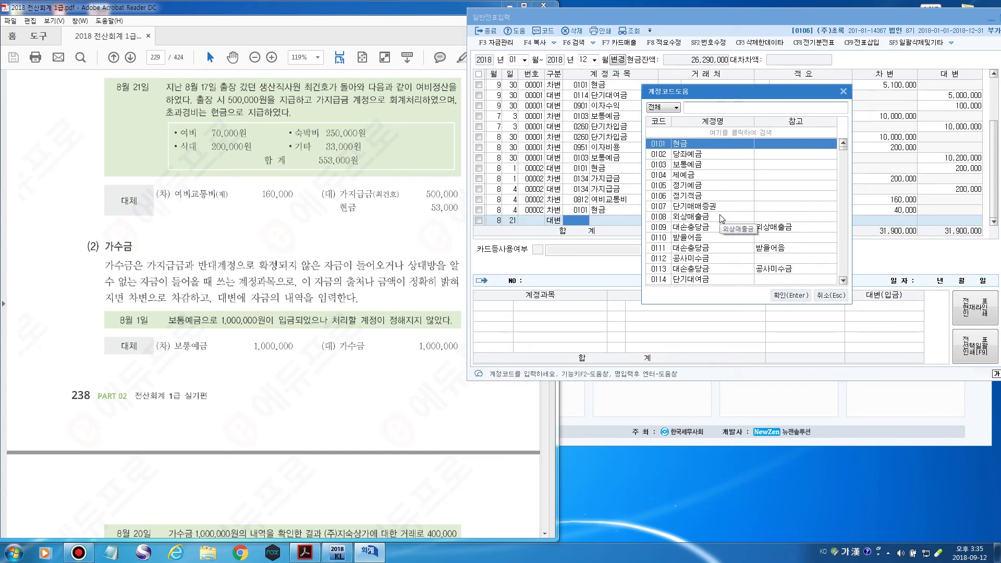
pyautogui.write('가지')
pyautogui.press('Return')
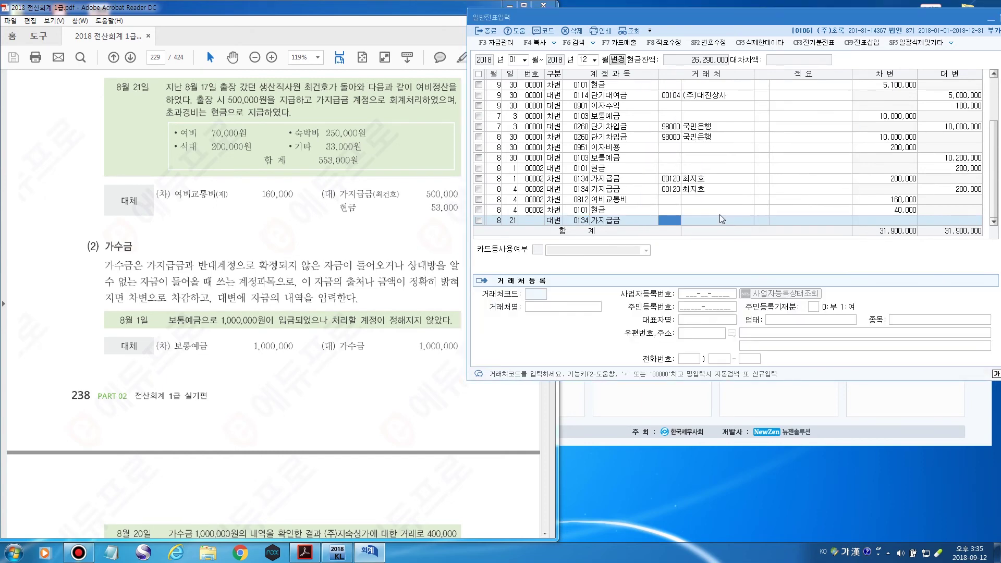
# Assign the production employee from the textbook's August 21 example as the row's trading partner and enter a 500,000 credit
pyautogui.press('F2')
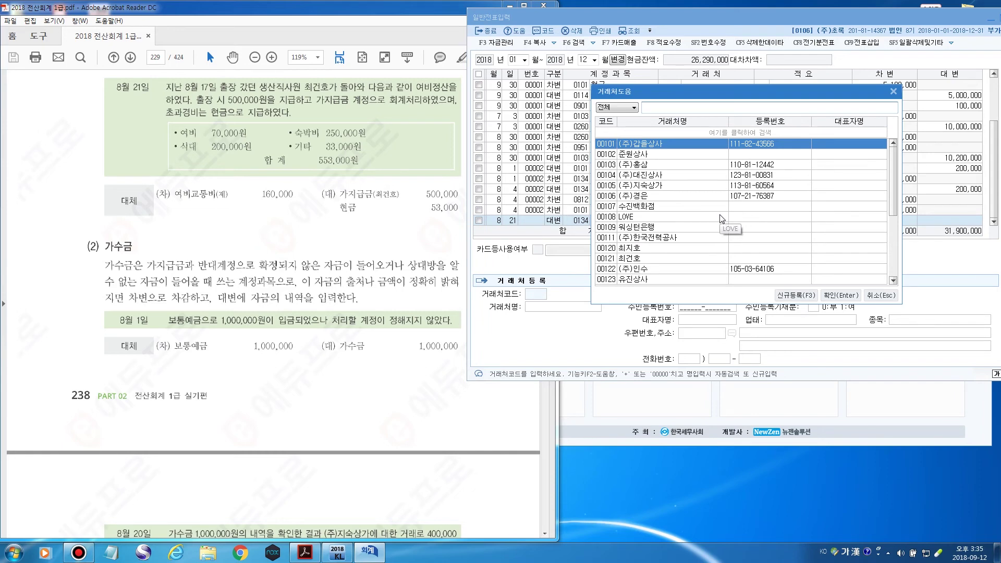
pyautogui.write('최')
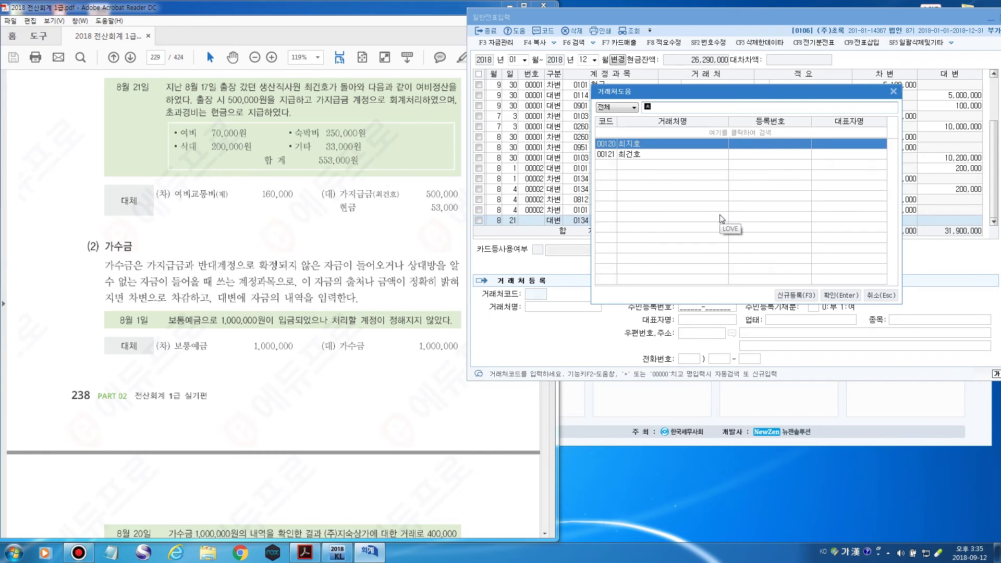
pyautogui.press('BackSpace')
pyautogui.write('최건')
pyautogui.press('Return')
pyautogui.press('Return')
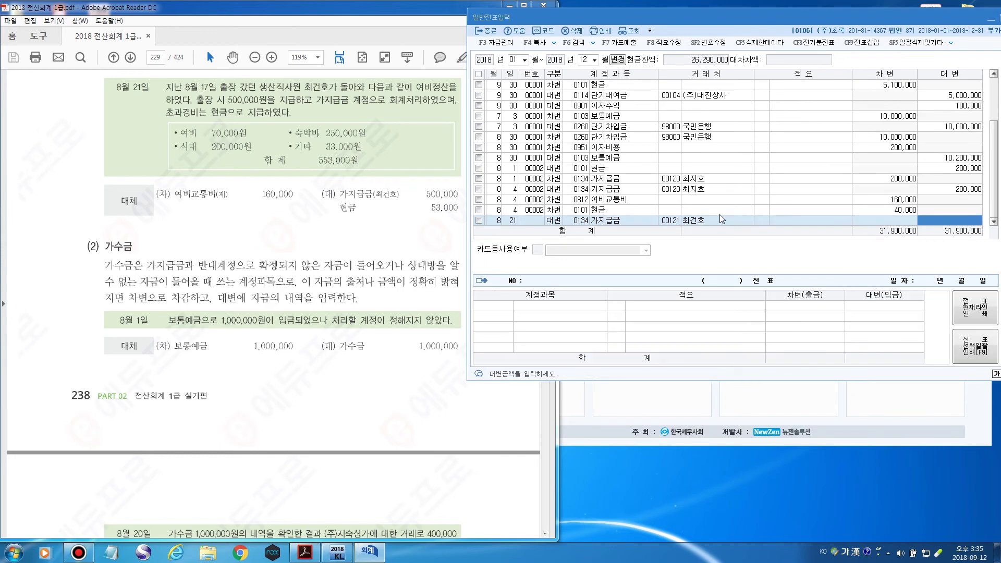
pyautogui.write('500,0')
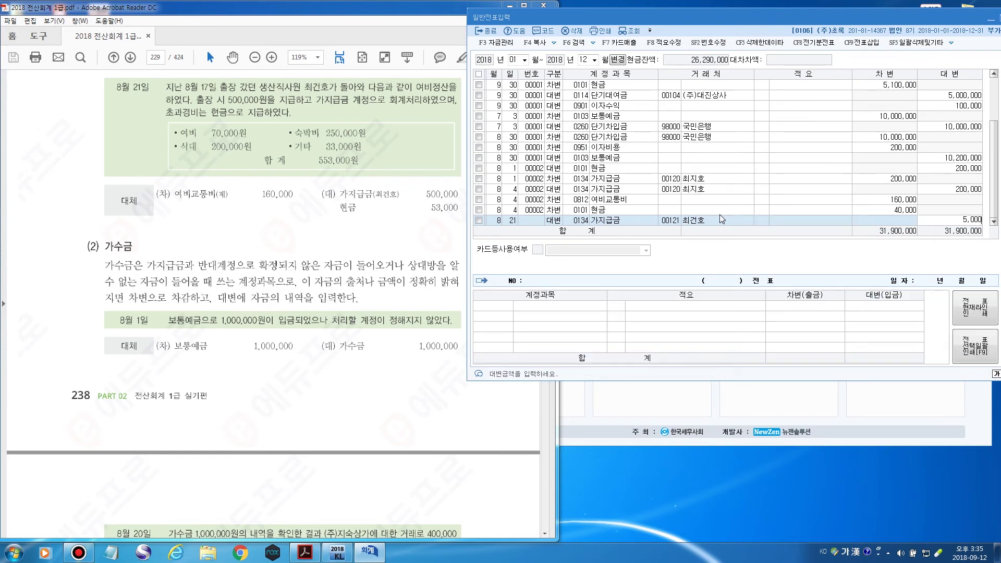
pyautogui.write('00')
pyautogui.press('Return')
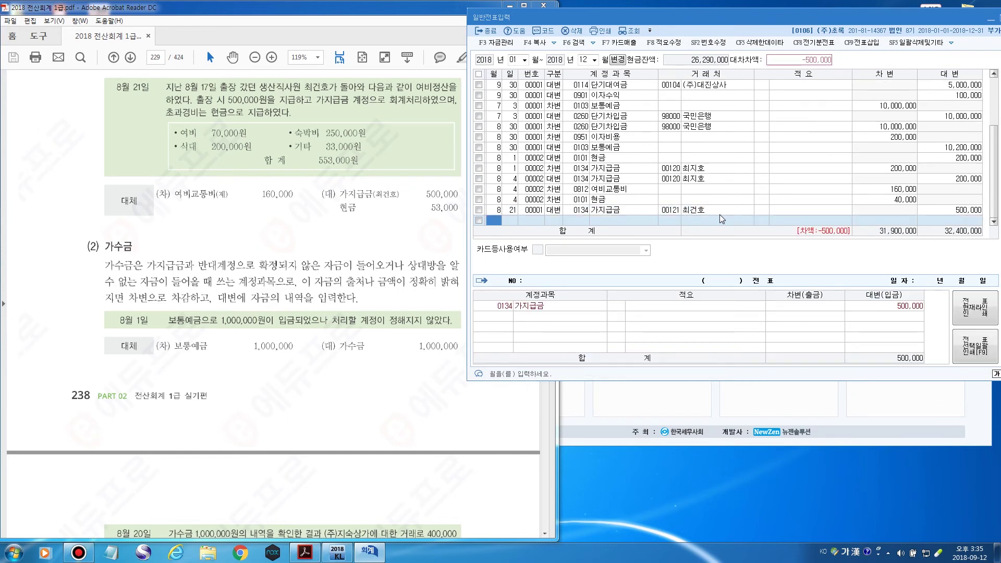
# Add another August 21 row of type 차변 with account 0512 여비교통비 (제조원가)
pyautogui.press('Return')
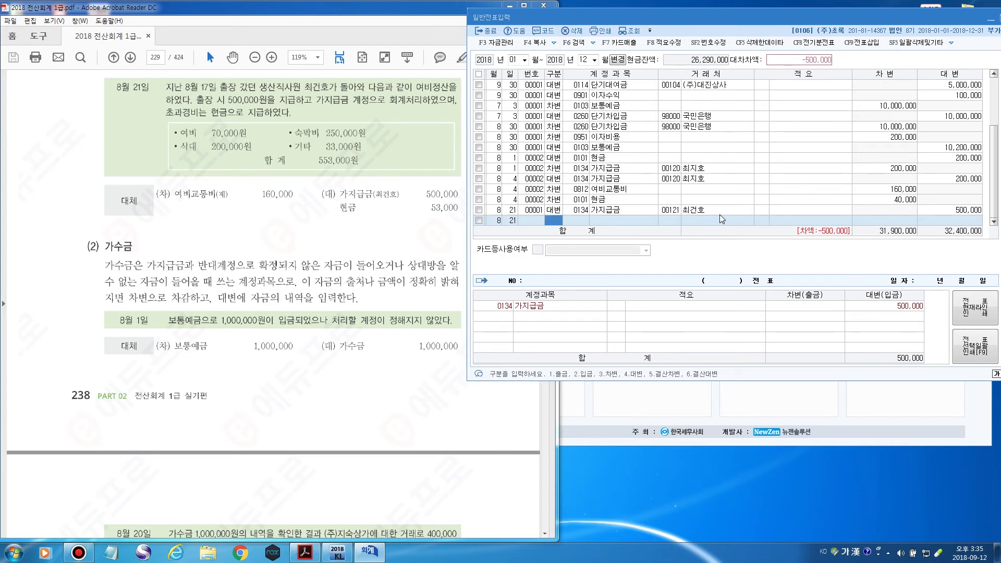
pyautogui.write('3')
pyautogui.press('Return')
pyautogui.write('여')
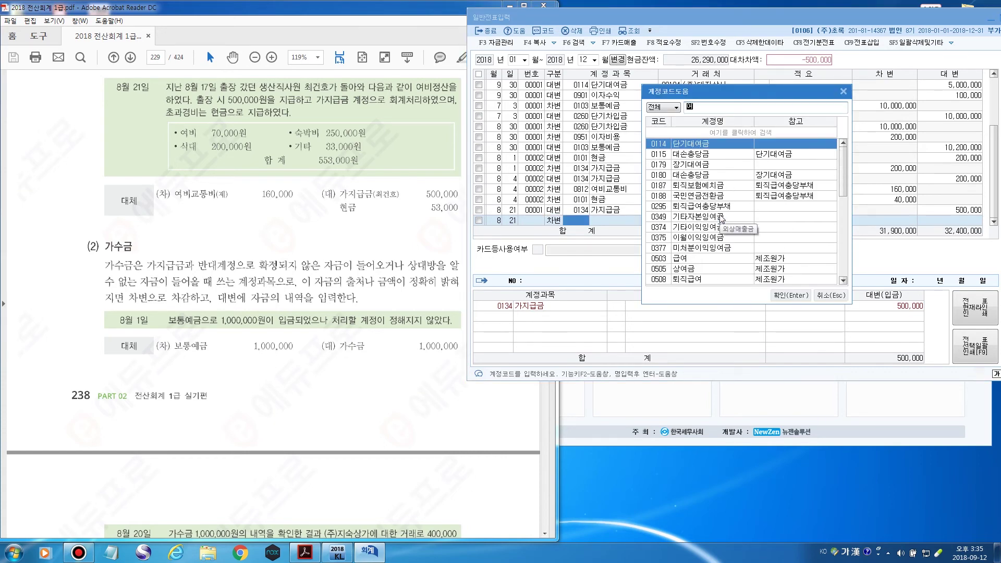
pyautogui.write('비교통')
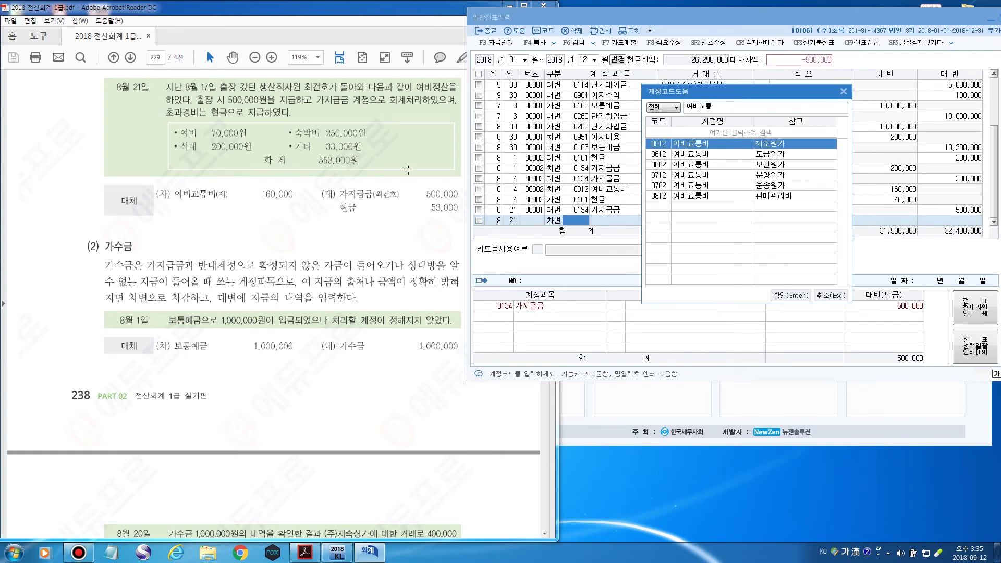
pyautogui.press('BackSpace')
pyautogui.click(791, 295)
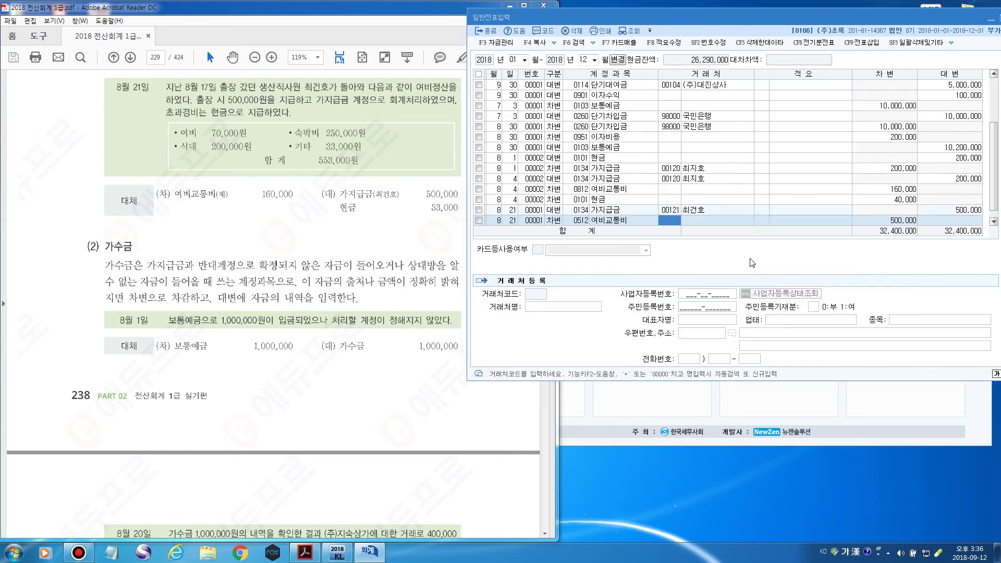
# Set the August 21 여비교통비 row's debit amount to 553,000, leaving its trading partner and description blank
pyautogui.press('Return')
pyautogui.press('Return')
pyautogui.press('Return')
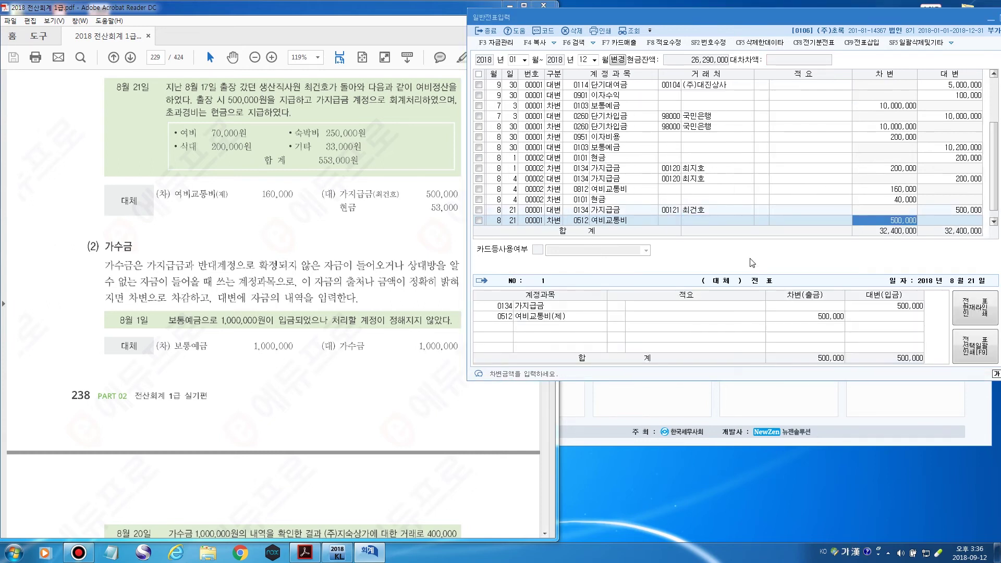
pyautogui.write('553,000')
pyautogui.press('Return')
# Add an August 21 row of type 대변 with account 0101 현금 for the 53,000 excess expense paid in cash
pyautogui.press('Return')
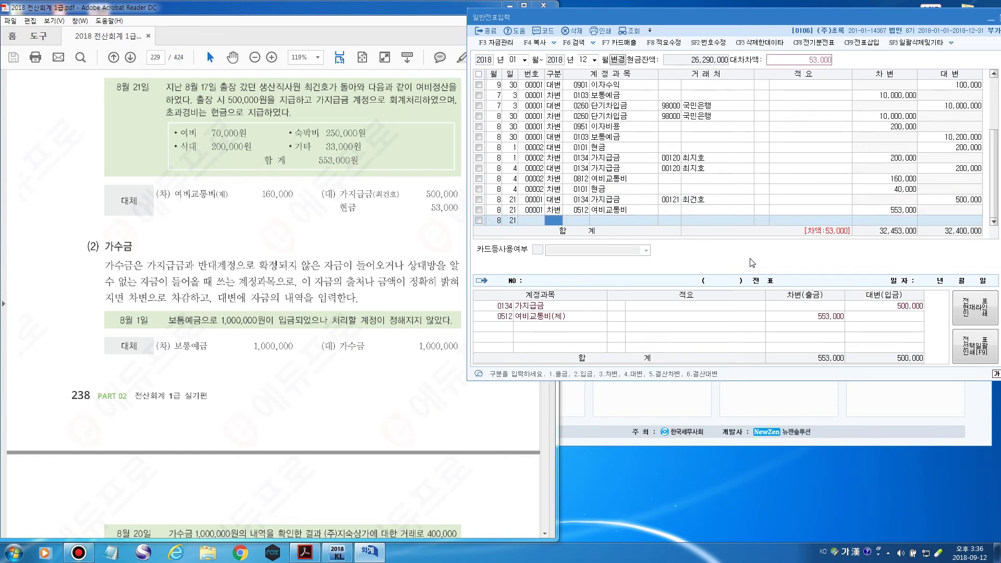
pyautogui.write('4')
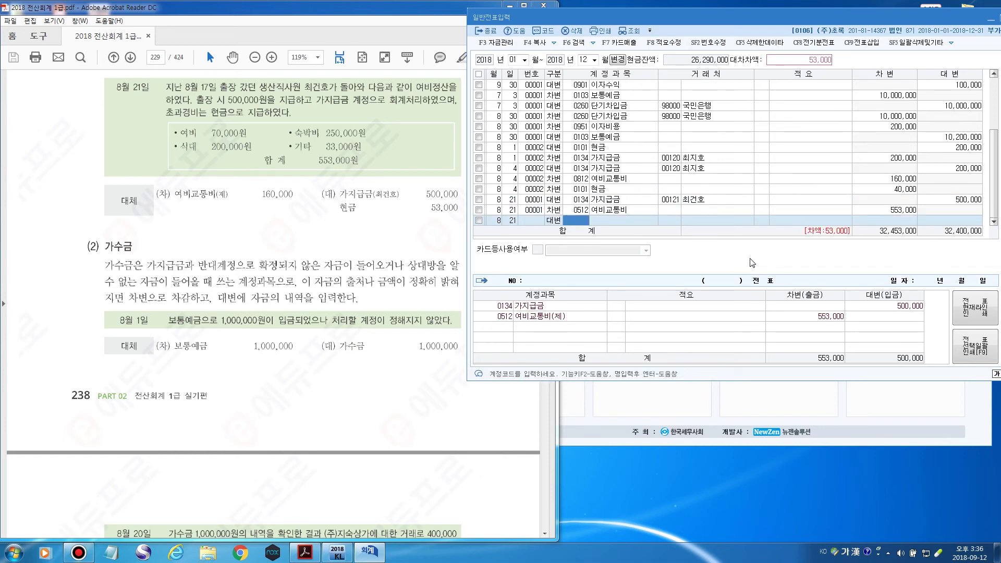
pyautogui.press('Return')
pyautogui.write('현')
pyautogui.press('Return')
pyautogui.press('Return')
pyautogui.press('Return')
pyautogui.press('Return')
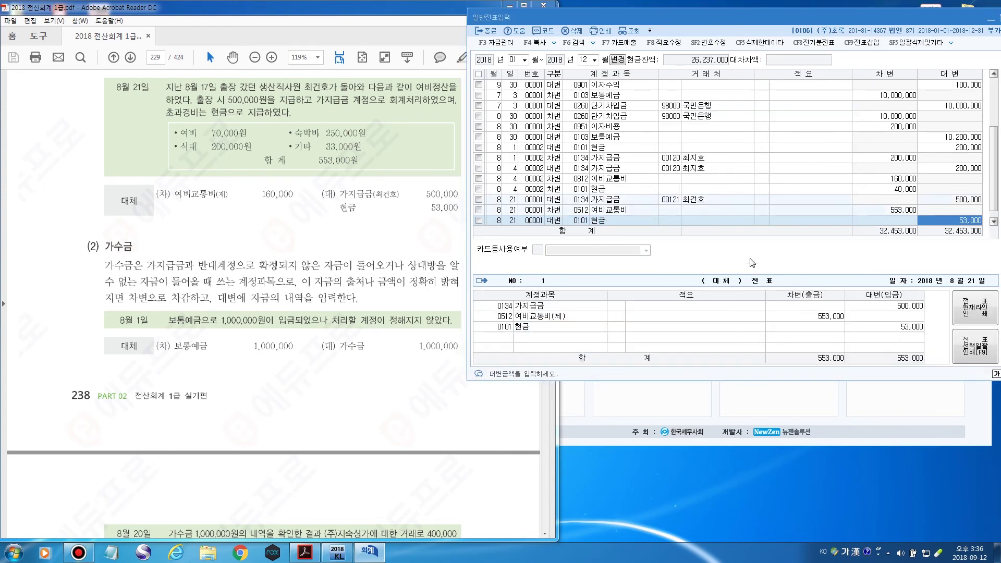
pyautogui.press('Return')
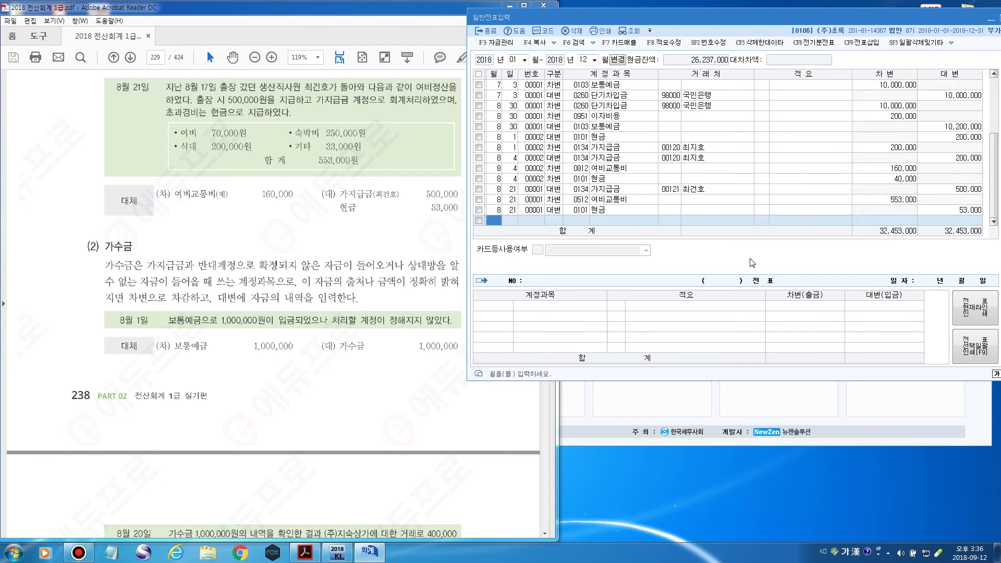
# Review the textbook's 가수금 examples dated August 1 and August 20
pyautogui.click(250, 19)
pyautogui.scroll(-5, 183, 287)
pyautogui.scroll(-1, 184, 288)
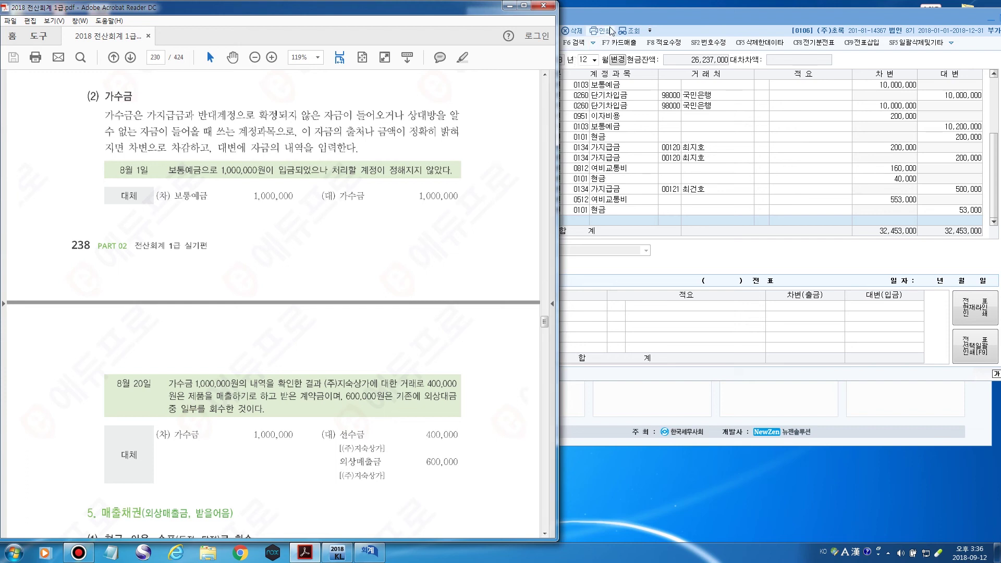
# Check the textbook's August 1 가수금 example and add an August 1 row of type 차변 with account 0103 보통예금
pyautogui.moveTo(623, 14); pyautogui.dragTo(629, 14)
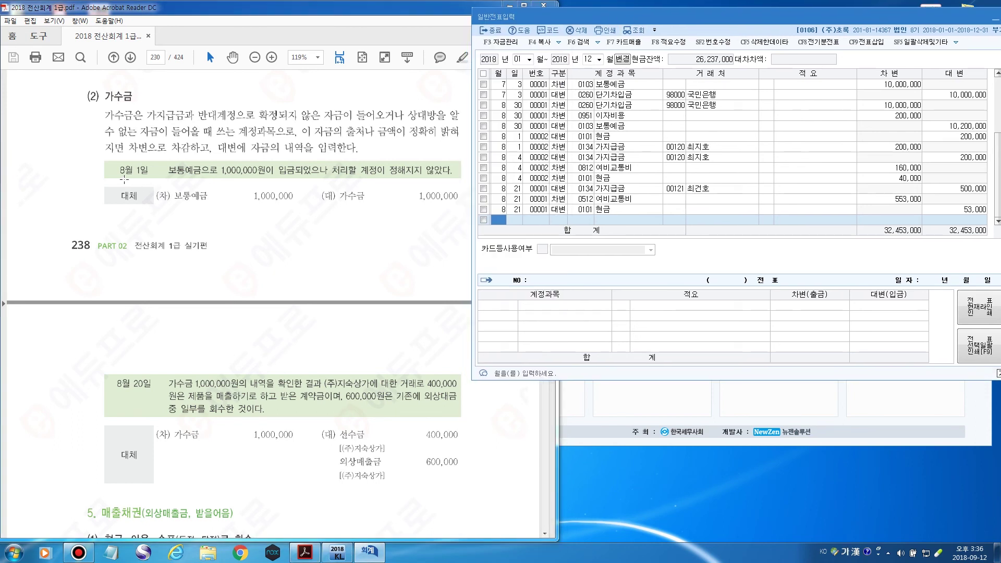
pyautogui.click(275, 12)
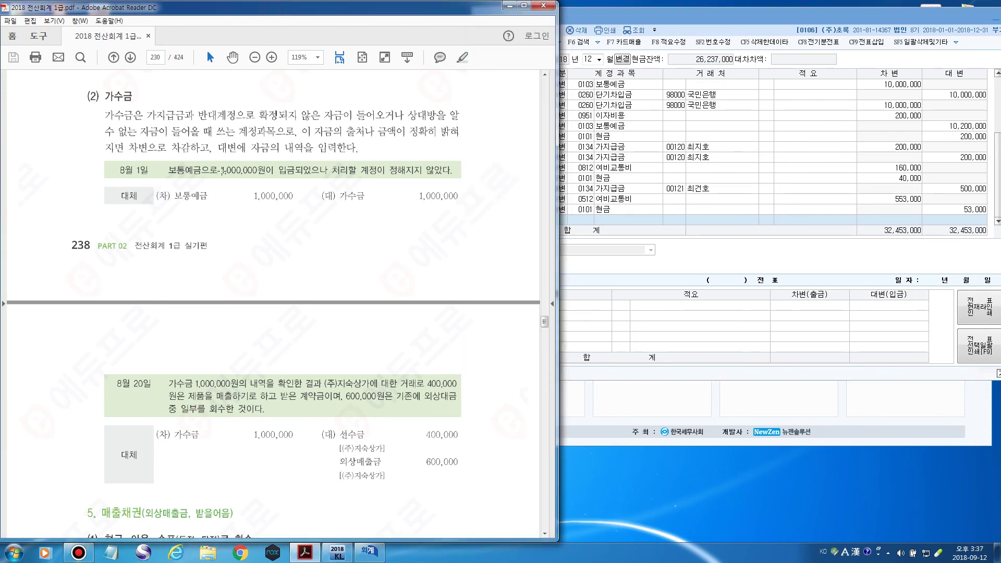
pyautogui.scroll(-2, 222, 171)
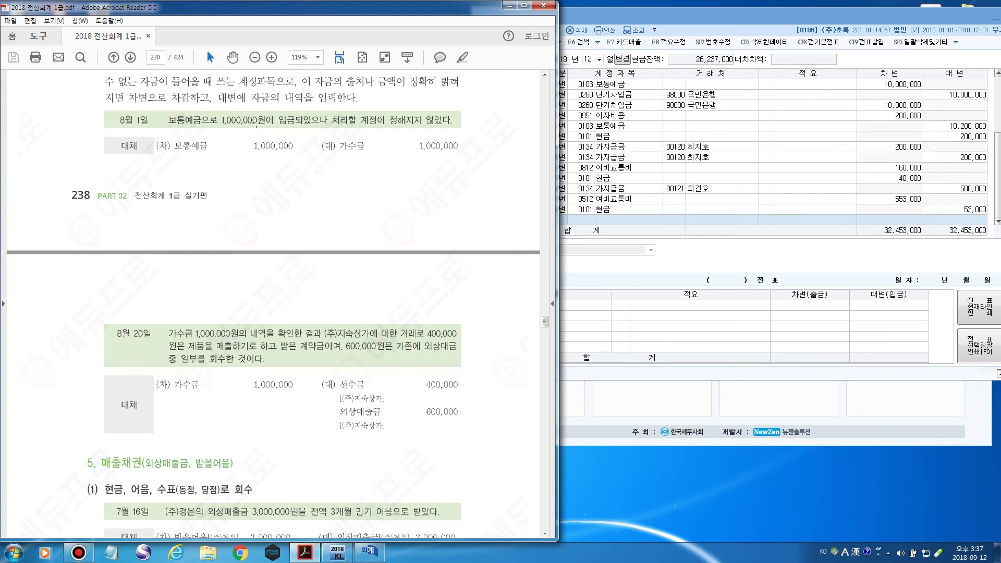
pyautogui.click(576, 18)
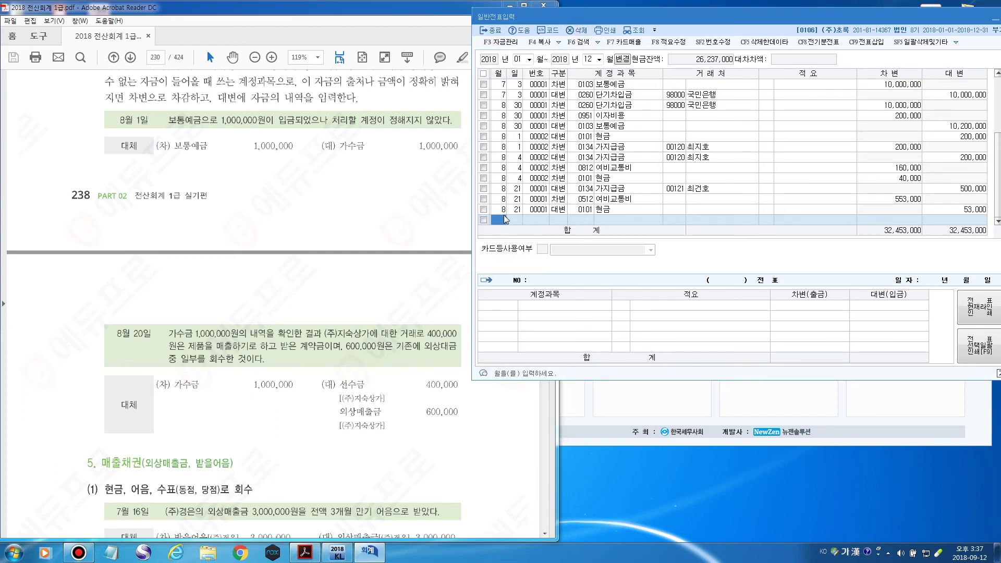
pyautogui.write('1')
pyautogui.press('Return')
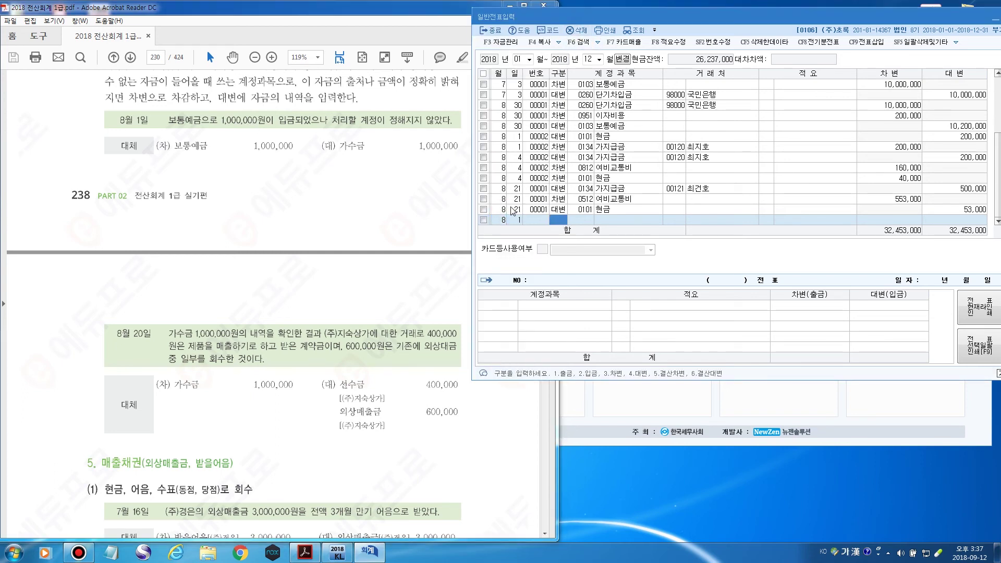
pyautogui.press('Return')
pyautogui.press('F2')
pyautogui.write('보통')
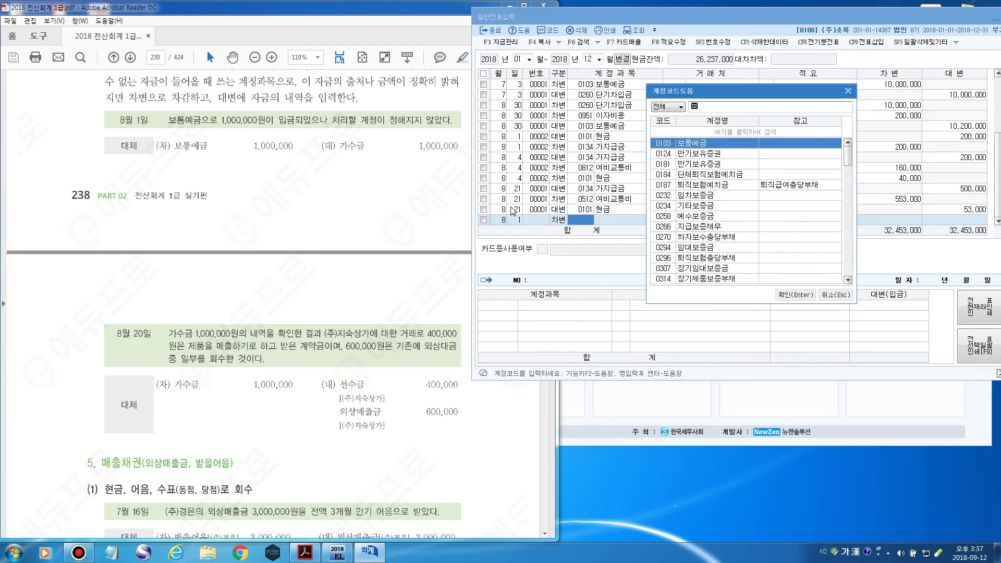
pyautogui.press('Return')
# Set the August 1 보통예금 row's debit amount to 1,000,000, leaving its trading partner and description blank
pyautogui.press('Return')
pyautogui.press('Return')
pyautogui.press('Return')
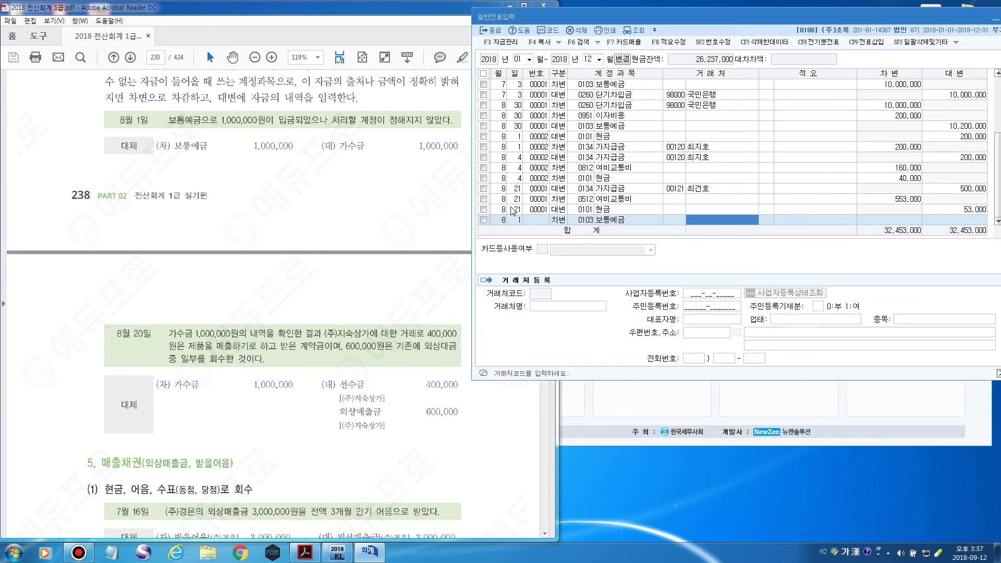
pyautogui.write('1000000')
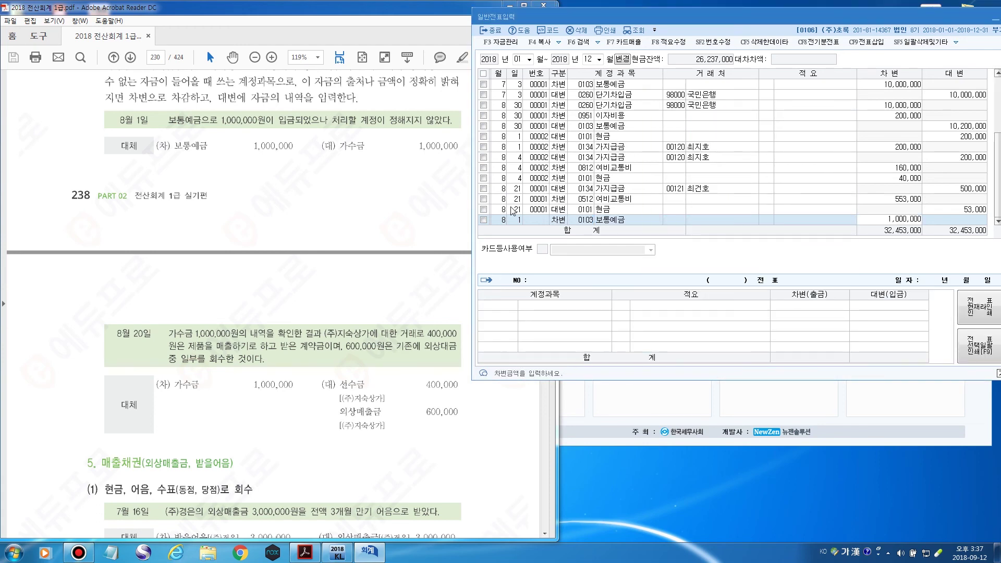
pyautogui.press('Return')
pyautogui.press('Return')
# Add an August 1 row of type 대변 with account 0257 가수금 for 1,000,000, leaving its trading partner blank
pyautogui.press('4')
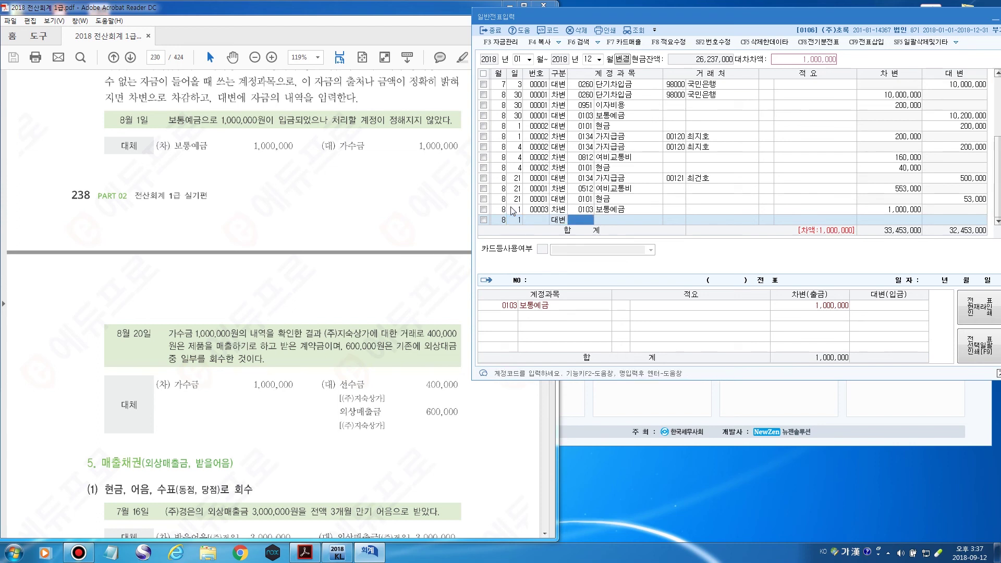
pyautogui.press('F2')
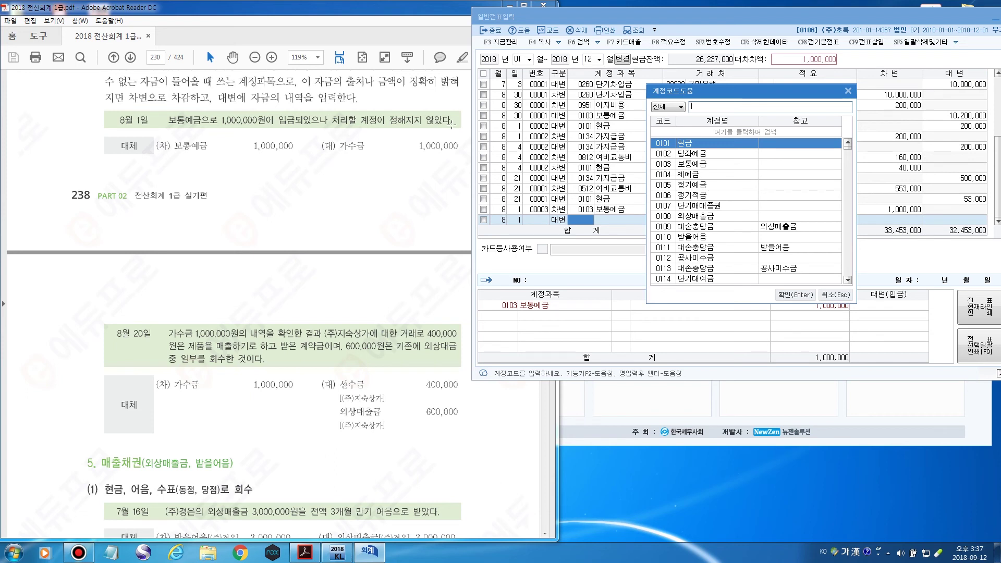
pyautogui.click(663, 95)
pyautogui.write('가수금')
pyautogui.press('Return')
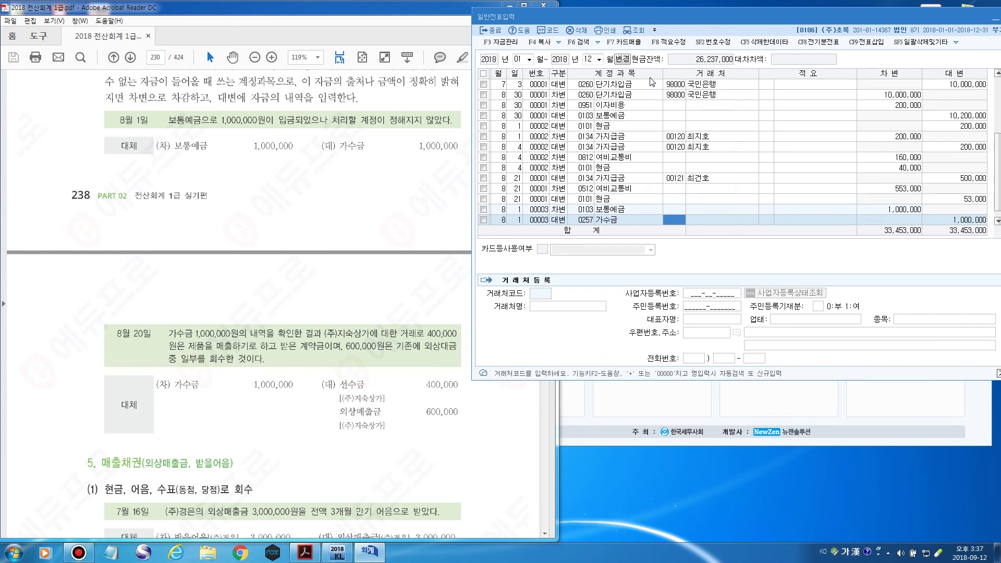
pyautogui.press('Return')
pyautogui.press('Return')
pyautogui.press('Return')
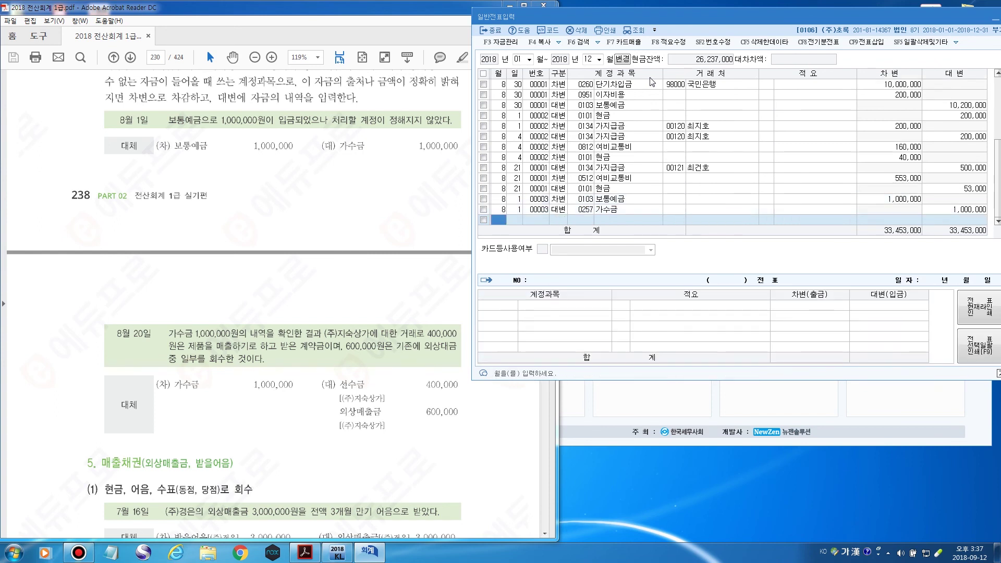
# Bring the textbook's August 20 가수금 example into view and start a new voucher row dated August 20
pyautogui.click(608, 210)
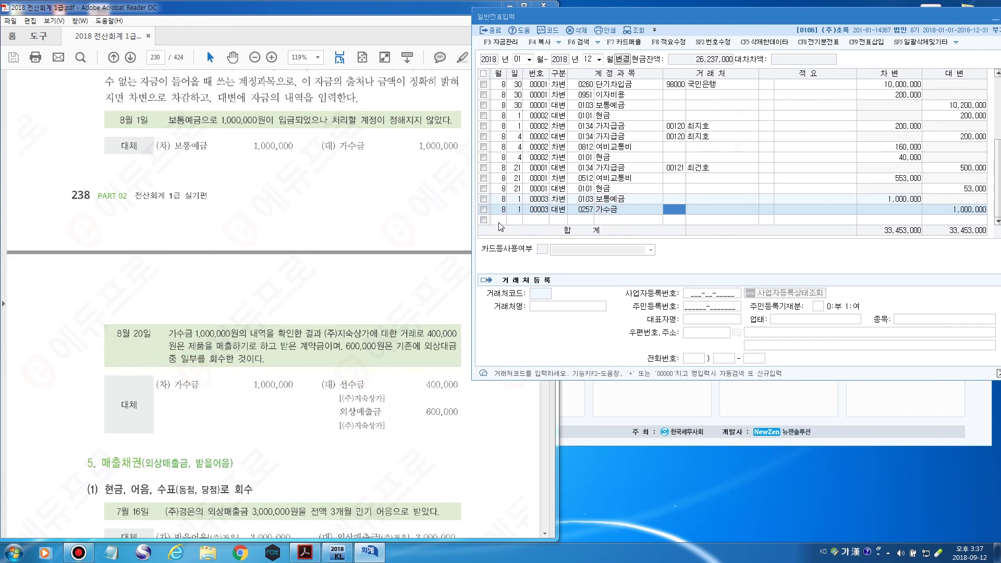
pyautogui.click(266, 17)
pyautogui.scroll(-8, 106, 187)
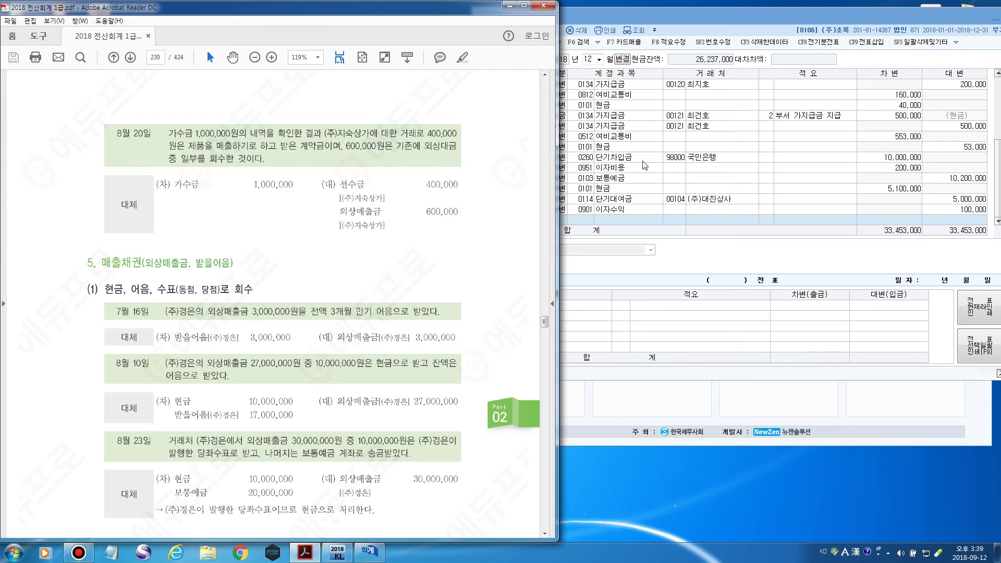
pyautogui.click(735, 210)
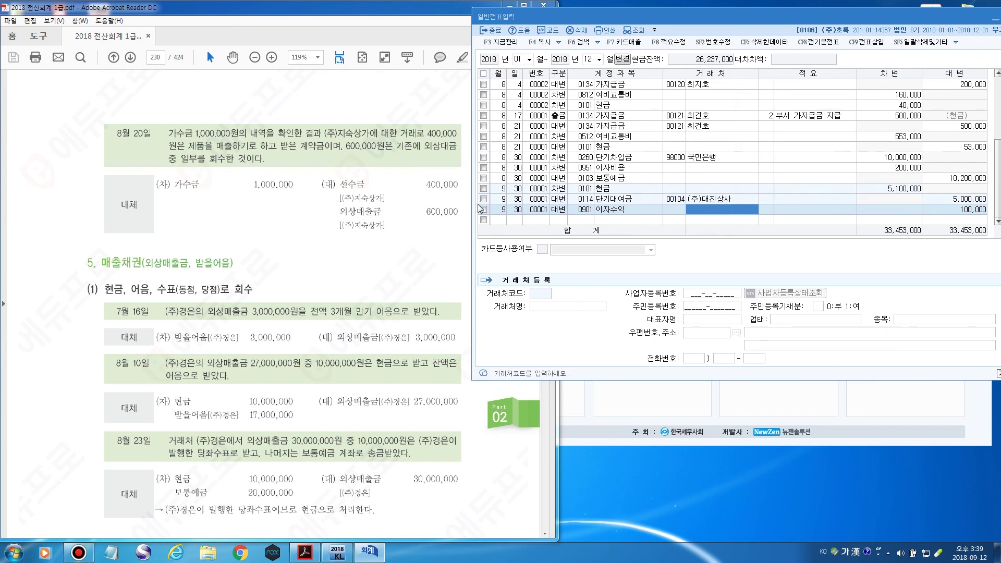
pyautogui.scroll(1, 544, 216)
pyautogui.scroll(-1, 521, 214)
pyautogui.click(504, 219)
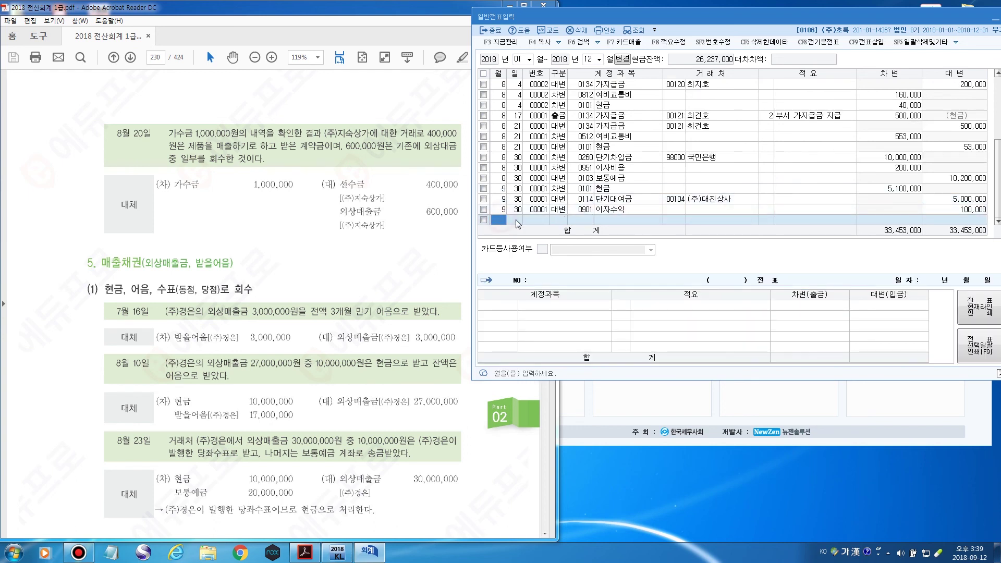
pyautogui.write('8')
pyautogui.press('Return')
pyautogui.write('20')
pyautogui.press('Return')
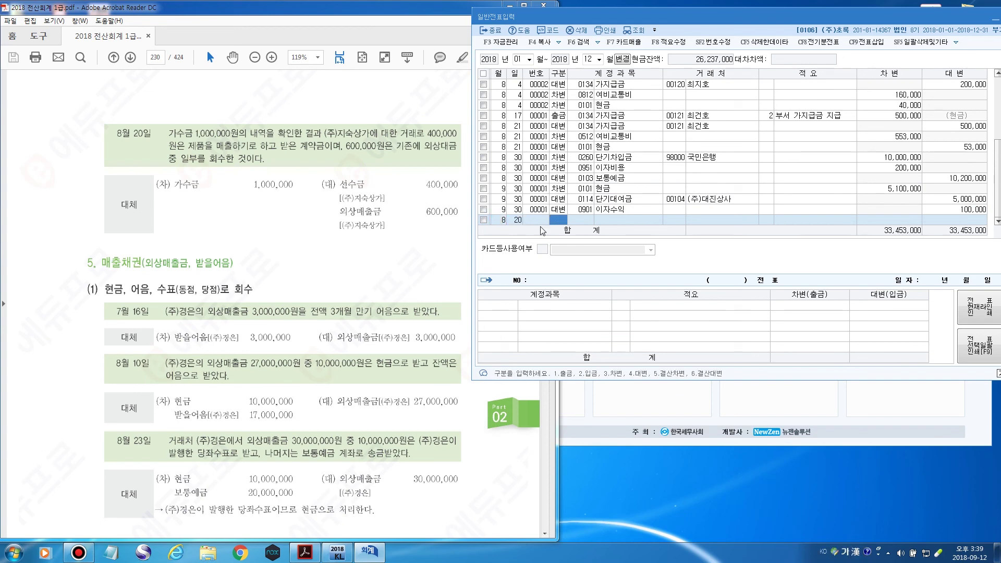
# Complete the August 20 row as type 차변 with account 0257 가수금 and a debit amount of 1,000,000
pyautogui.write('3')
pyautogui.press('Return')
pyautogui.write('가수')
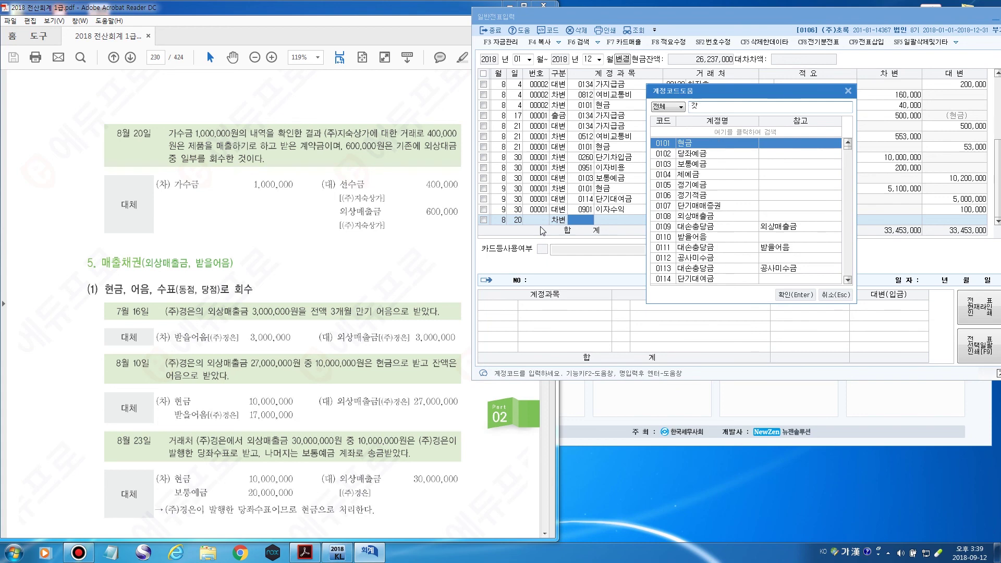
pyautogui.press('Return')
pyautogui.press('Return')
pyautogui.press('Return')
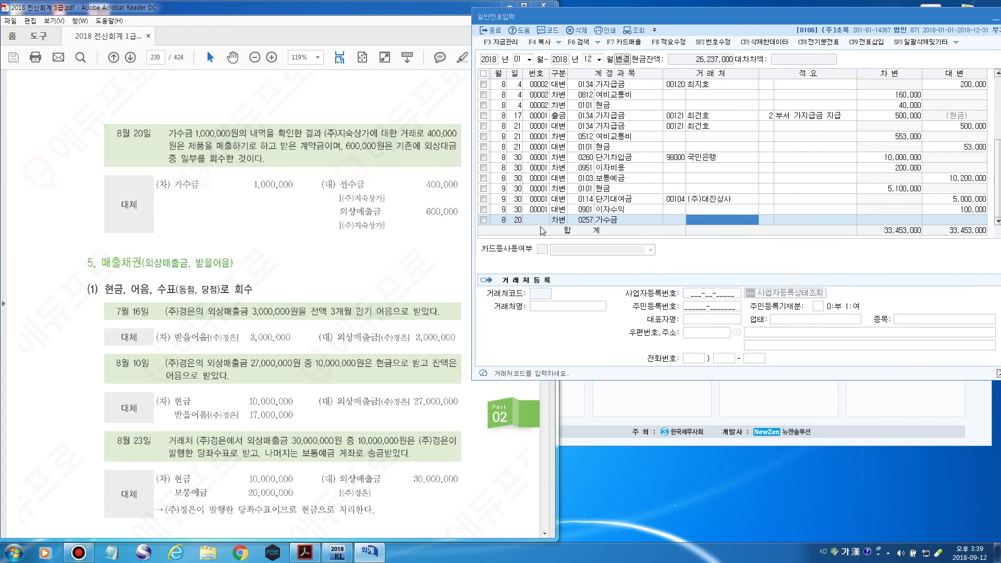
pyautogui.press('Return')
pyautogui.write('1000000')
pyautogui.press('Return')
pyautogui.press('Return')
pyautogui.press('Return')
# Add an August 20 row of type 대변 with account 0259 선수금 and trading partner 00105 (주)지숙상가
pyautogui.write('4')
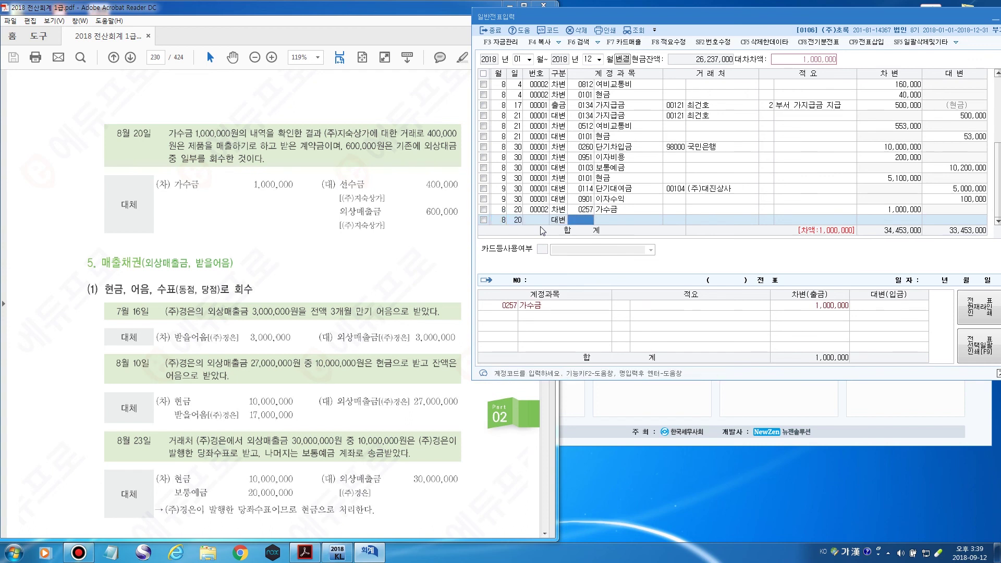
pyautogui.press('F2')
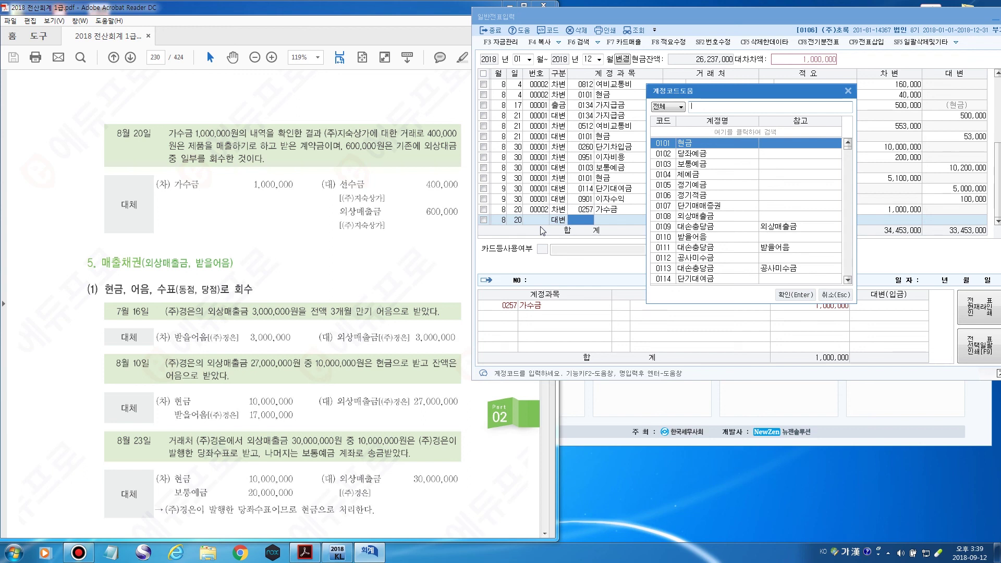
pyautogui.write('도선수')
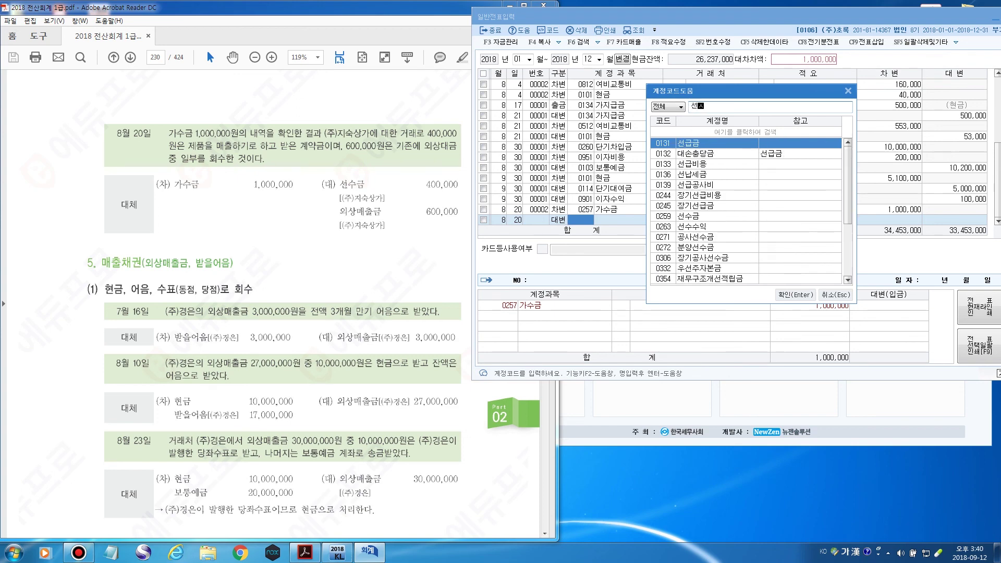
pyautogui.press('Return')
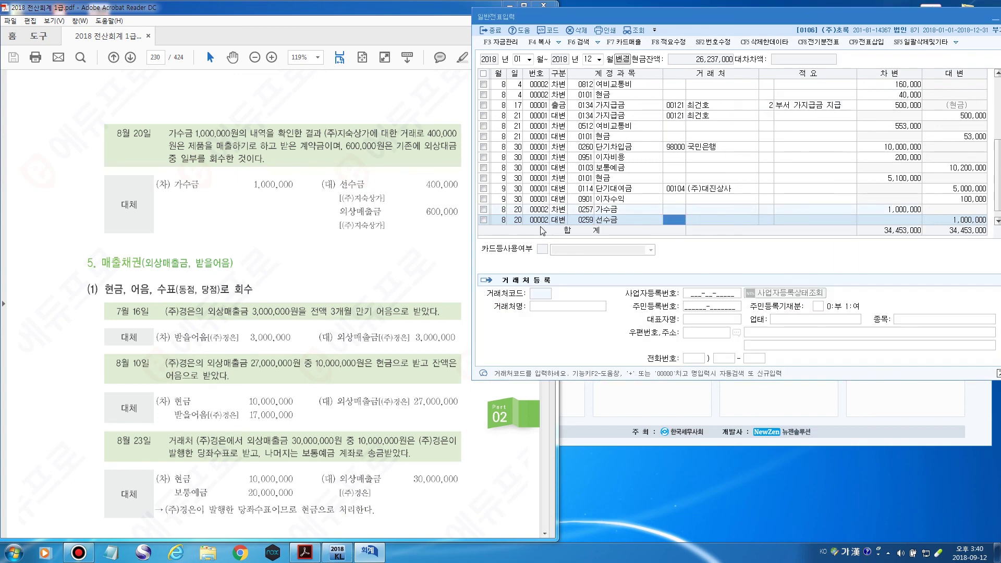
pyautogui.press('F2')
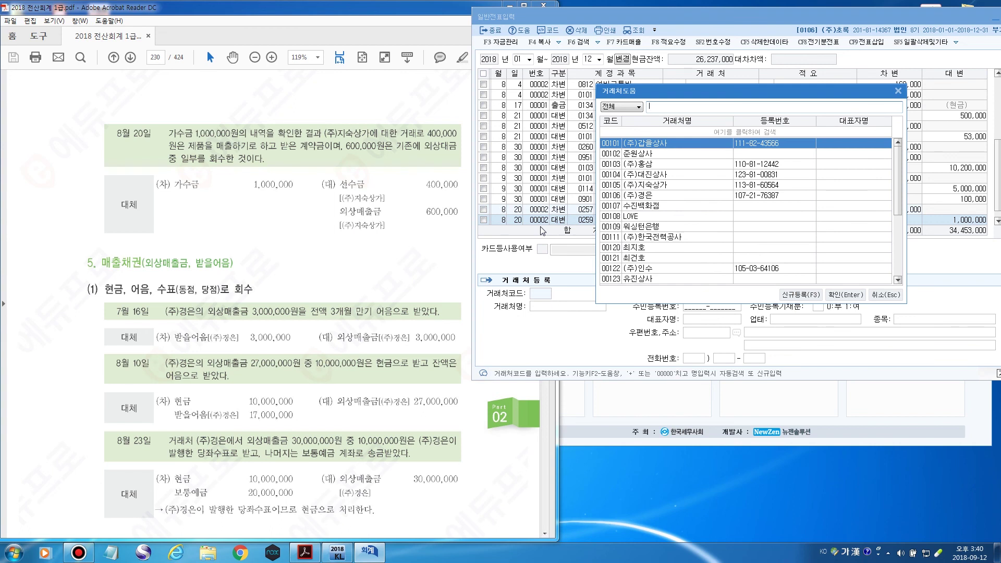
pyautogui.write('지숙')
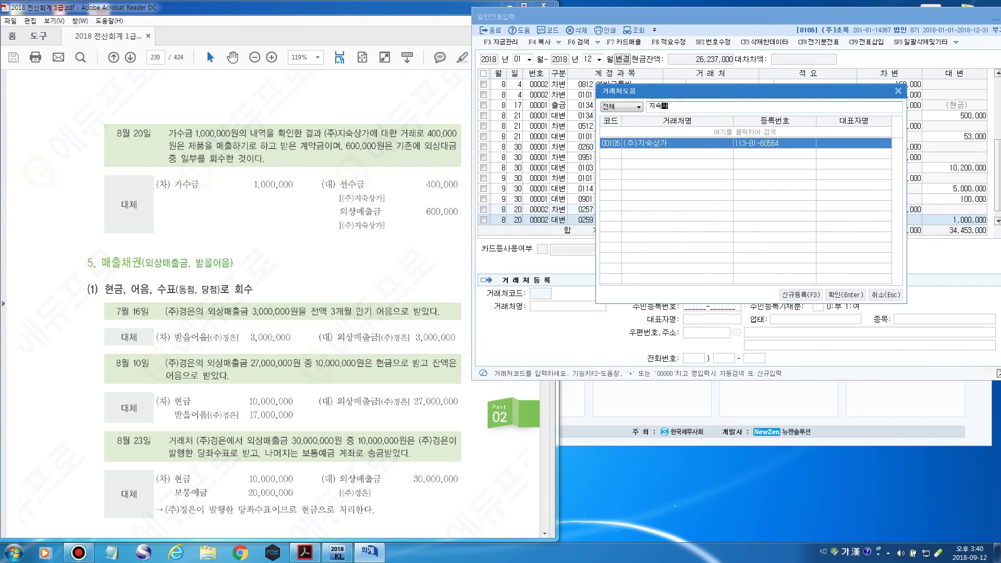
pyautogui.press('Return')
pyautogui.press('Return')
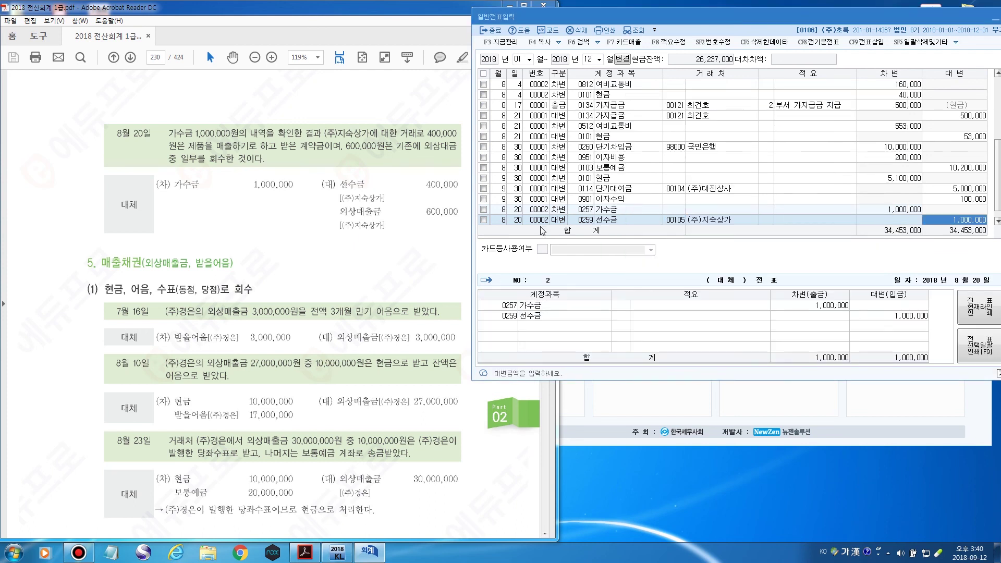
# Set the August 20 선수금 row's credit amount to 600,000 and start another August 20 row of type 대변
pyautogui.write('600000')
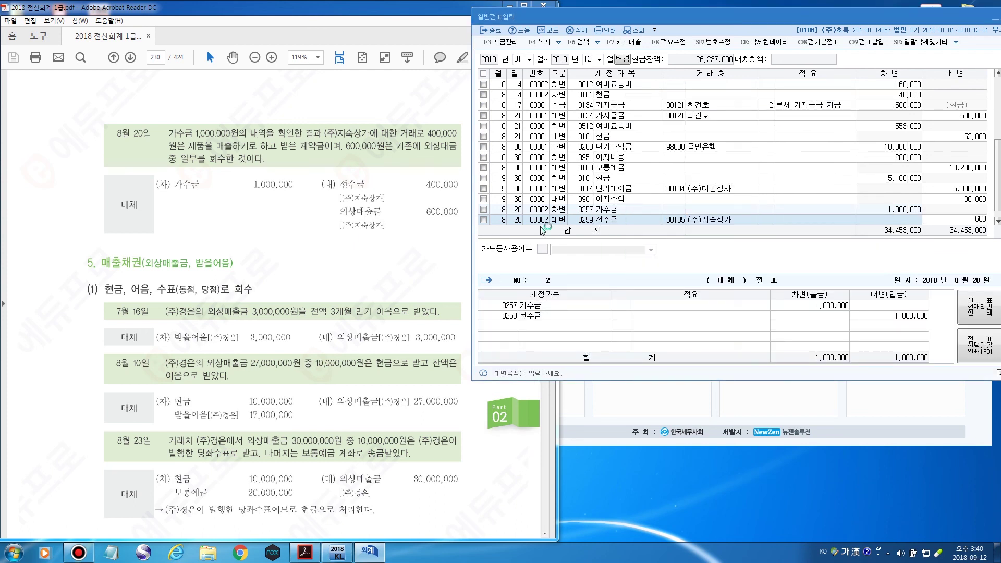
pyautogui.press('Return')
pyautogui.press('Return')
pyautogui.press('Return')
pyautogui.write('4')
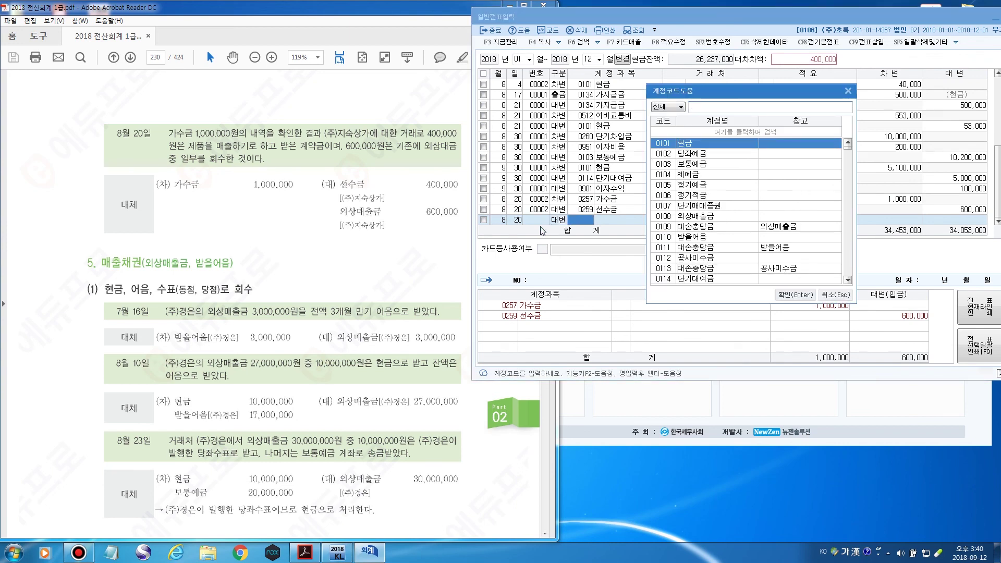
pyautogui.press('Escape')
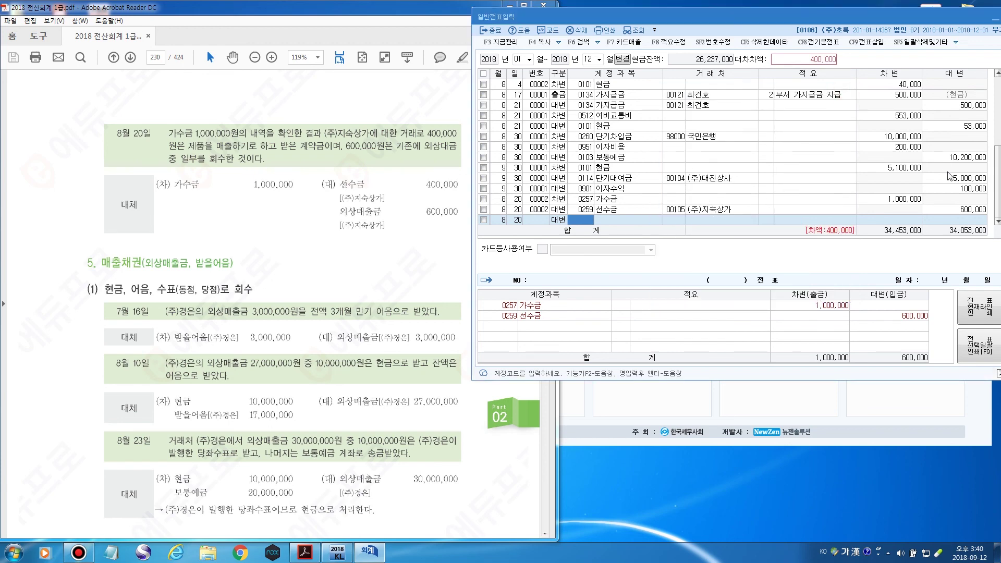
# Correct the August 20 선수금 row's credit amount to 400,000
pyautogui.click(962, 210)
pyautogui.write('400000')
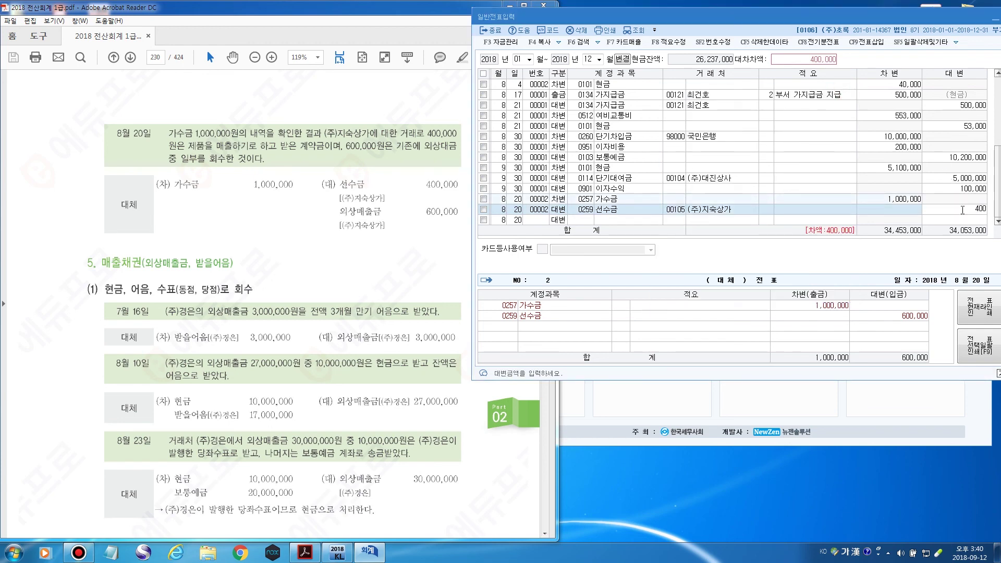
pyautogui.press('Return')
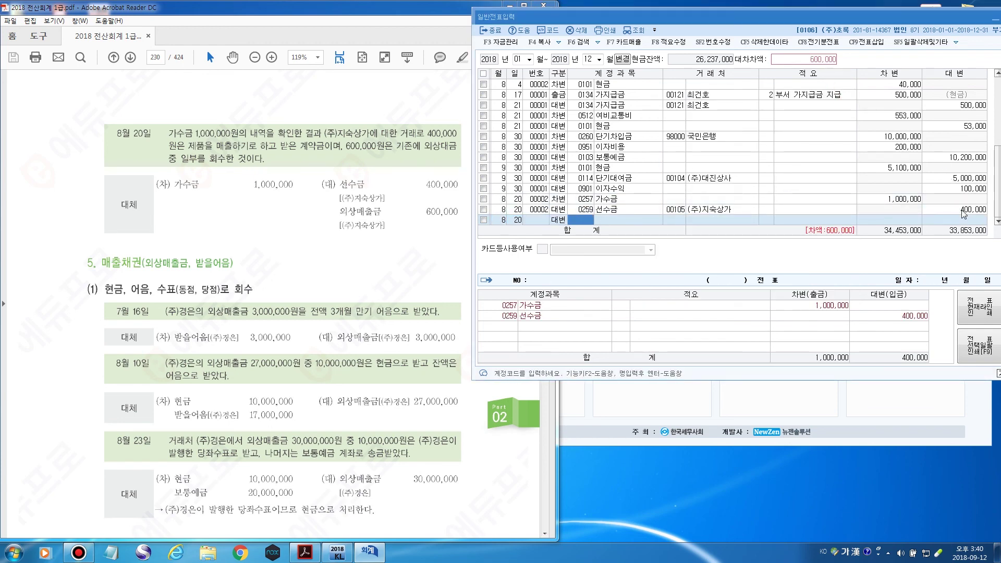
# Complete the new August 20 대변 row with account 0108 외상매출금 and partner 00105 (주)지숙상가 for 600,000, and return to the textbook's 매출채권 examples
pyautogui.press('F2')
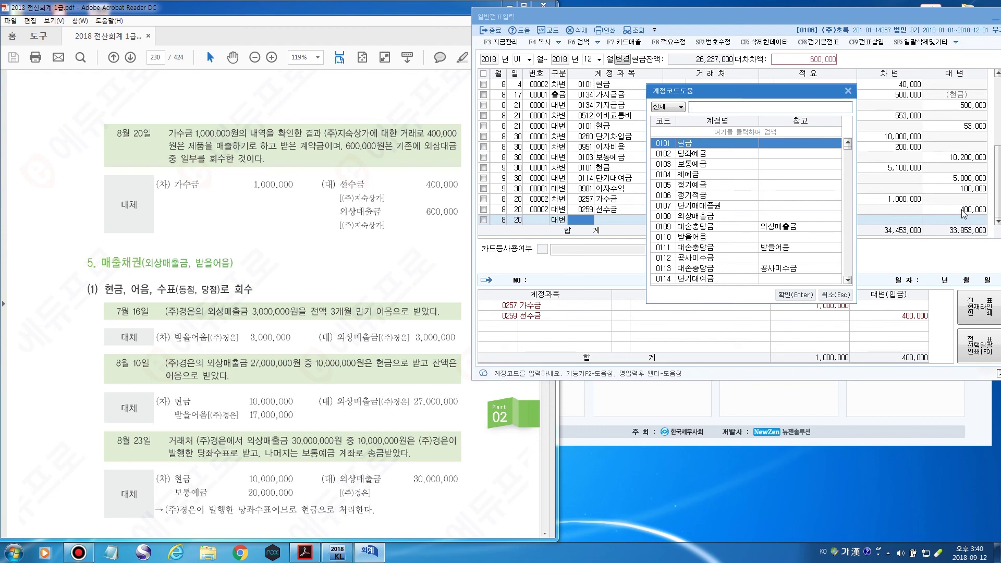
pyautogui.write('외')
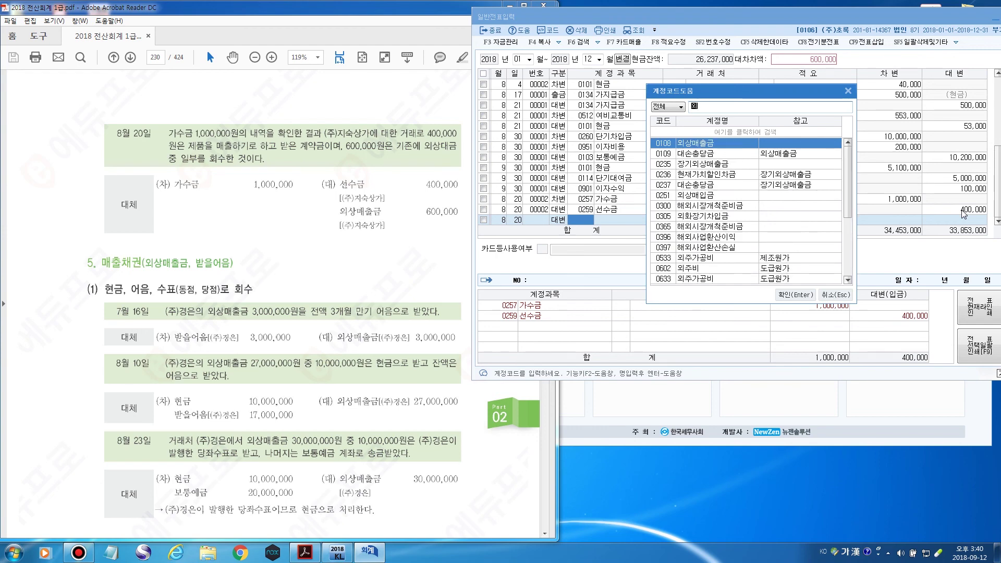
pyautogui.press('BackSpace')
pyautogui.press('Return')
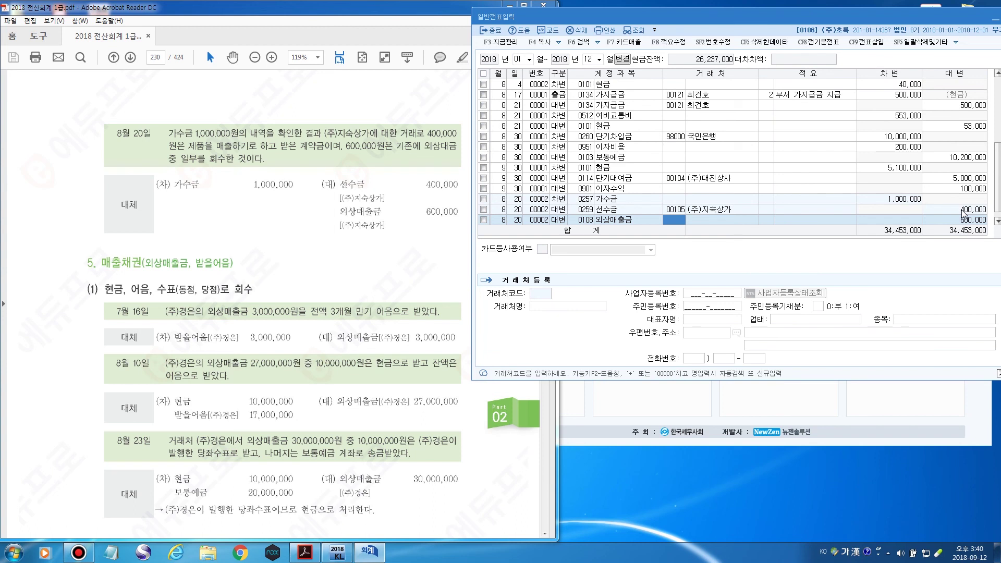
pyautogui.write('00105')
pyautogui.press('Return')
pyautogui.press('Return')
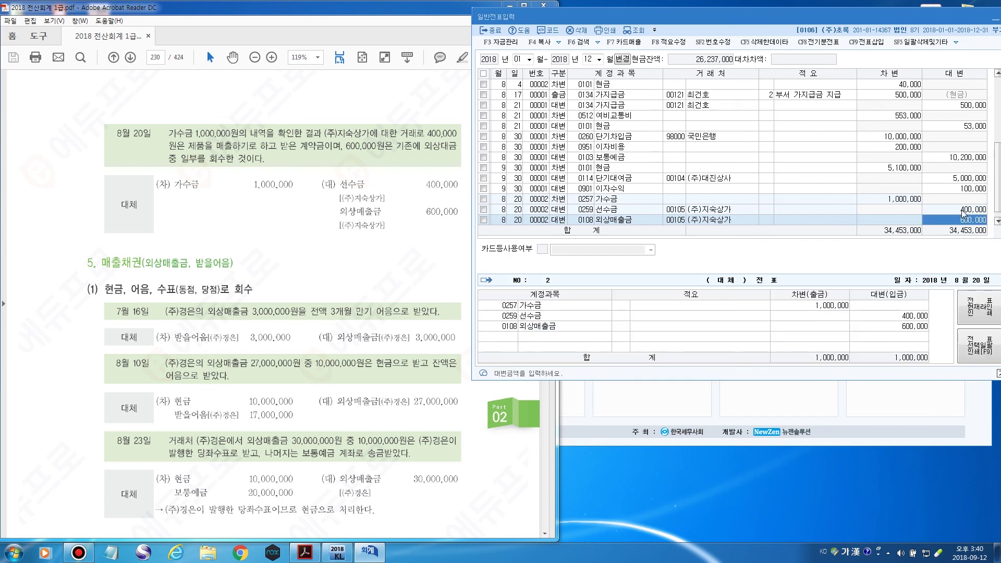
pyautogui.press('Return')
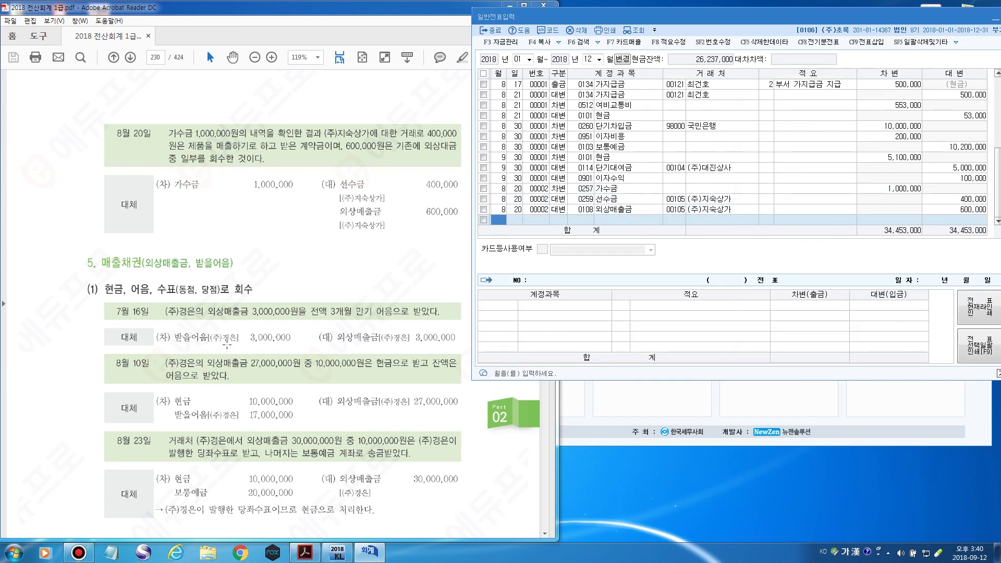
pyautogui.click(240, 363)
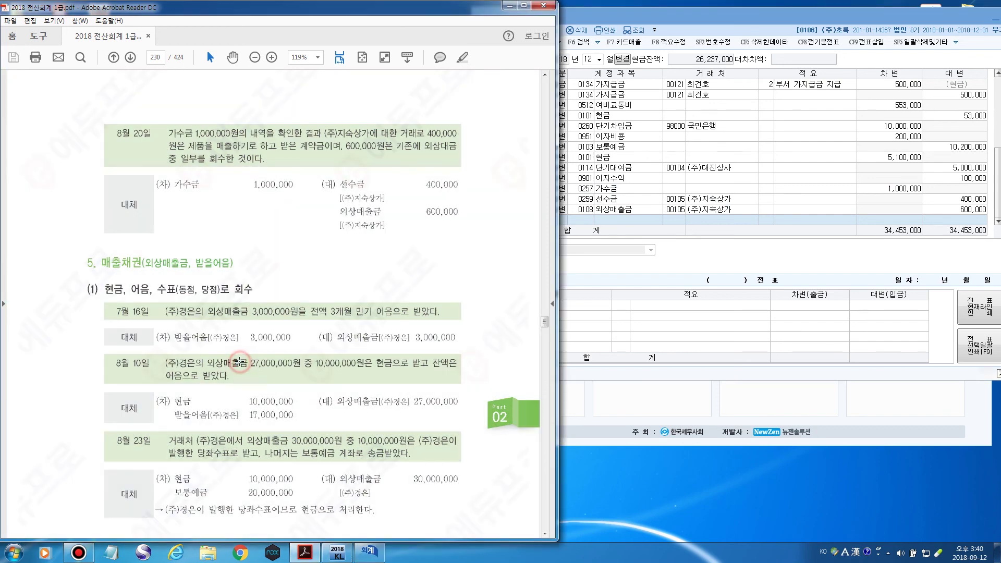